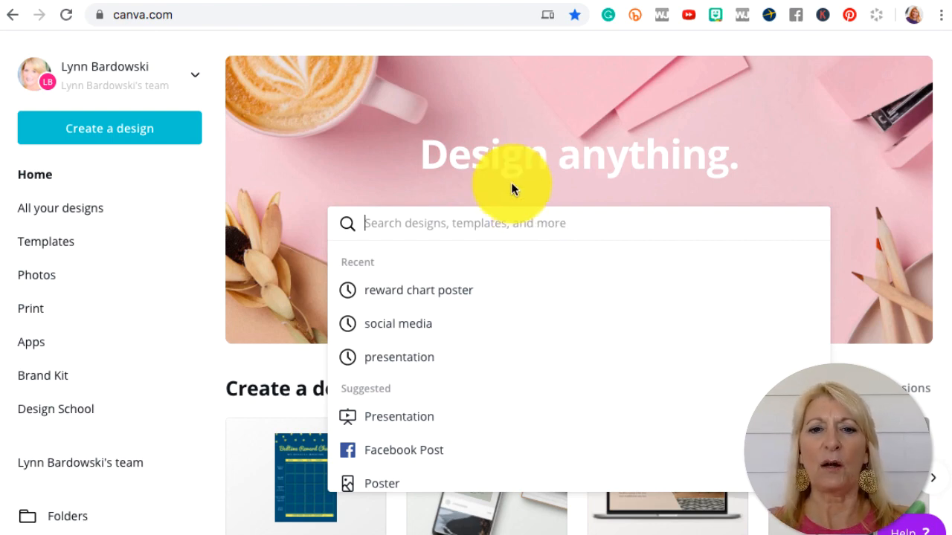
Search the templates for "reward chart poster"
{"action": "type", "text": "r"}
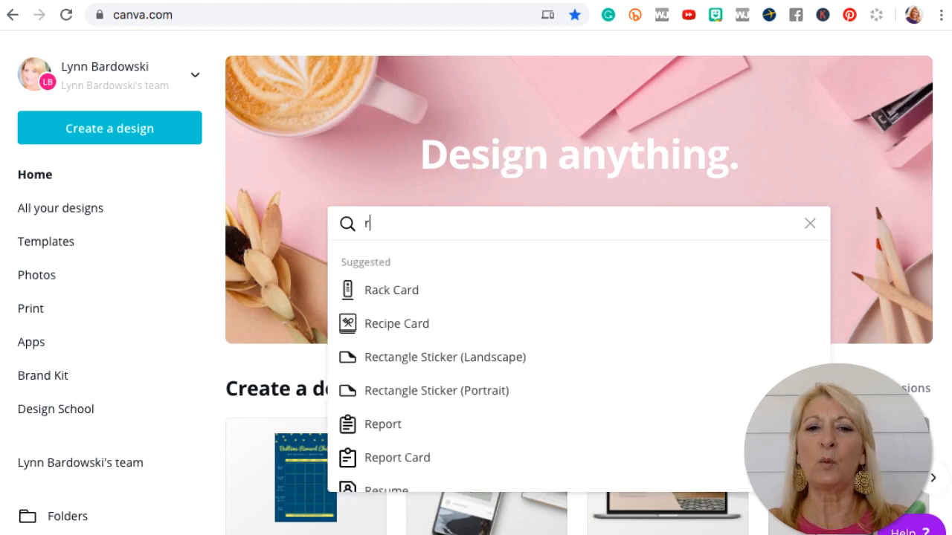
{"action": "type", "text": "eward c"}
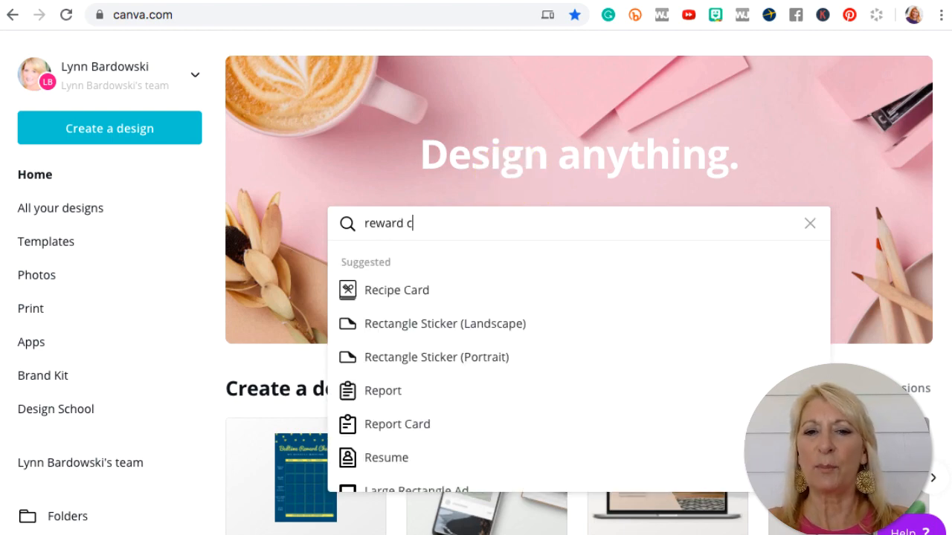
{"action": "type", "text": "hart poster"}
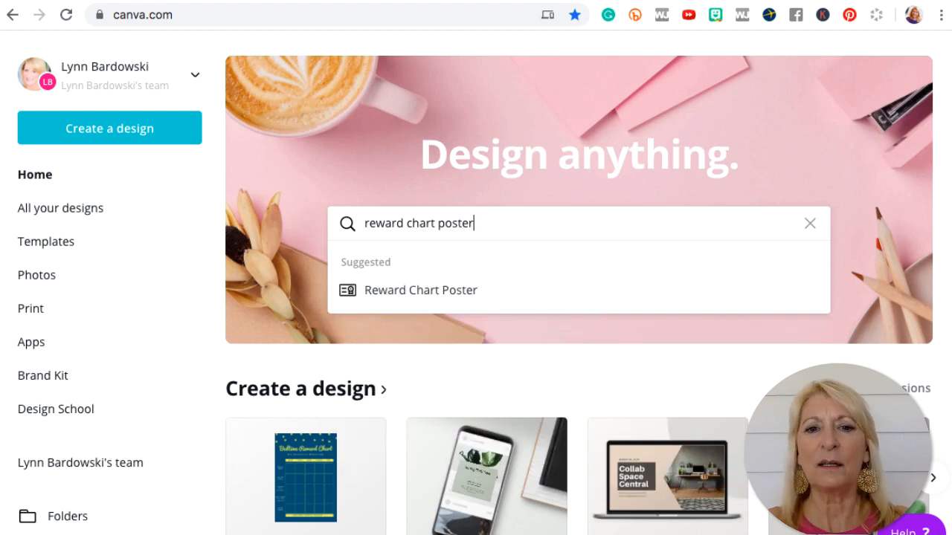
{"action": "key", "text": "Return"}
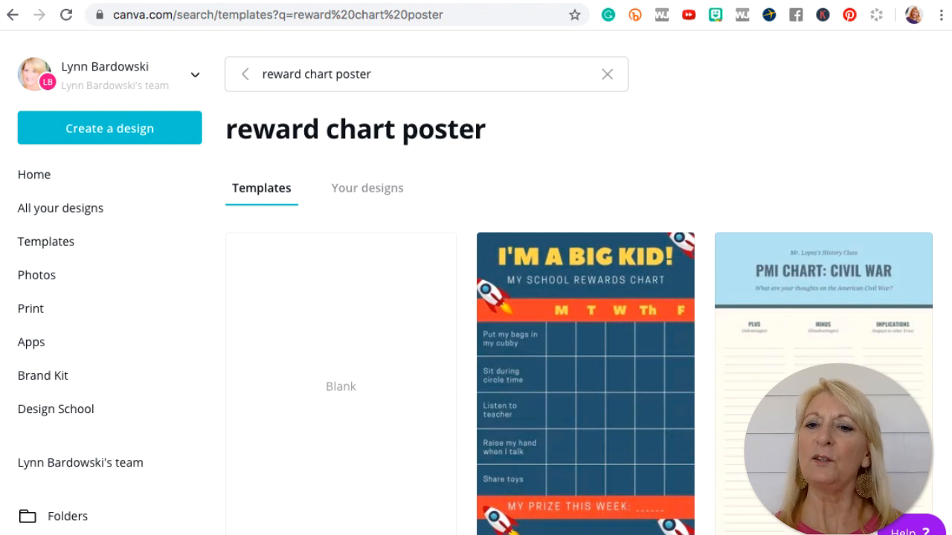
Browse the template results and open the blue Bedtime Reward Chart template for editing
{"action": "scroll", "coordinate": [453, 315], "scroll_direction": "down", "scroll_amount": 1}
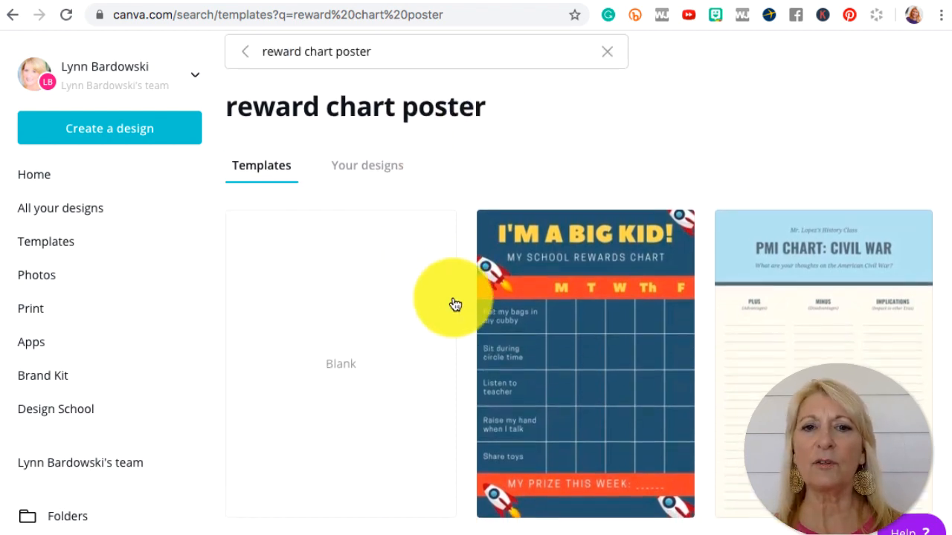
{"action": "scroll", "coordinate": [552, 335], "scroll_direction": "down", "scroll_amount": 1}
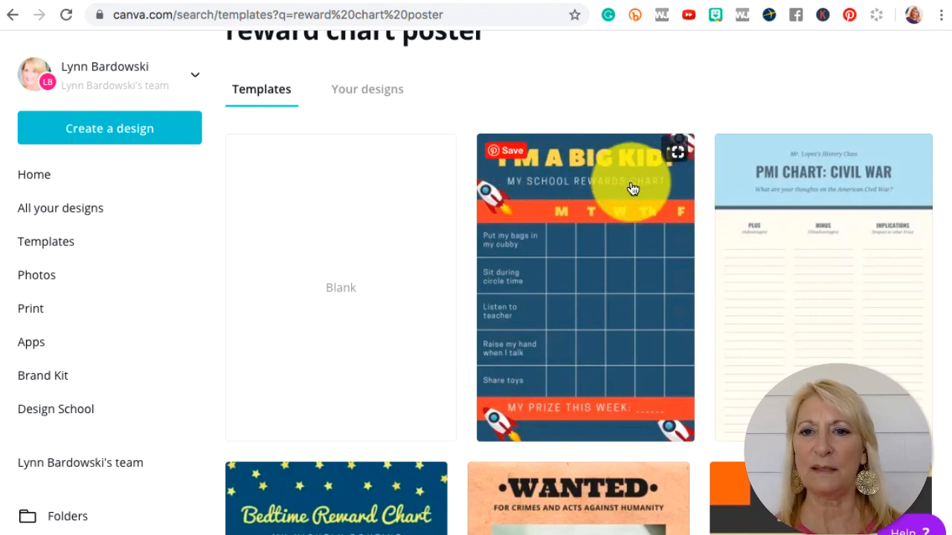
{"action": "scroll", "coordinate": [595, 283], "scroll_direction": "down", "scroll_amount": 4}
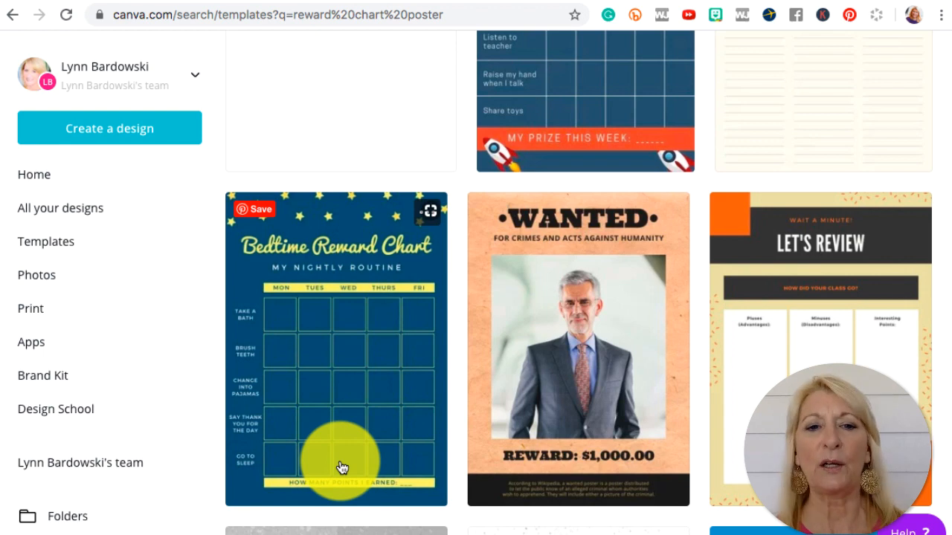
{"action": "scroll", "coordinate": [319, 357], "scroll_direction": "down", "scroll_amount": 1}
{"action": "left_click", "coordinate": [332, 336]}
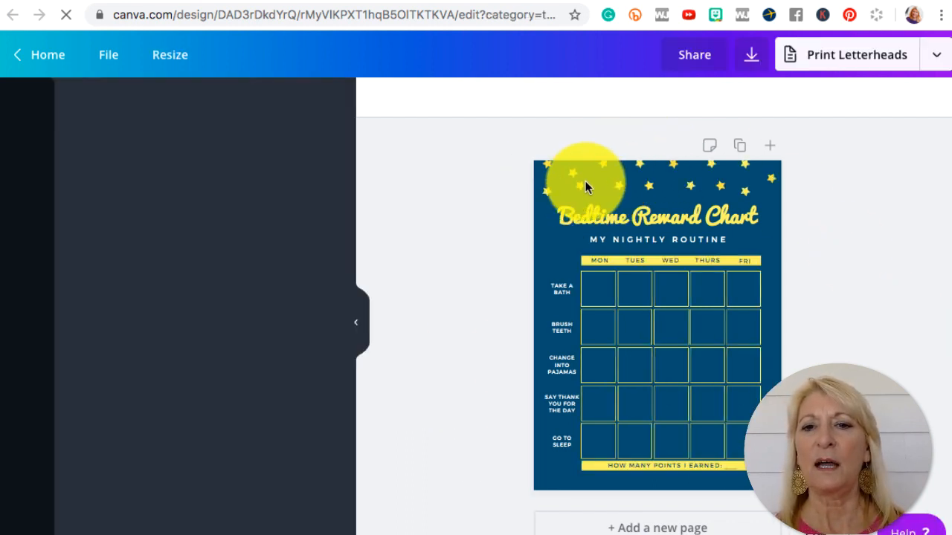
Select all the yellow stars above the Bedtime Reward Chart title and delete them
{"action": "left_click", "coordinate": [564, 179]}
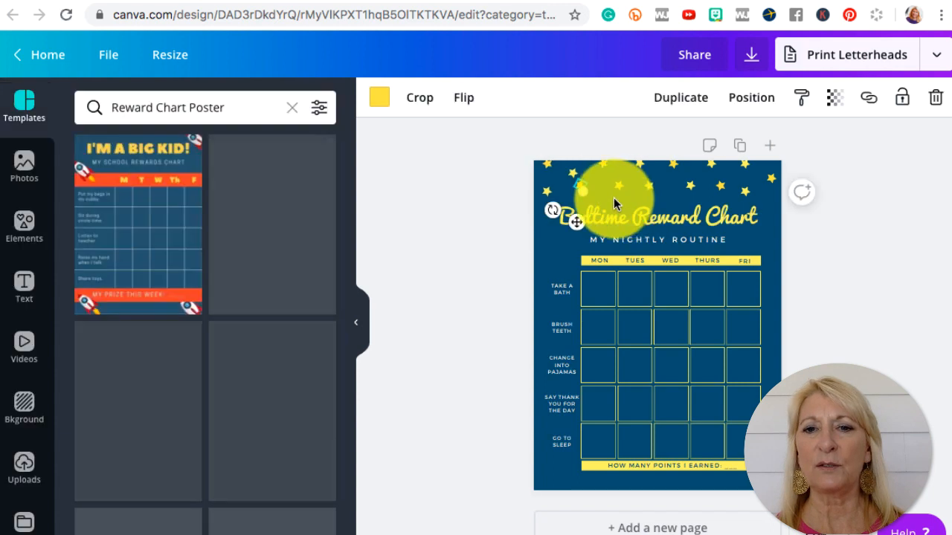
{"action": "left_click", "coordinate": [678, 185]}
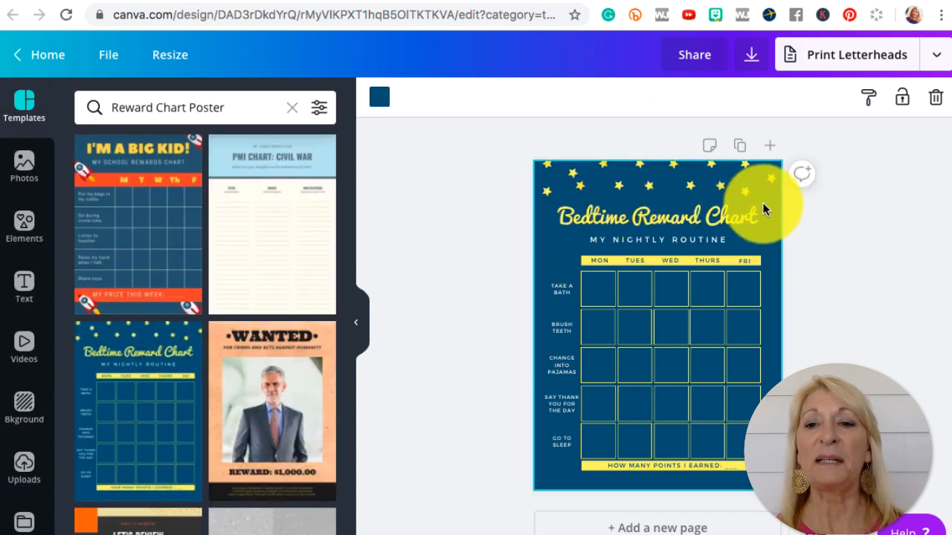
{"action": "left_click", "coordinate": [526, 157]}
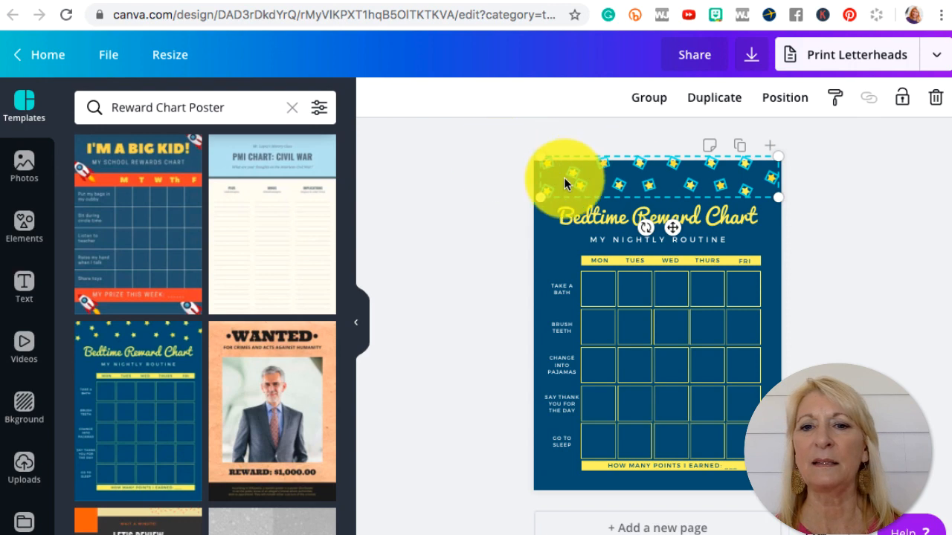
{"action": "left_click", "coordinate": [938, 104]}
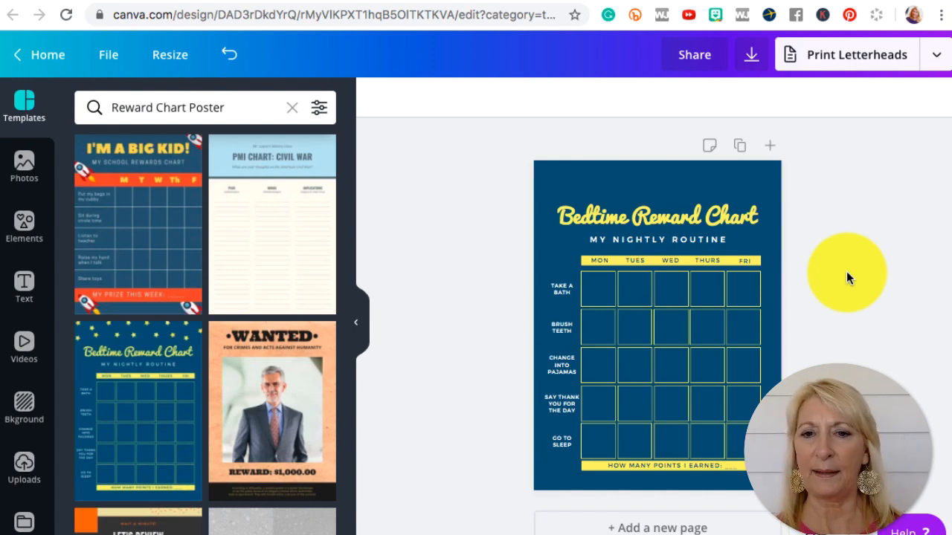
Change the page background colour to the white from the document colors
{"action": "left_click", "coordinate": [551, 175]}
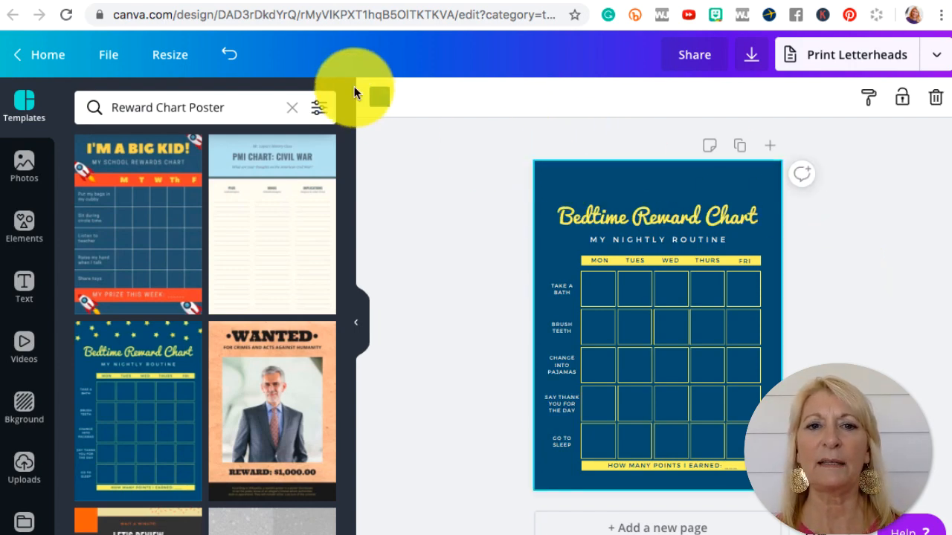
{"action": "left_click", "coordinate": [378, 97]}
{"action": "left_click", "coordinate": [180, 267]}
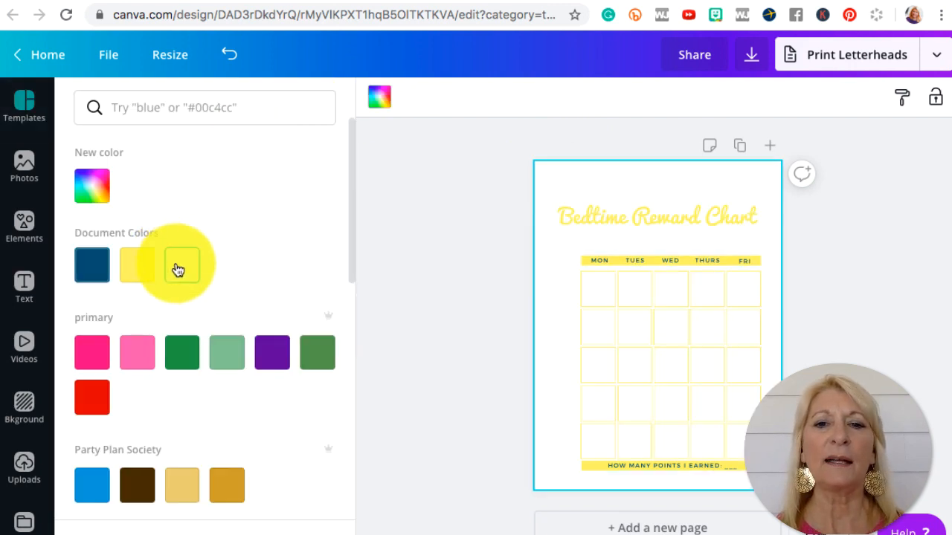
{"action": "left_click", "coordinate": [449, 354]}
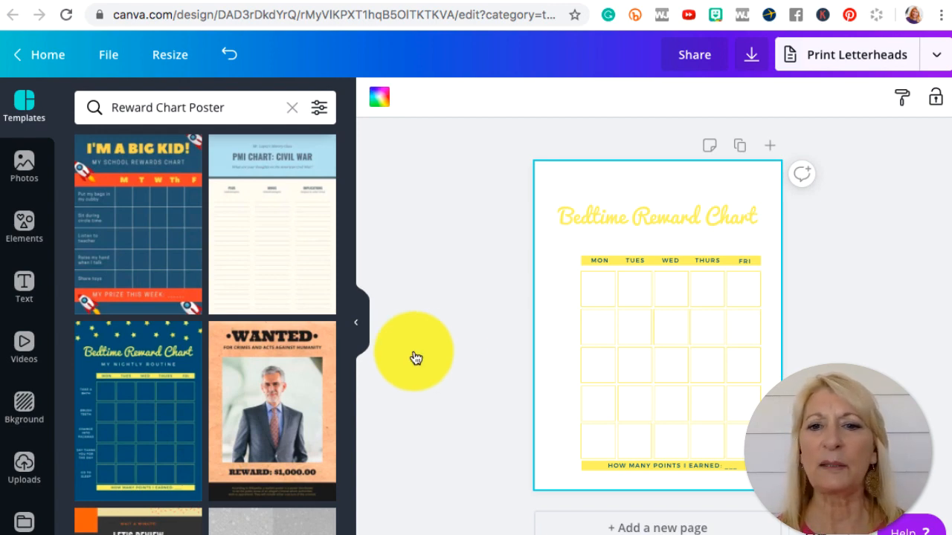
Delete the whole group of white bedtime task labels beside the weekday grid
{"action": "left_click", "coordinate": [553, 298]}
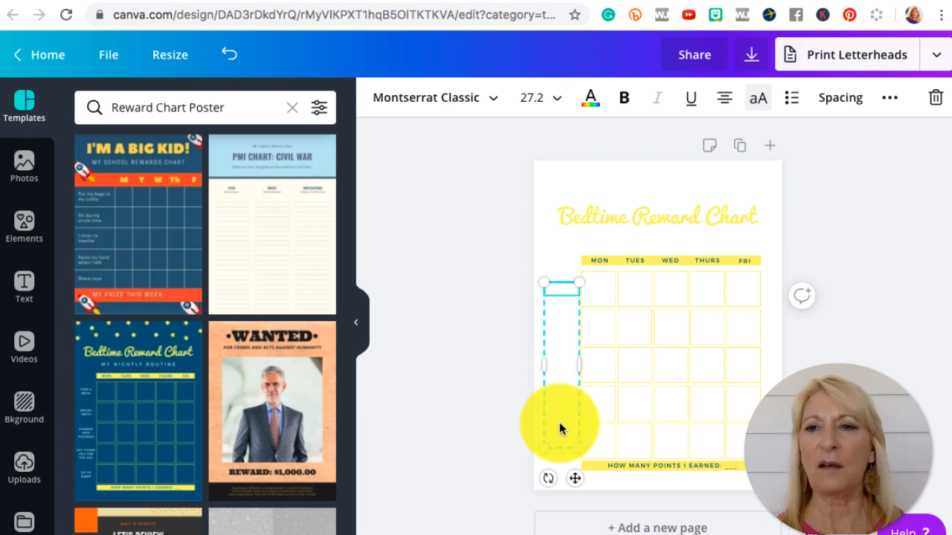
{"action": "left_click", "coordinate": [933, 113]}
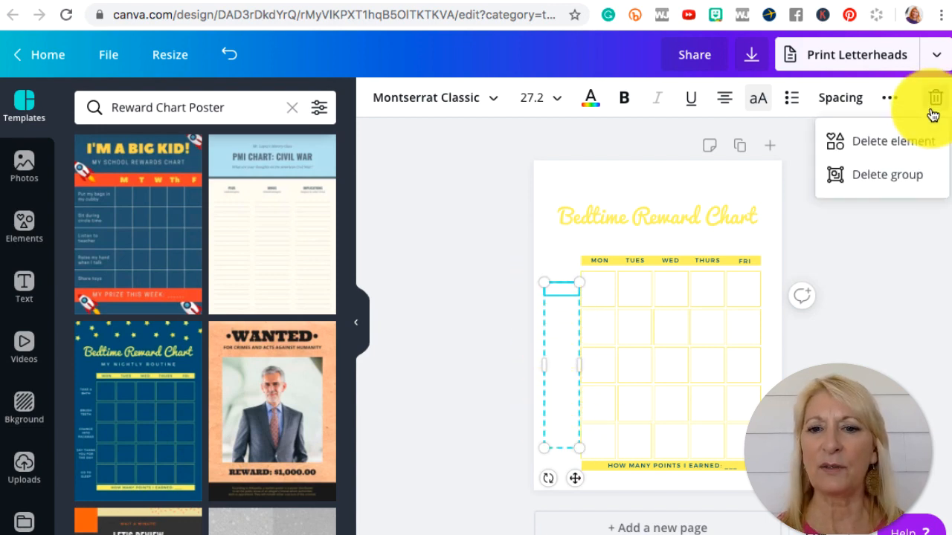
{"action": "left_click", "coordinate": [866, 182]}
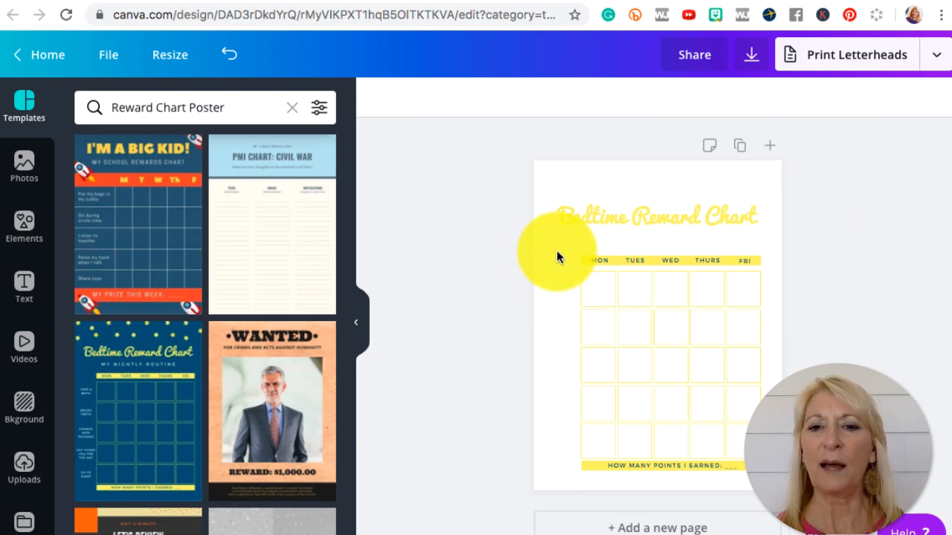
Select the whole weekday grid with its header and points bars and move it up and left to centre it
{"action": "left_click_drag", "start_coordinate": [570, 250], "coordinate": [775, 481]}
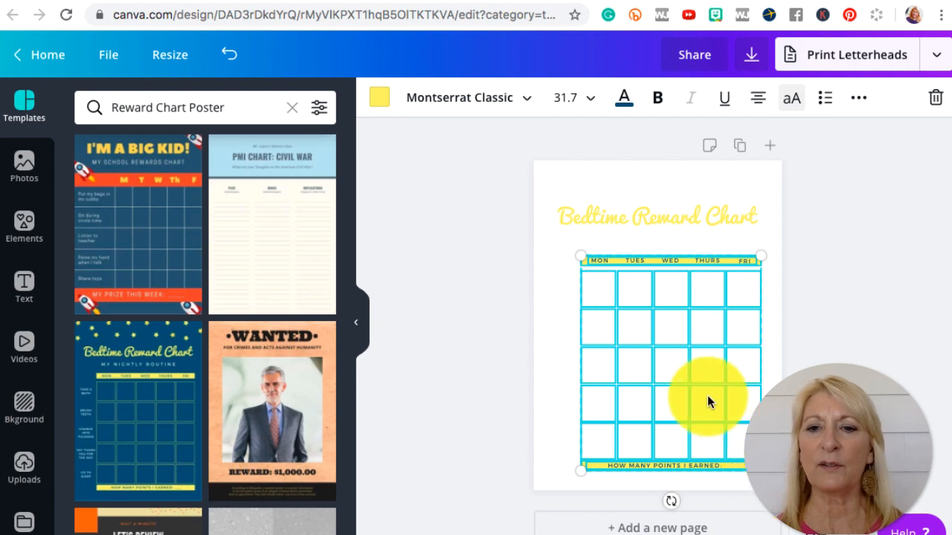
{"action": "left_click_drag", "start_coordinate": [692, 368], "coordinate": [682, 340]}
{"action": "left_click", "coordinate": [822, 313]}
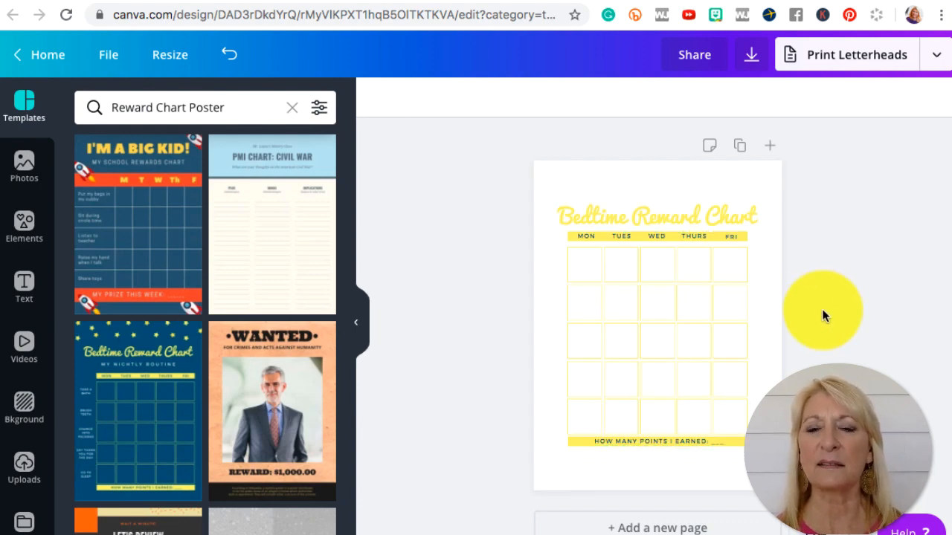
Move the Bedtime Reward Chart title higher, towards the page's upper edge
{"action": "left_click_drag", "start_coordinate": [690, 213], "coordinate": [696, 194]}
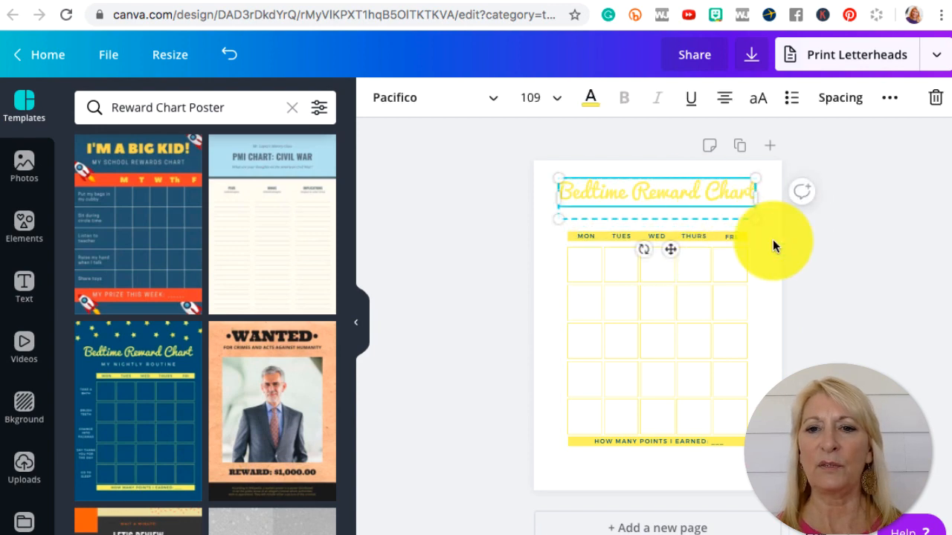
{"action": "left_click", "coordinate": [860, 294]}
{"action": "left_click", "coordinate": [712, 297]}
{"action": "left_click", "coordinate": [848, 309]}
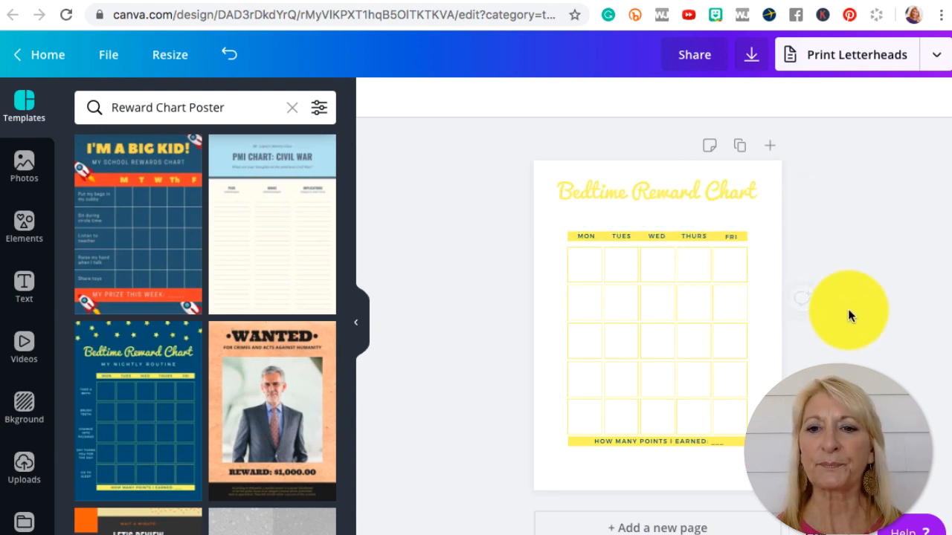
Select the whole weekday grid with both yellow bars and move it up directly beneath the title
{"action": "left_click_drag", "start_coordinate": [555, 221], "coordinate": [765, 480]}
{"action": "left_click_drag", "start_coordinate": [668, 385], "coordinate": [668, 361]}
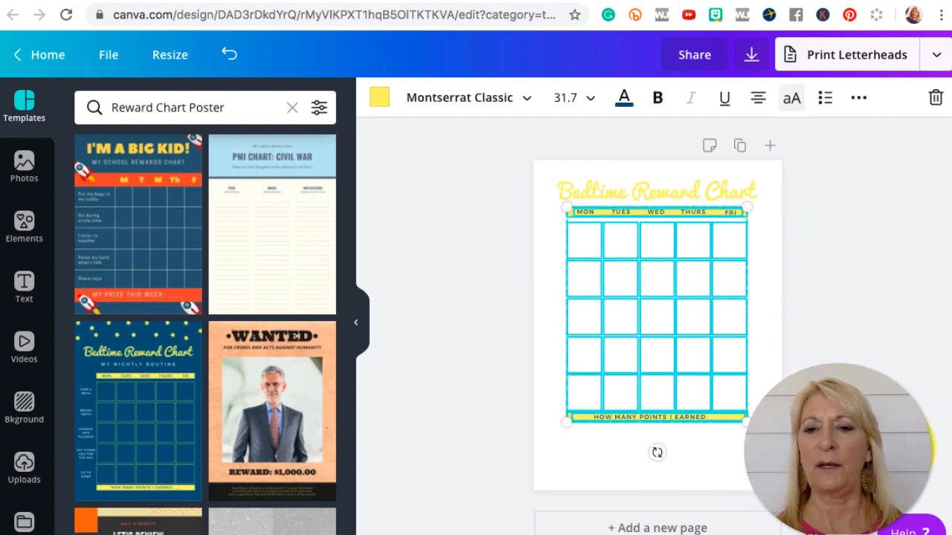
{"action": "left_click", "coordinate": [664, 476]}
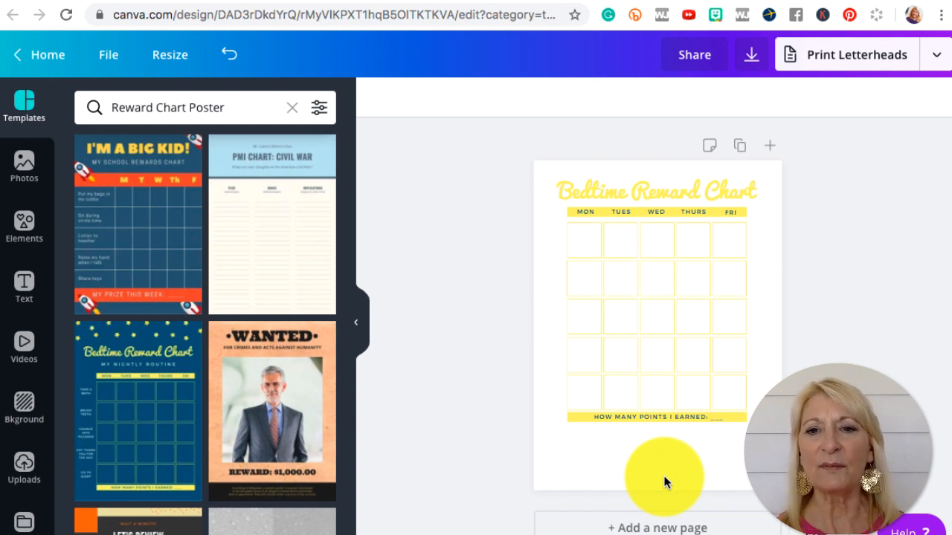
Change the Bedtime Reward Chart title's text colour to the bright pink of the primary brand palette
{"action": "left_click", "coordinate": [656, 190]}
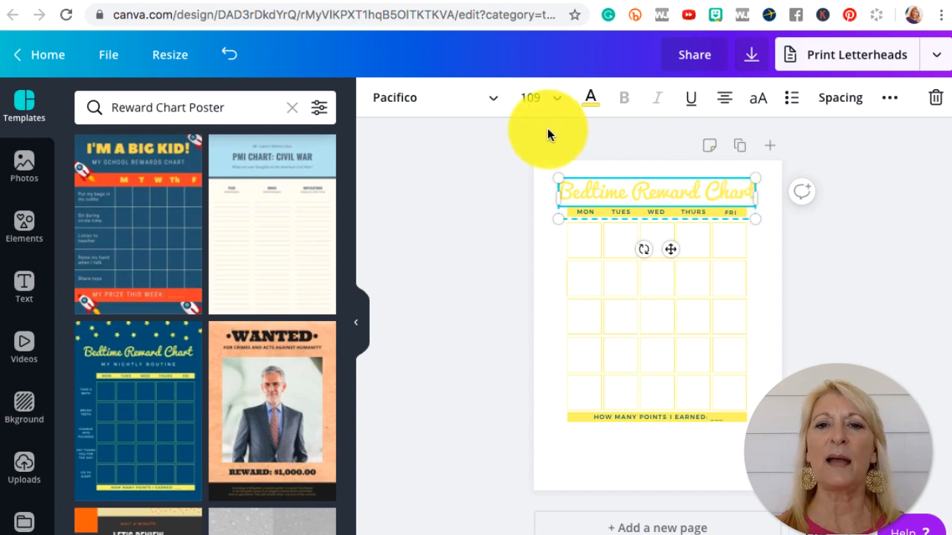
{"action": "left_click", "coordinate": [591, 103]}
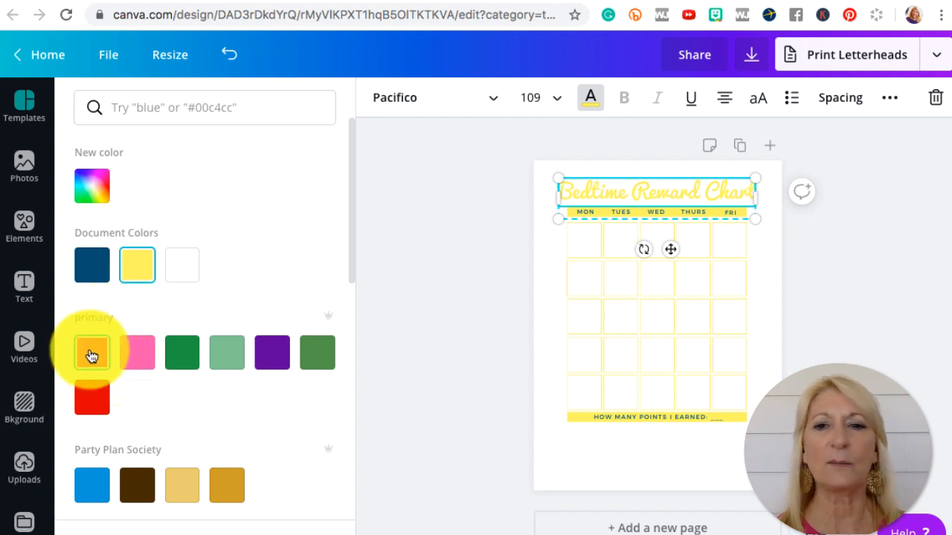
{"action": "left_click", "coordinate": [90, 354]}
{"action": "key", "text": "Escape"}
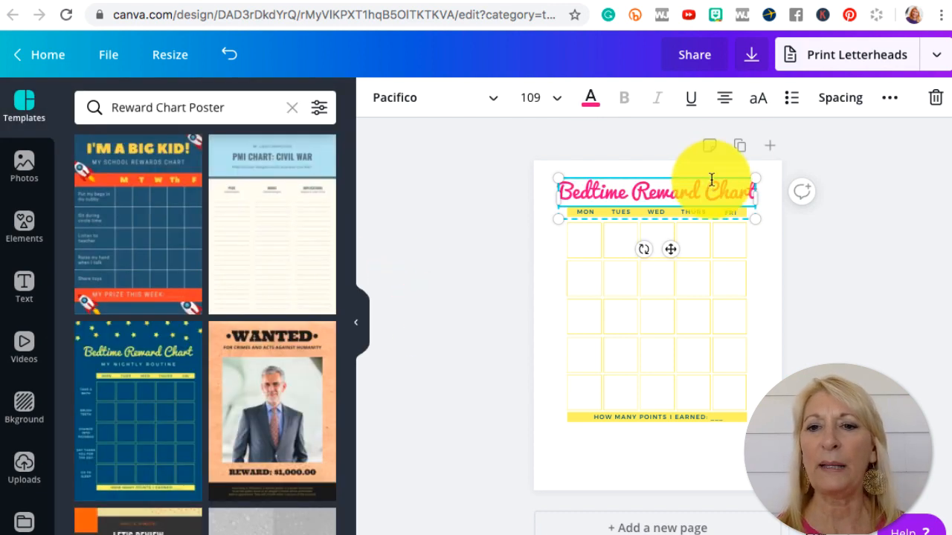
Browse the brand and uploaded fonts and set the title's font to LHF Bounce Script
{"action": "left_click", "coordinate": [456, 107]}
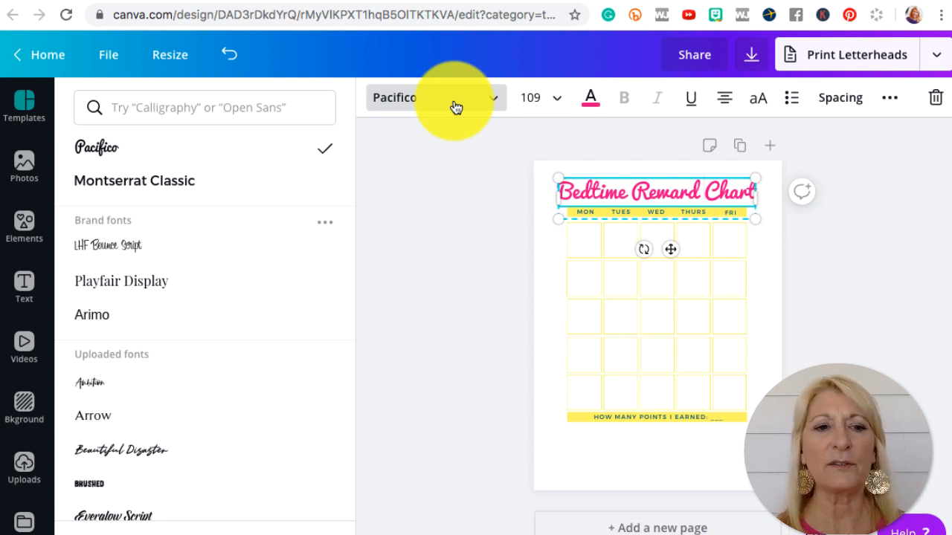
{"action": "scroll", "coordinate": [431, 323], "scroll_direction": "down", "scroll_amount": 1}
{"action": "scroll", "coordinate": [211, 381], "scroll_direction": "down", "scroll_amount": 1}
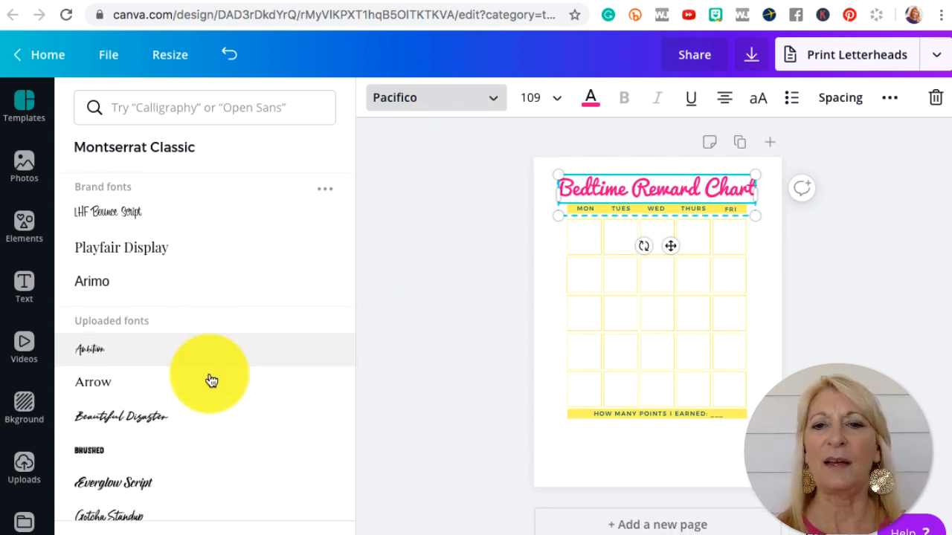
{"action": "scroll", "coordinate": [211, 380], "scroll_direction": "up", "scroll_amount": 1}
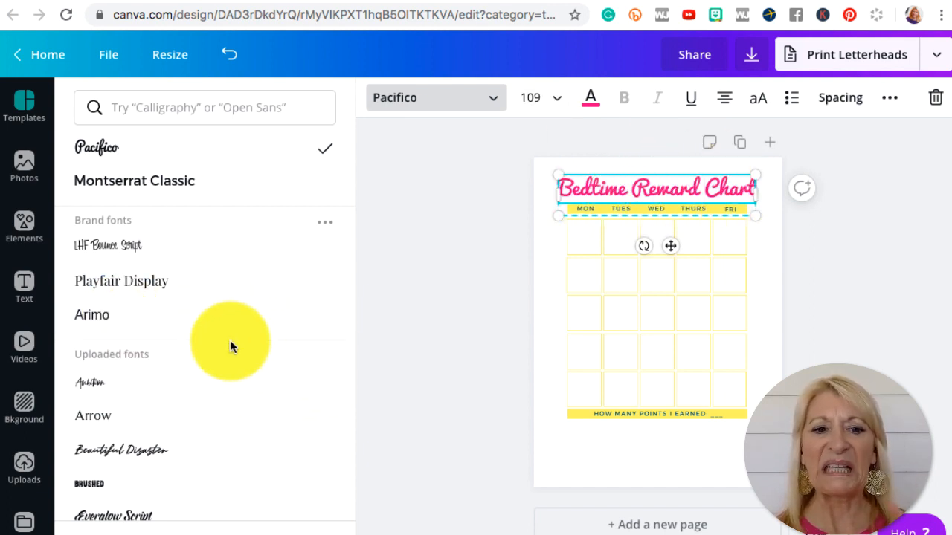
{"action": "scroll", "coordinate": [229, 346], "scroll_direction": "down", "scroll_amount": 2}
{"action": "scroll", "coordinate": [232, 348], "scroll_direction": "down", "scroll_amount": 1}
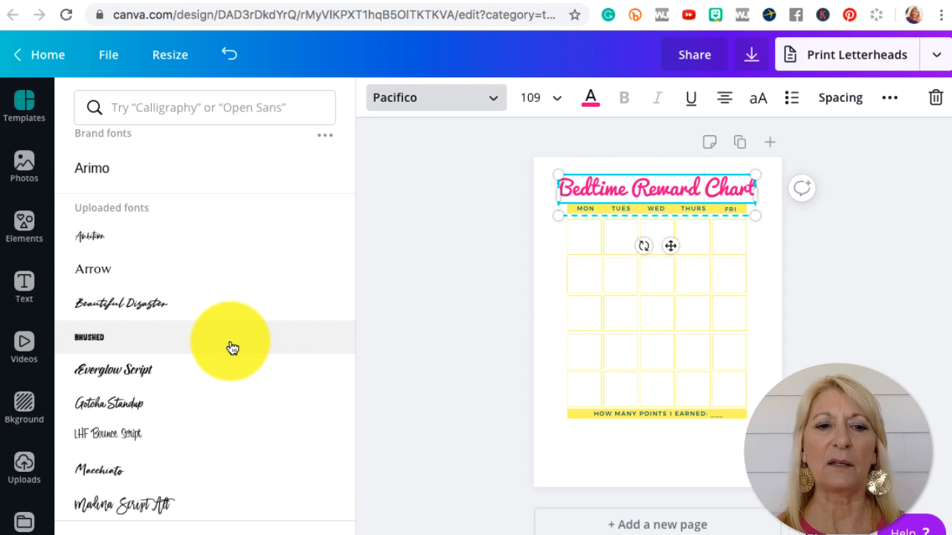
{"action": "scroll", "coordinate": [232, 348], "scroll_direction": "up", "scroll_amount": 4}
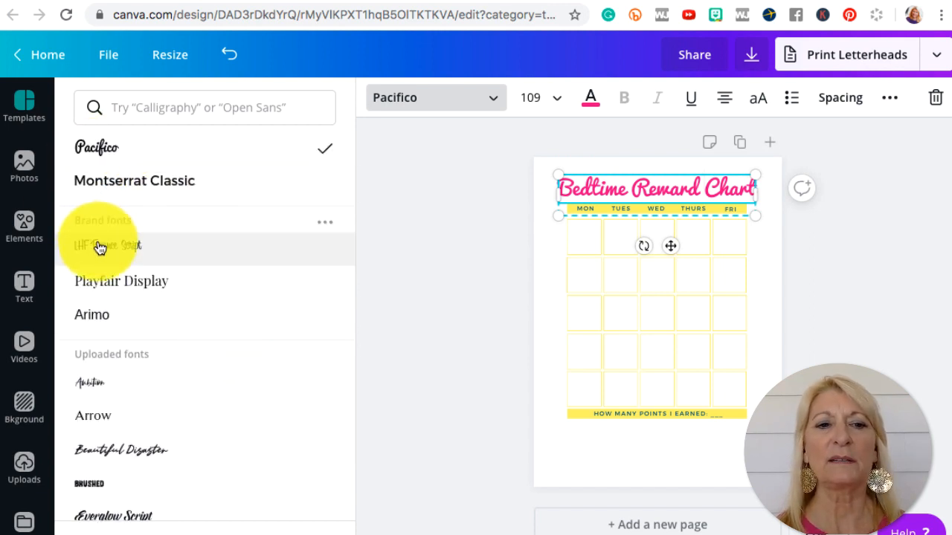
{"action": "left_click", "coordinate": [100, 247]}
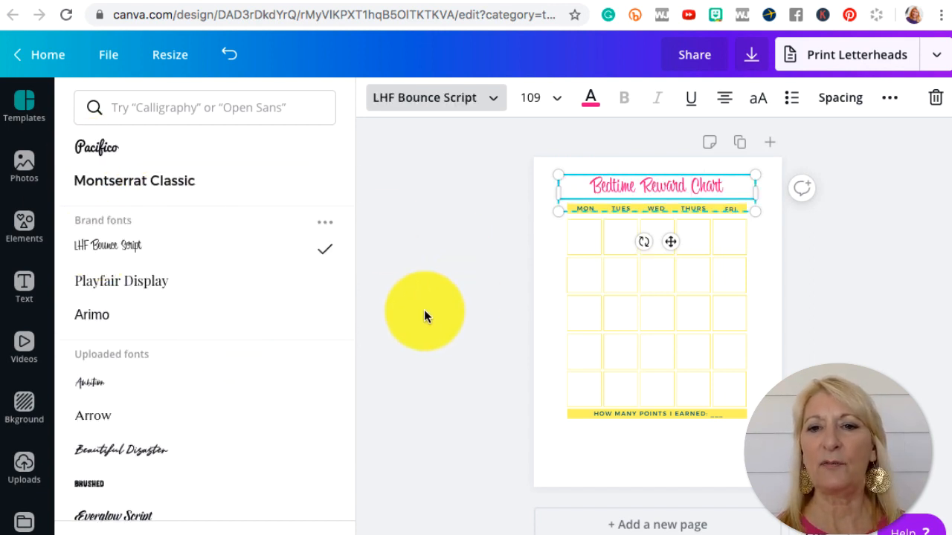
{"action": "left_click", "coordinate": [424, 310]}
Replace the Bedtime Reward Chart title text with "Let's Play!"
{"action": "left_click", "coordinate": [722, 166]}
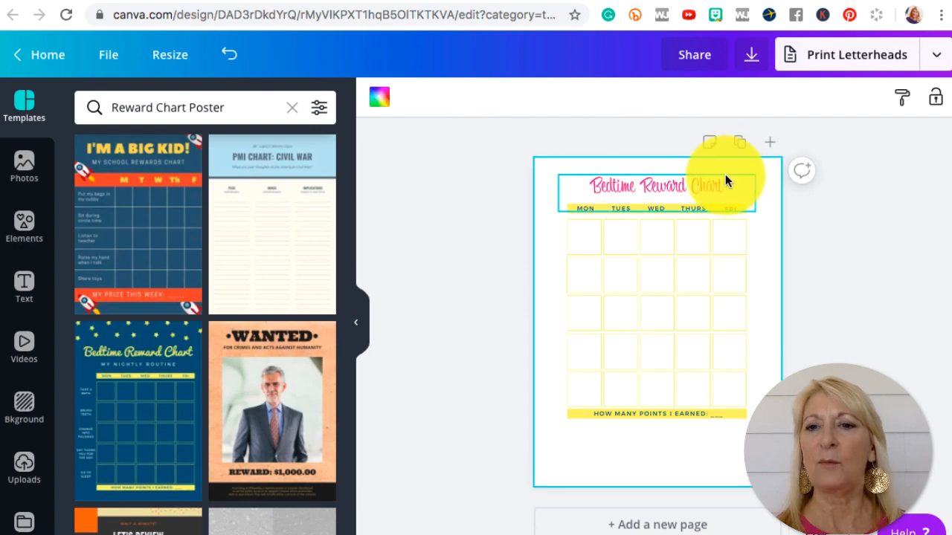
{"action": "left_click", "coordinate": [725, 182]}
{"action": "left_click", "coordinate": [725, 184]}
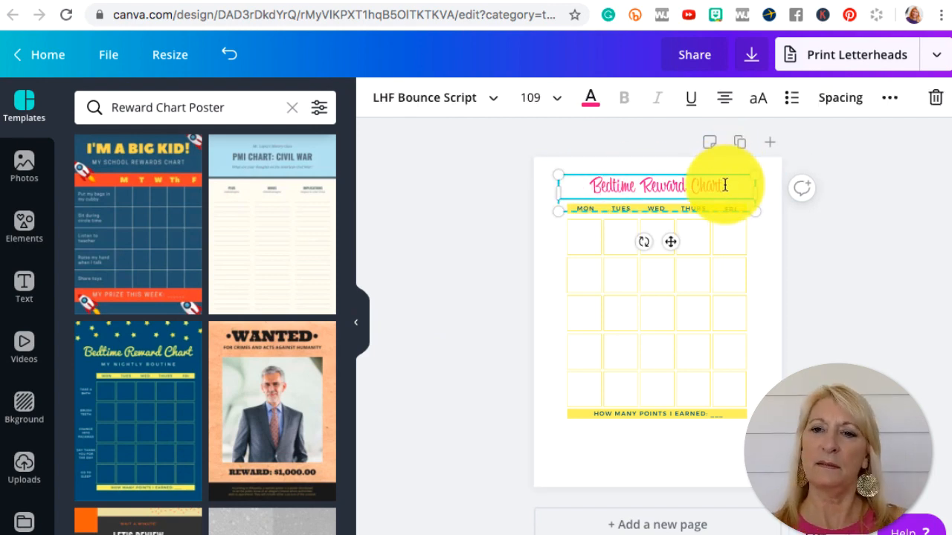
{"action": "key", "text": "BackSpace"}
{"action": "key", "text": "BackSpace"}
{"action": "key", "text": "BackSpace"}
{"action": "key", "text": "BackSpace"}
{"action": "key", "text": "BackSpace"}
{"action": "key", "text": "BackSpace"}
{"action": "key", "text": "BackSpace"}
{"action": "key", "text": "BackSpace"}
{"action": "key", "text": "BackSpace"}
{"action": "key", "text": "BackSpace"}
{"action": "key", "text": "BackSpace"}
{"action": "key", "text": "BackSpace"}
{"action": "key", "text": "BackSpace"}
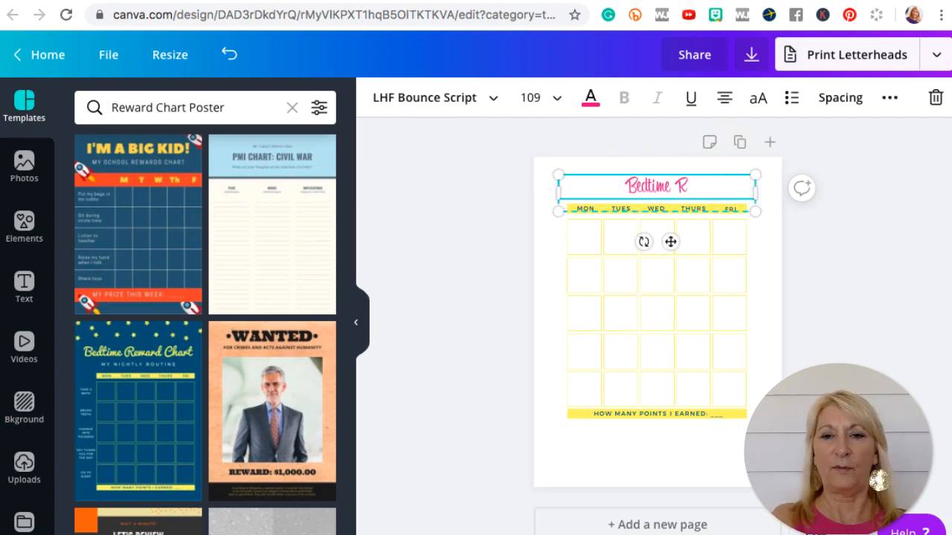
{"action": "key", "text": "BackSpace"}
{"action": "key", "text": "BackSpace"}
{"action": "key", "text": "BackSpace"}
{"action": "key", "text": "BackSpace"}
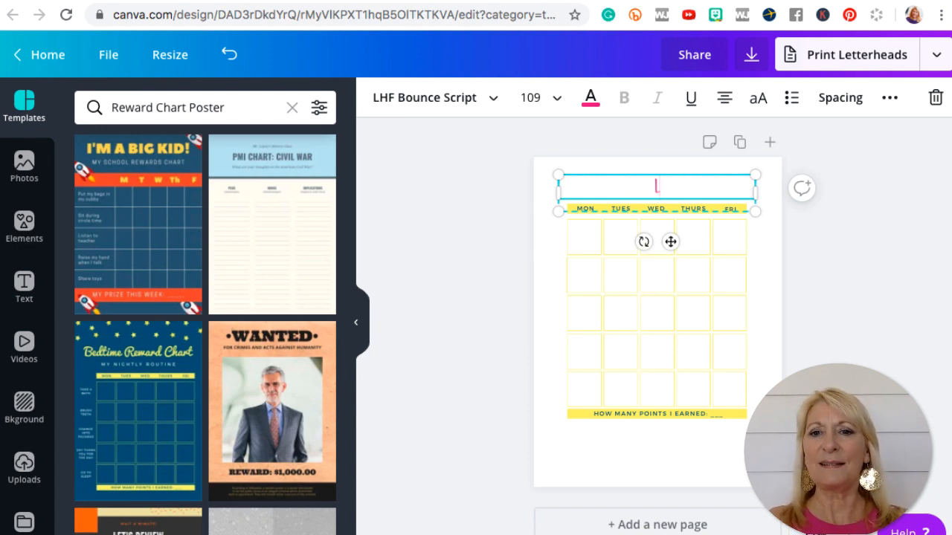
{"action": "type", "text": "Let's Play!"}
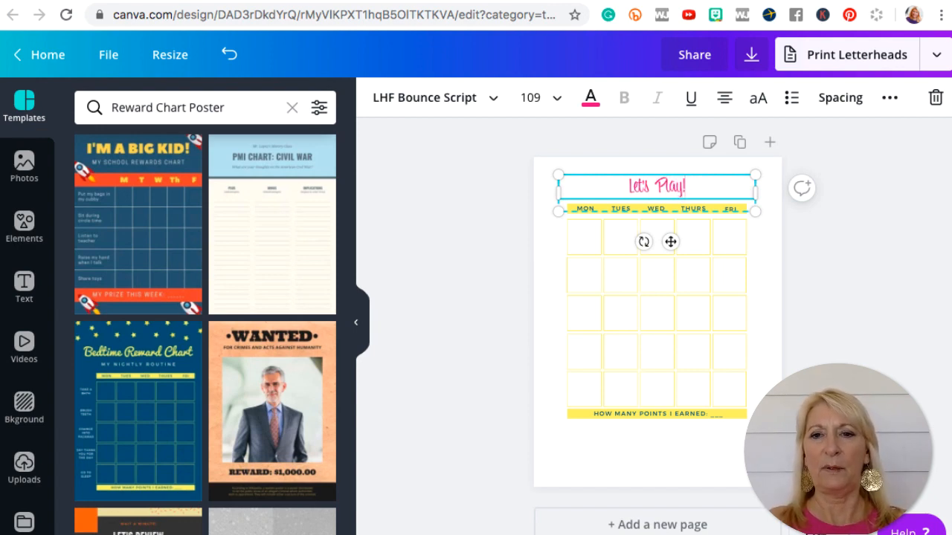
Set the "Let's Play!" title's font size to 144
{"action": "left_click", "coordinate": [549, 102]}
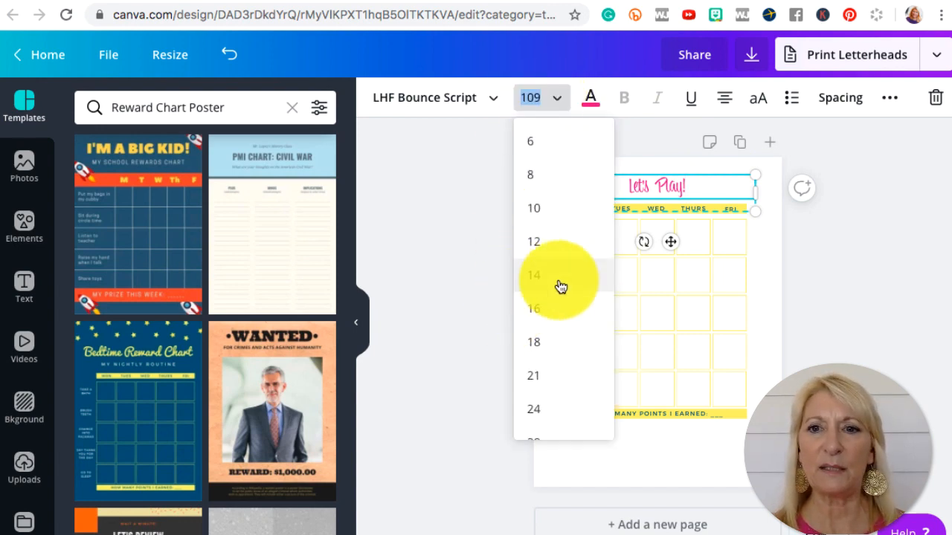
{"action": "scroll", "coordinate": [559, 287], "scroll_direction": "down", "scroll_amount": 3}
{"action": "scroll", "coordinate": [559, 287], "scroll_direction": "down", "scroll_amount": 2}
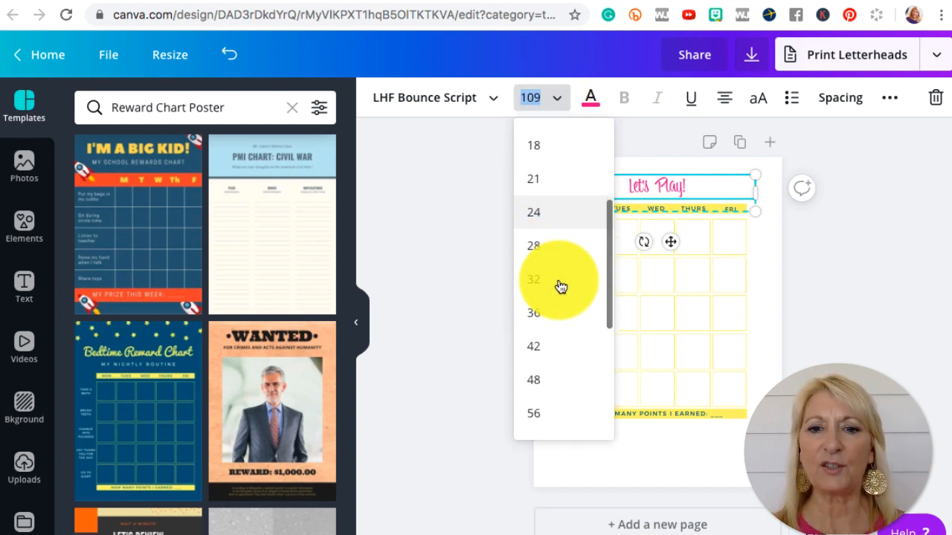
{"action": "left_click", "coordinate": [537, 408]}
{"action": "left_click", "coordinate": [550, 98]}
{"action": "scroll", "coordinate": [515, 304], "scroll_direction": "down", "scroll_amount": 3}
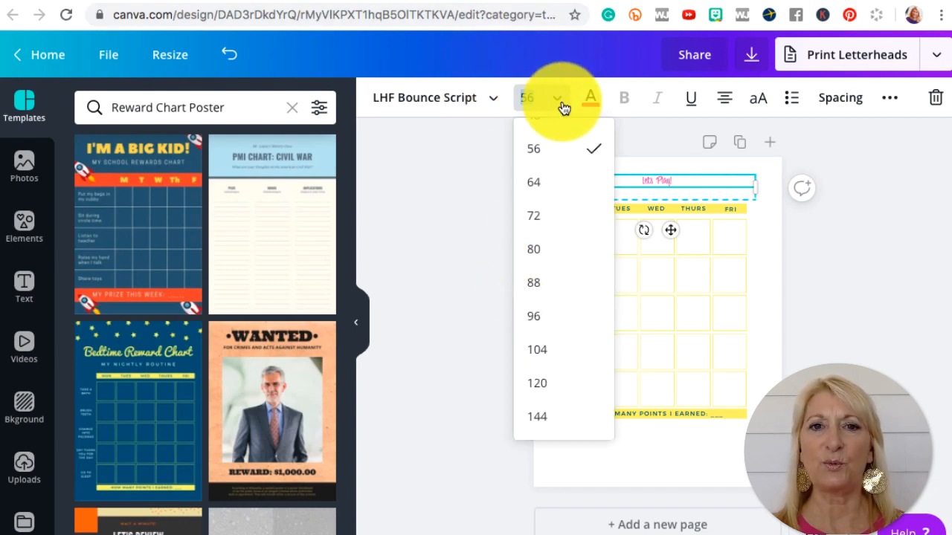
{"action": "left_click", "coordinate": [537, 414]}
{"action": "left_click", "coordinate": [770, 209]}
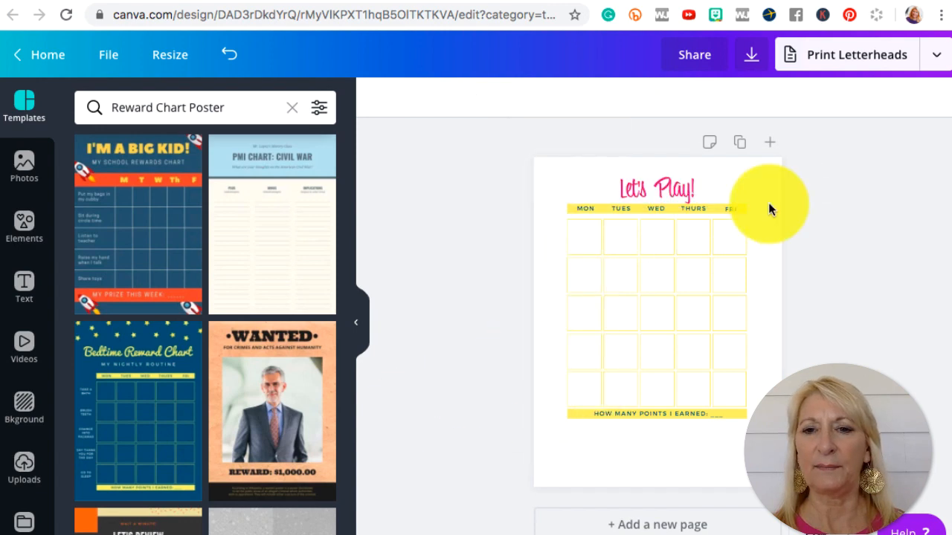
Move the "Let's Play!" title slightly higher so that it clears the yellow weekday bar
{"action": "left_click", "coordinate": [668, 192]}
{"action": "left_click", "coordinate": [856, 287]}
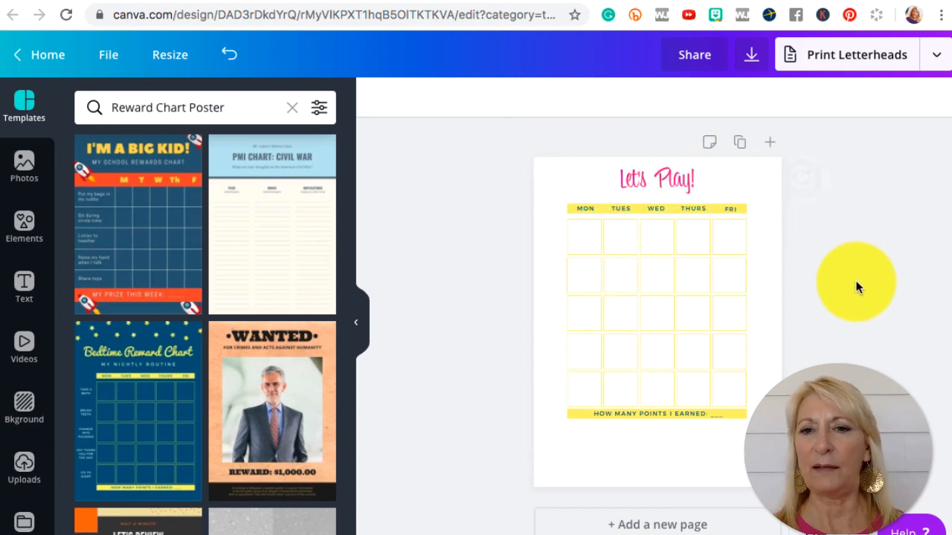
{"action": "left_click", "coordinate": [667, 179]}
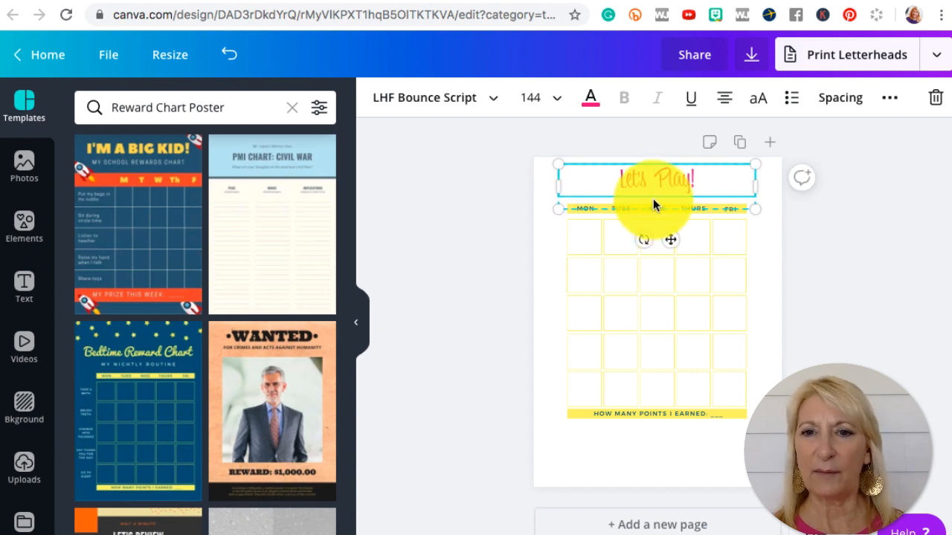
{"action": "left_click", "coordinate": [832, 262]}
Replace the MON and TUES column labels in the header bar with B and I
{"action": "left_click", "coordinate": [686, 242]}
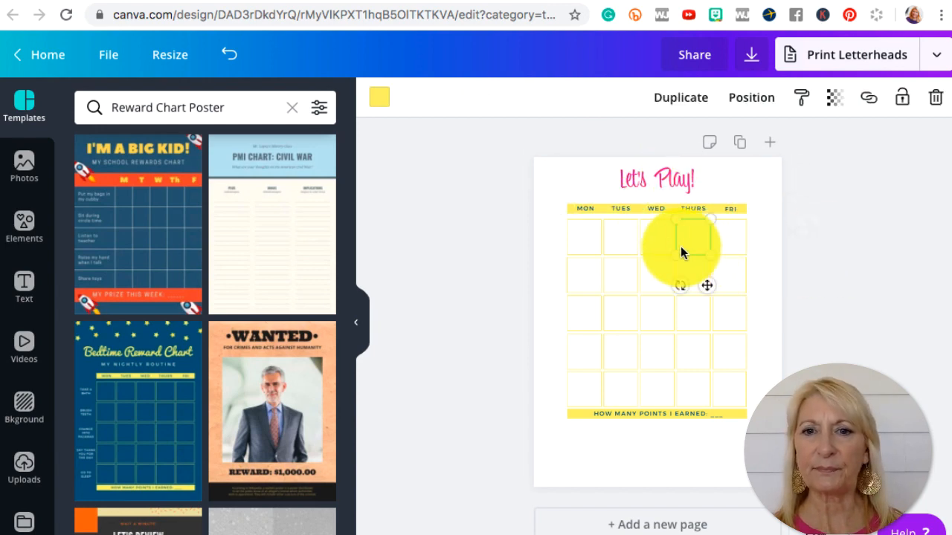
{"action": "left_click", "coordinate": [559, 220]}
{"action": "left_click", "coordinate": [639, 207]}
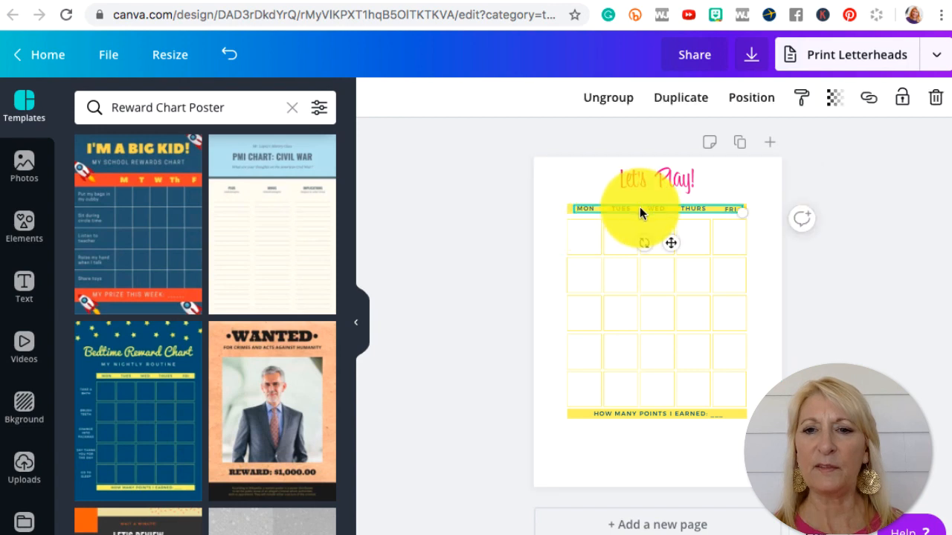
{"action": "left_click", "coordinate": [594, 210]}
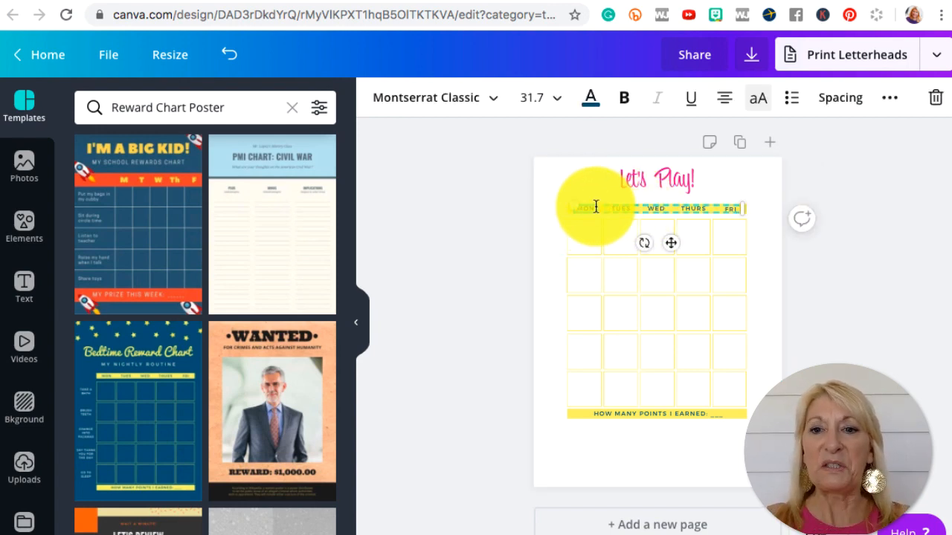
{"action": "double_click", "coordinate": [596, 207]}
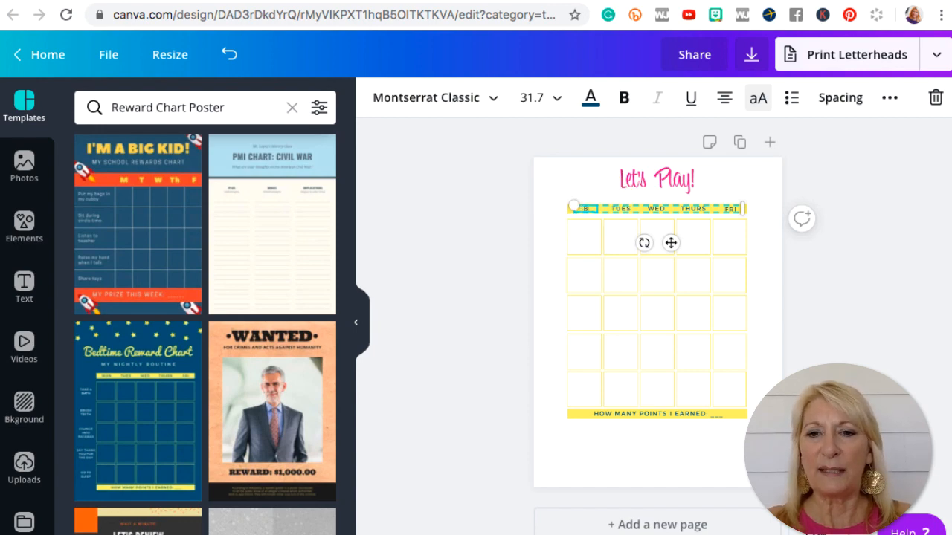
{"action": "left_click", "coordinate": [620, 207]}
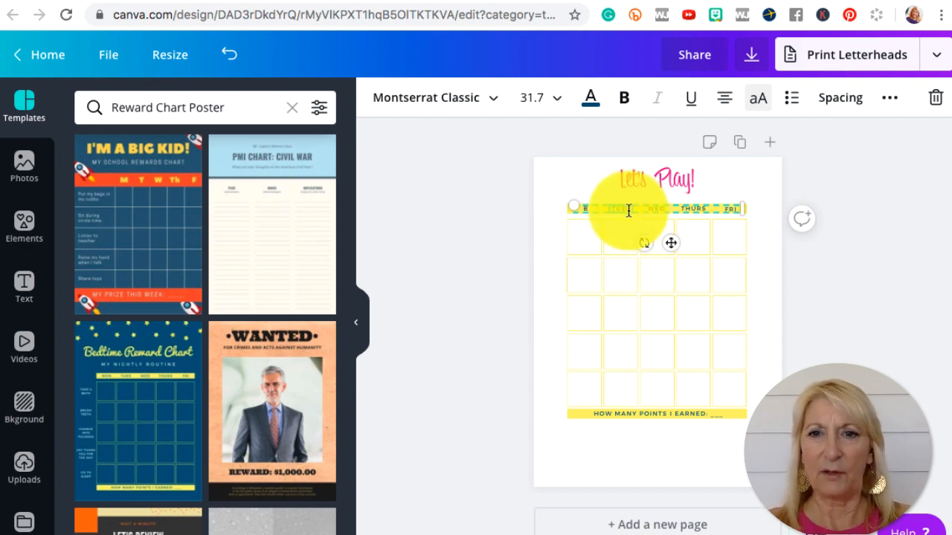
{"action": "key", "text": "BackSpace"}
{"action": "key", "text": "BackSpace"}
Replace the WED, THURS and FRI column labels with N, G and O
{"action": "double_click", "coordinate": [659, 207]}
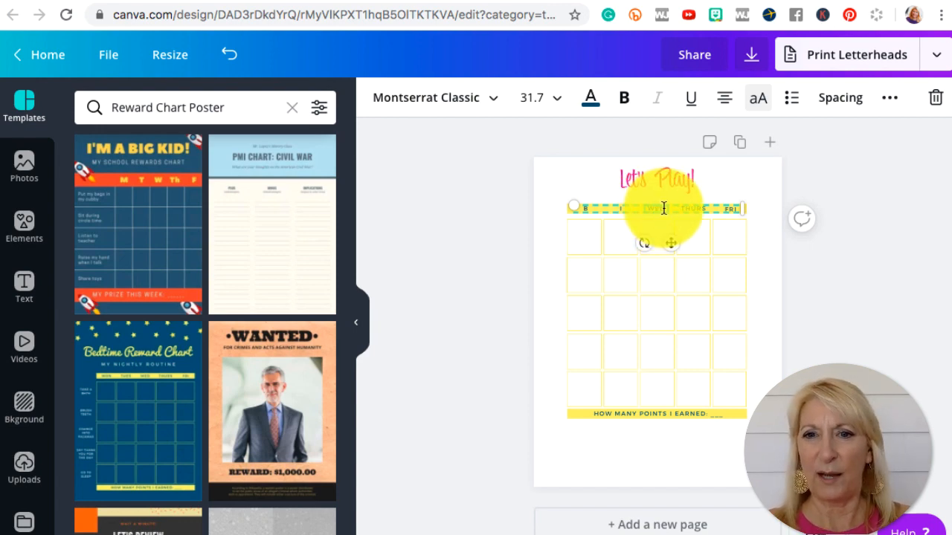
{"action": "key", "text": "BackSpace"}
{"action": "key", "text": "BackSpace"}
{"action": "double_click", "coordinate": [706, 208]}
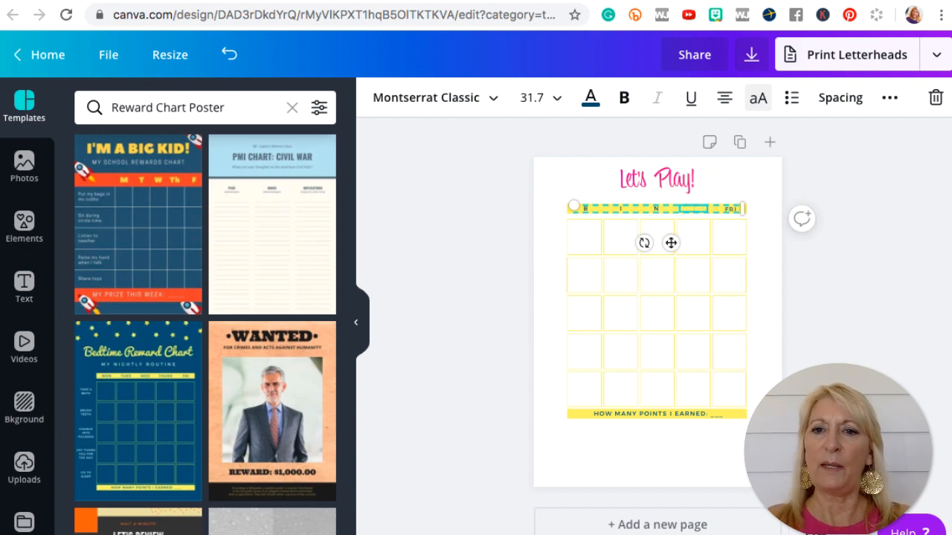
{"action": "left_click", "coordinate": [722, 205]}
{"action": "left_click", "coordinate": [726, 209]}
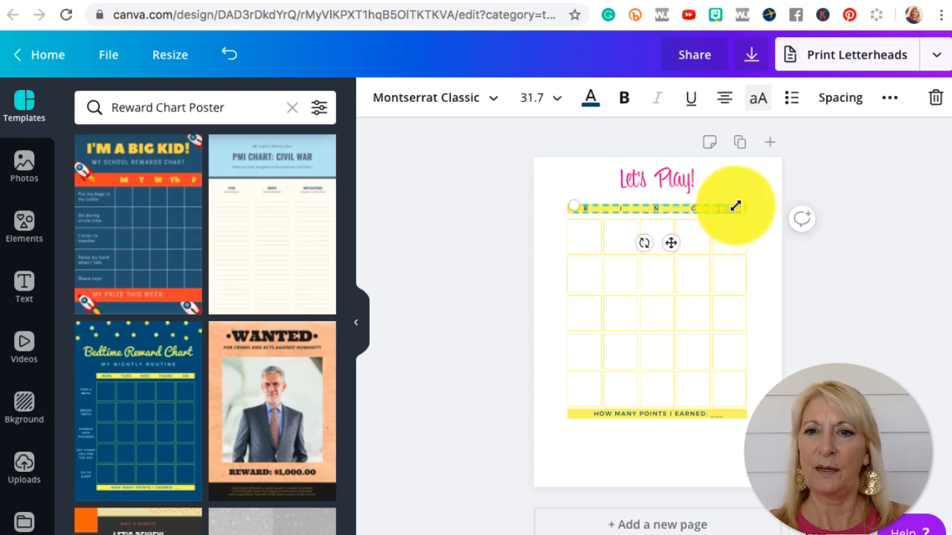
{"action": "double_click", "coordinate": [734, 208]}
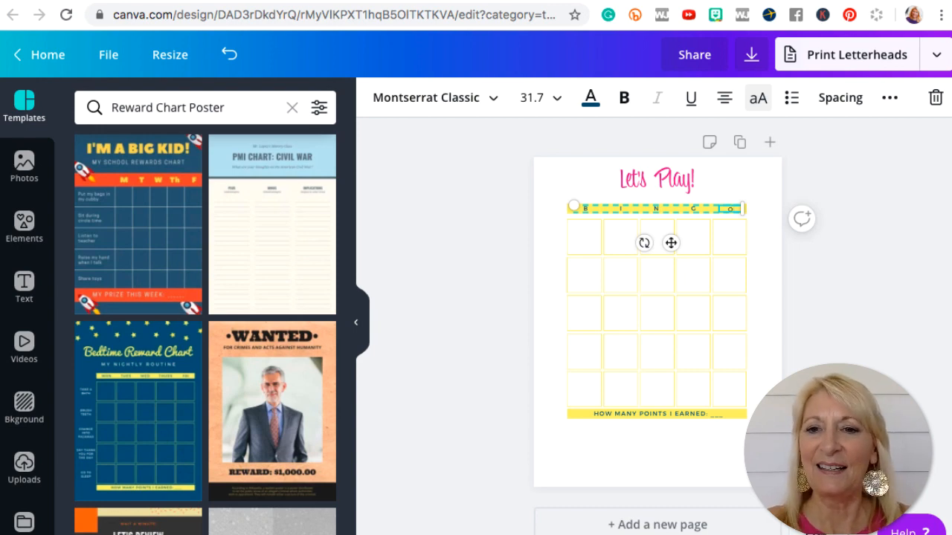
{"action": "left_click", "coordinate": [861, 313]}
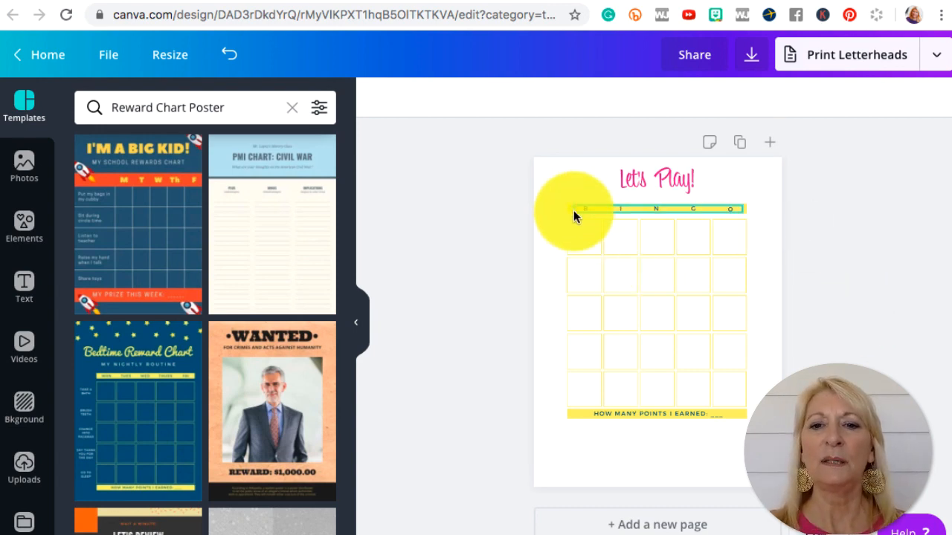
Change the yellow bar behind the BINGO letters to the bright pink of the primary brand palette
{"action": "left_click", "coordinate": [574, 210]}
{"action": "left_click", "coordinate": [501, 217]}
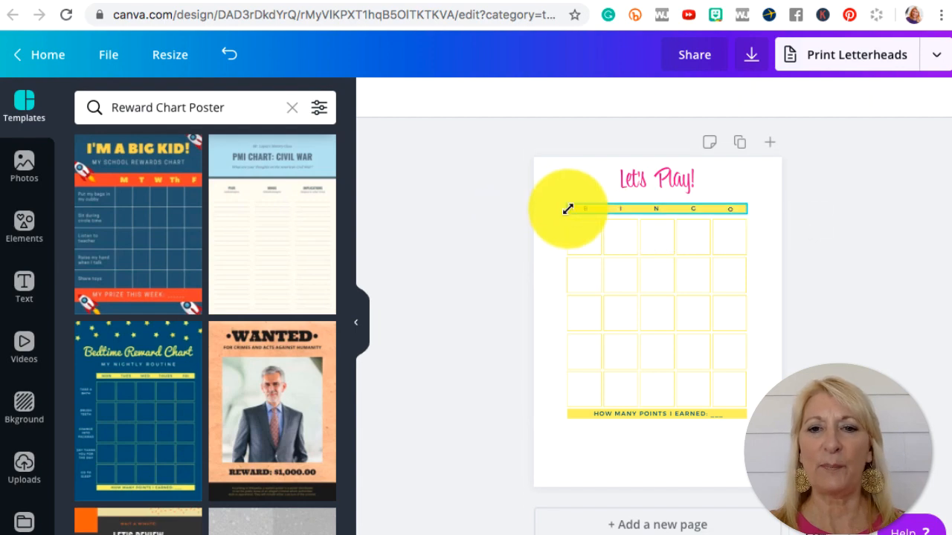
{"action": "left_click", "coordinate": [568, 209]}
{"action": "left_click", "coordinate": [380, 99]}
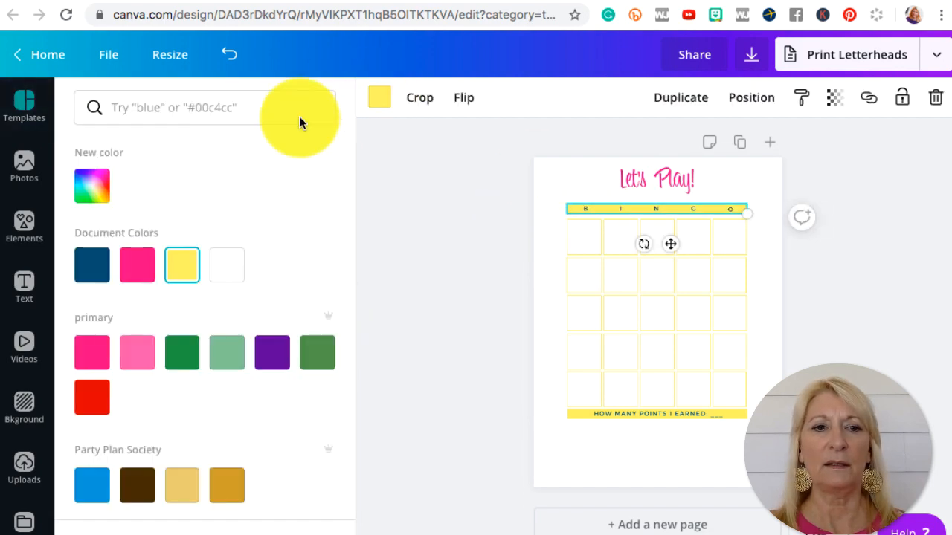
{"action": "left_click", "coordinate": [104, 348]}
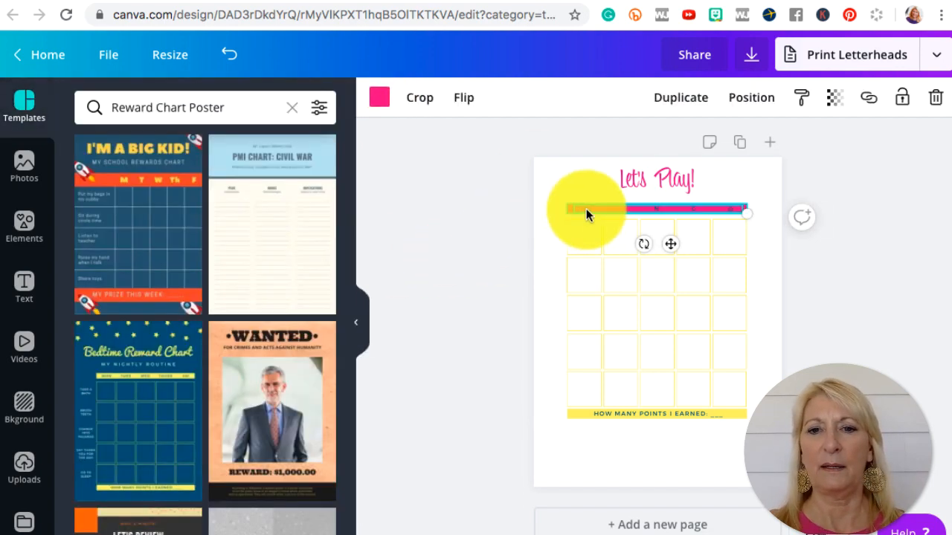
Change the text colour of the header letters B and I to white
{"action": "left_click", "coordinate": [586, 209]}
{"action": "left_click", "coordinate": [591, 98]}
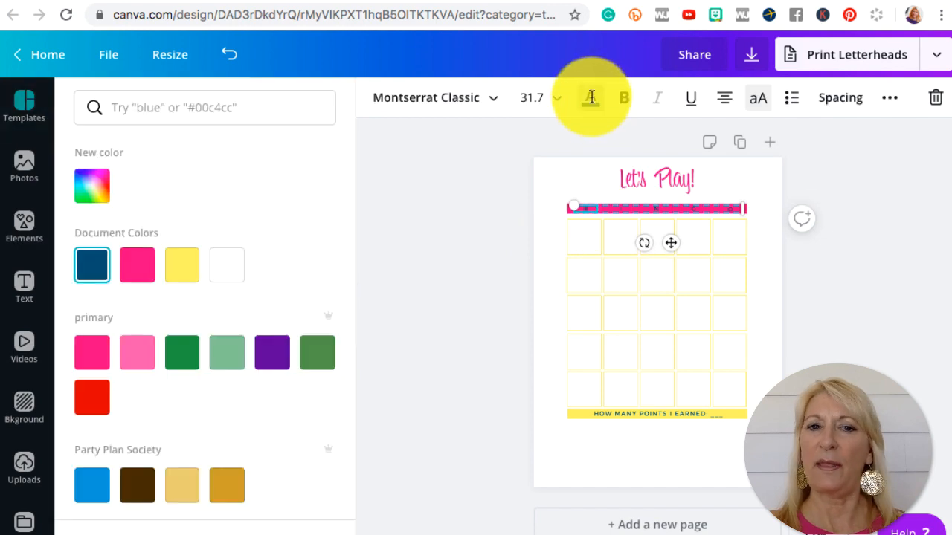
{"action": "left_click", "coordinate": [231, 274]}
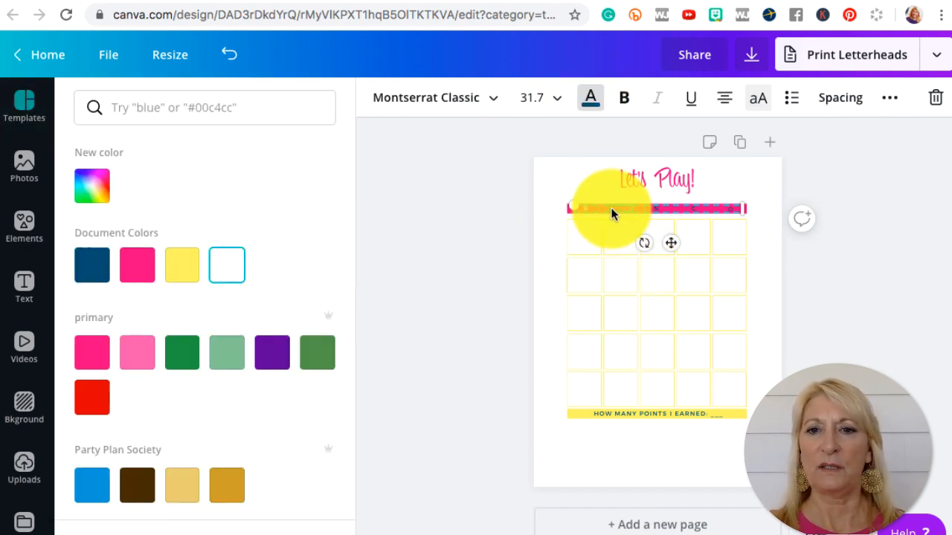
{"action": "left_click", "coordinate": [476, 255]}
{"action": "left_click", "coordinate": [590, 101]}
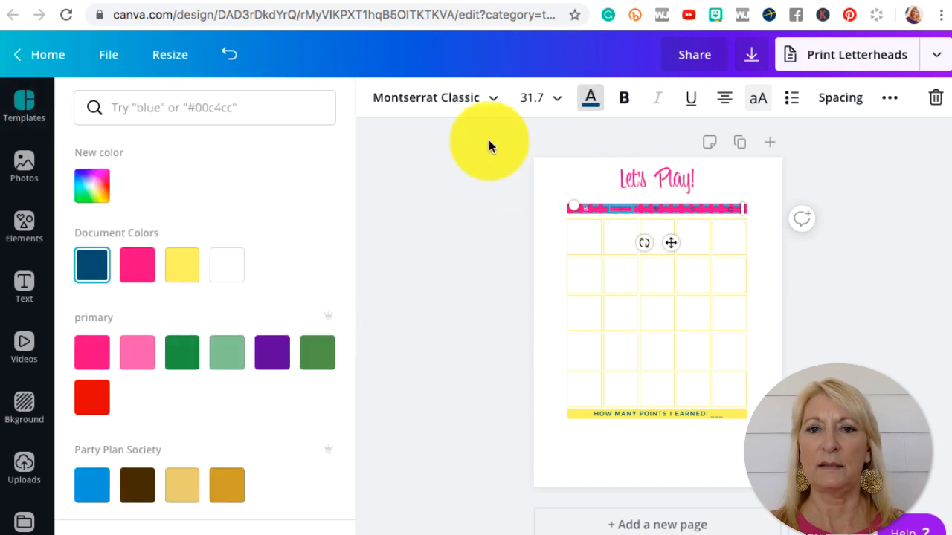
{"action": "left_click", "coordinate": [228, 264]}
{"action": "left_click", "coordinate": [483, 279]}
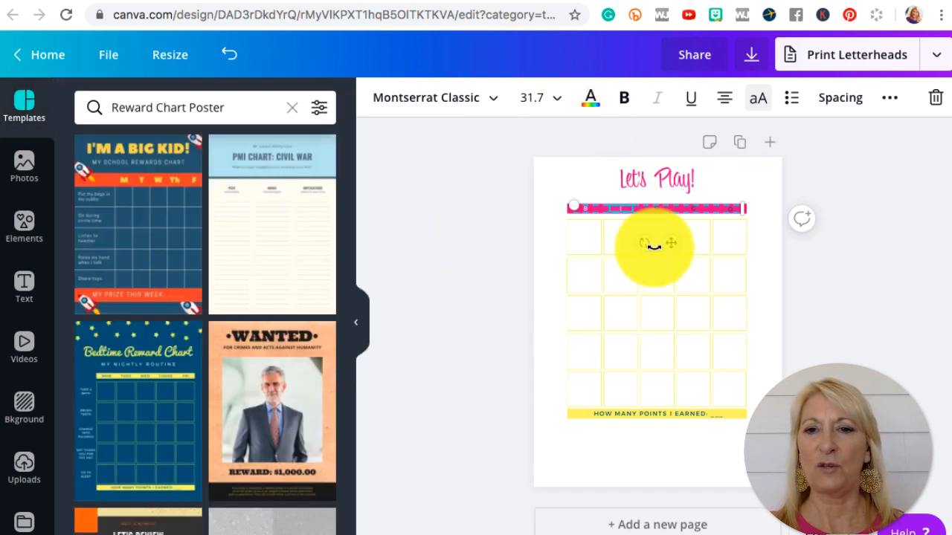
Change the text colour of the header letters N and G to white
{"action": "double_click", "coordinate": [654, 206]}
{"action": "left_click", "coordinate": [590, 99]}
{"action": "left_click", "coordinate": [222, 267]}
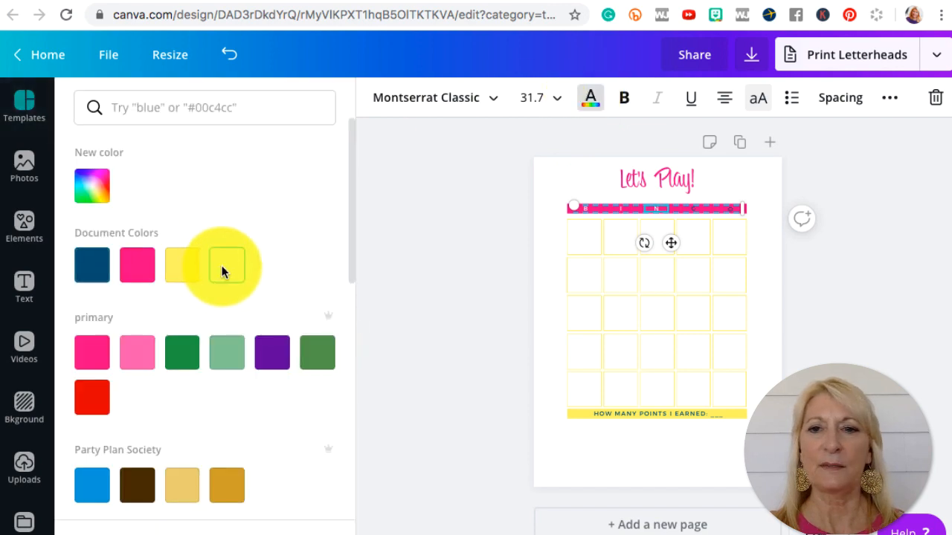
{"action": "left_click", "coordinate": [438, 260]}
{"action": "double_click", "coordinate": [691, 208]}
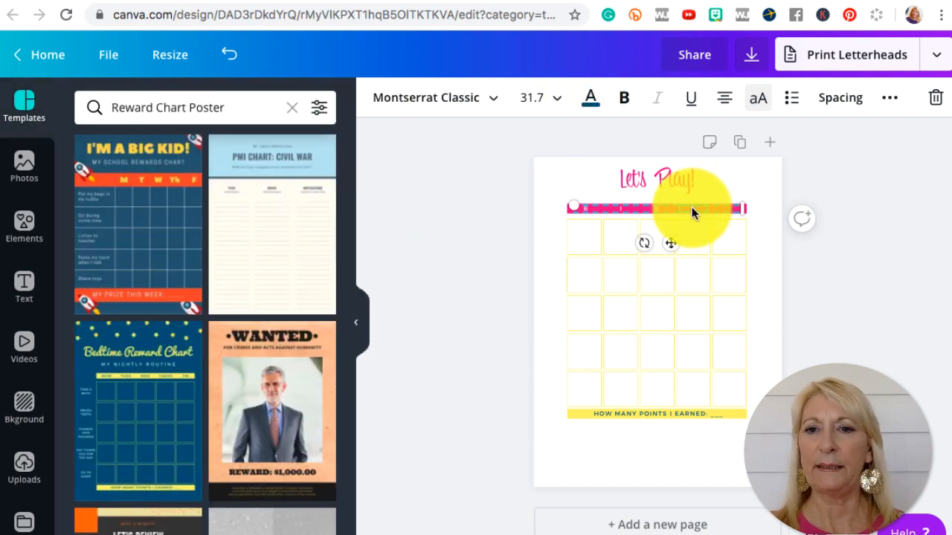
{"action": "left_click", "coordinate": [590, 99]}
{"action": "left_click", "coordinate": [228, 263]}
{"action": "left_click", "coordinate": [413, 272]}
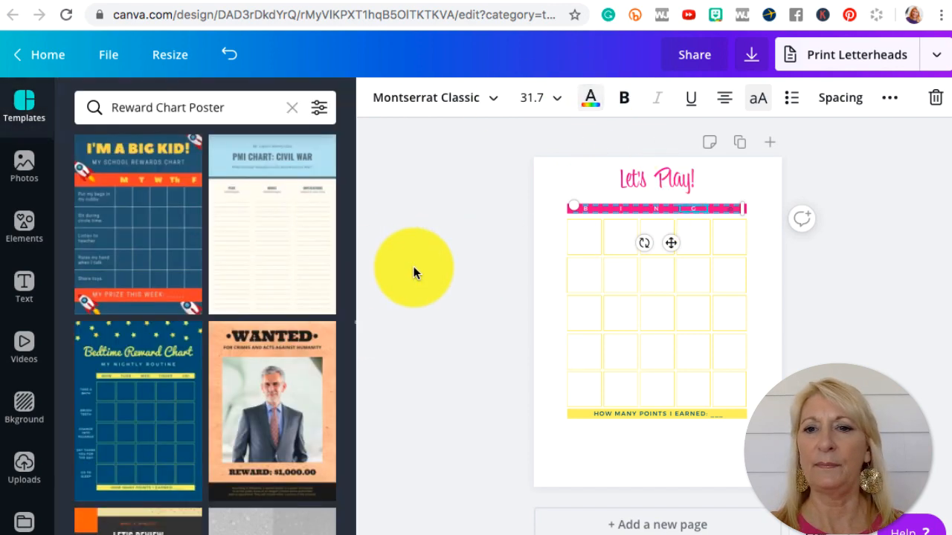
Change the text colour of the header letter O to white and deselect the header group
{"action": "double_click", "coordinate": [733, 208]}
{"action": "left_click", "coordinate": [590, 99]}
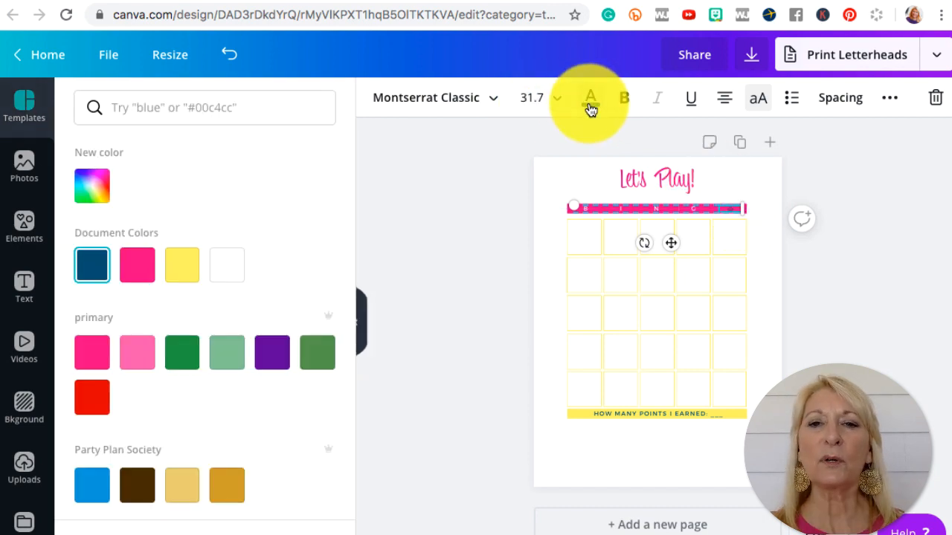
{"action": "left_click", "coordinate": [226, 262]}
{"action": "left_click", "coordinate": [465, 255]}
{"action": "left_click", "coordinate": [884, 318]}
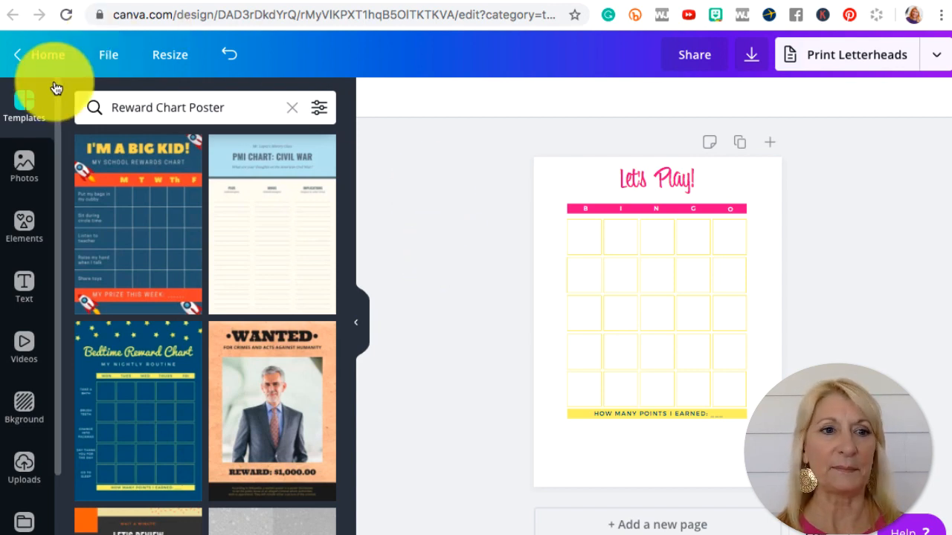
Add a subheading text box to the page and change its font to the brand font Arimo
{"action": "left_click", "coordinate": [25, 290]}
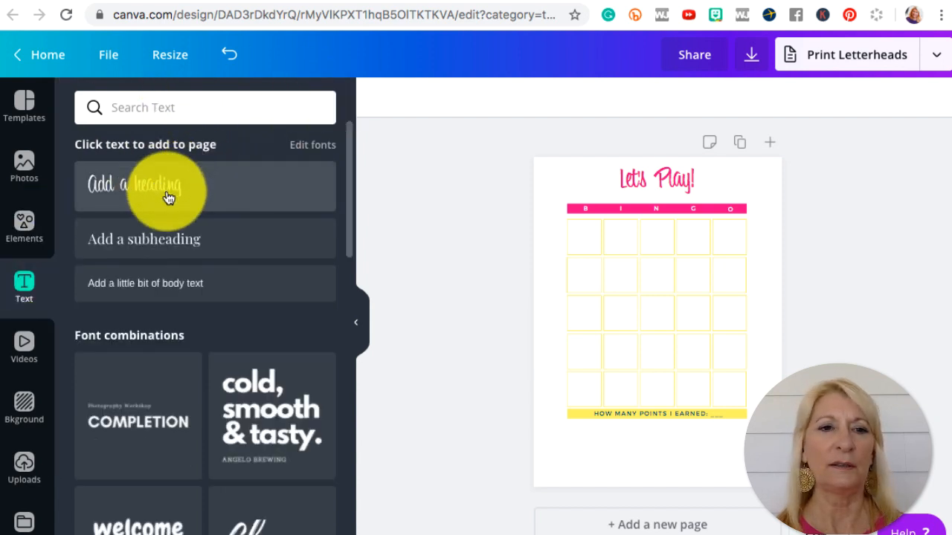
{"action": "left_click", "coordinate": [178, 238]}
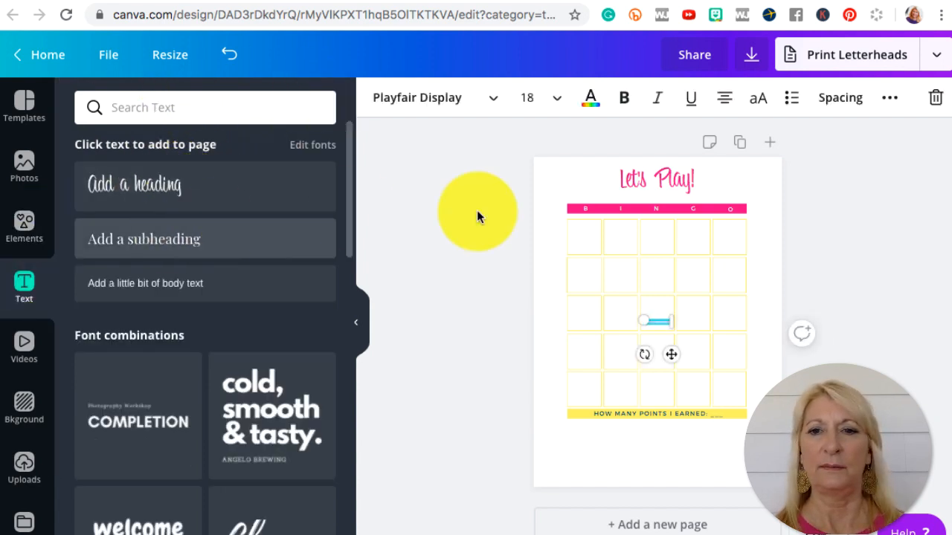
{"action": "left_click", "coordinate": [487, 99]}
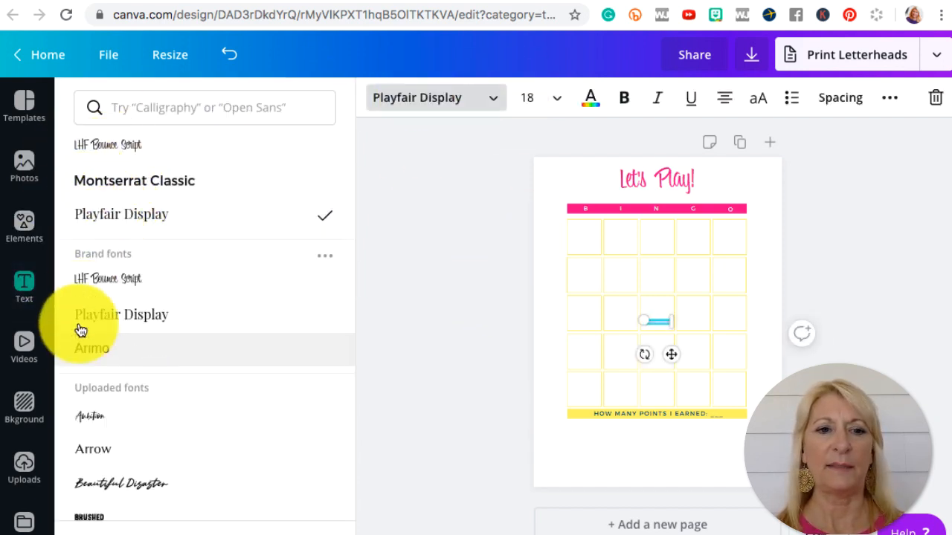
{"action": "left_click", "coordinate": [87, 348]}
{"action": "left_click", "coordinate": [398, 346]}
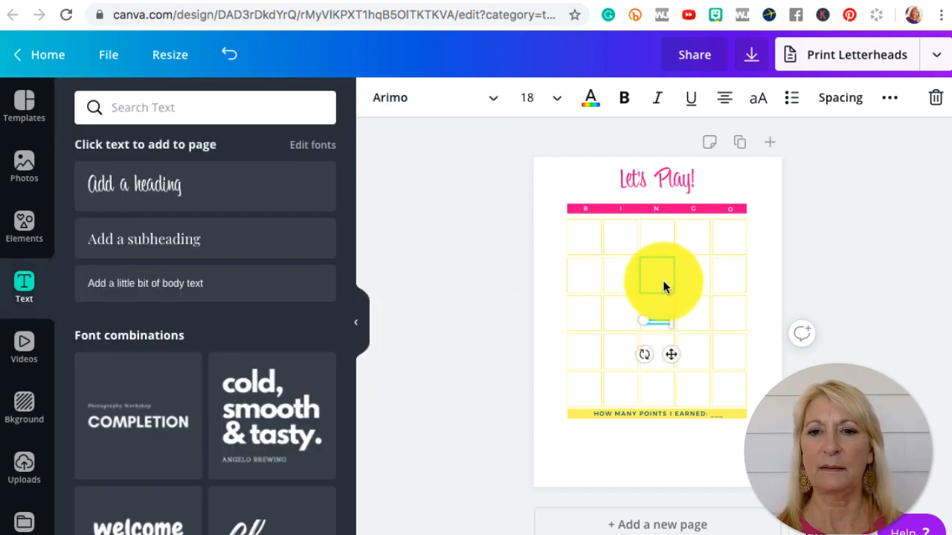
Move the subheading up between the "Let's Play!" title and the pink BINGO bar, and set its font size to 24
{"action": "left_click", "coordinate": [536, 358]}
{"action": "left_click", "coordinate": [659, 322]}
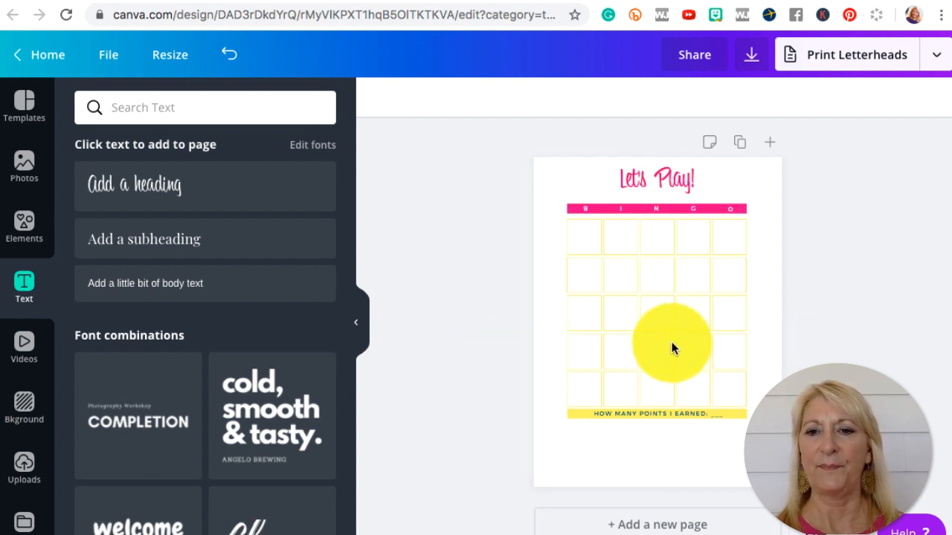
{"action": "left_click_drag", "start_coordinate": [655, 321], "coordinate": [655, 195]}
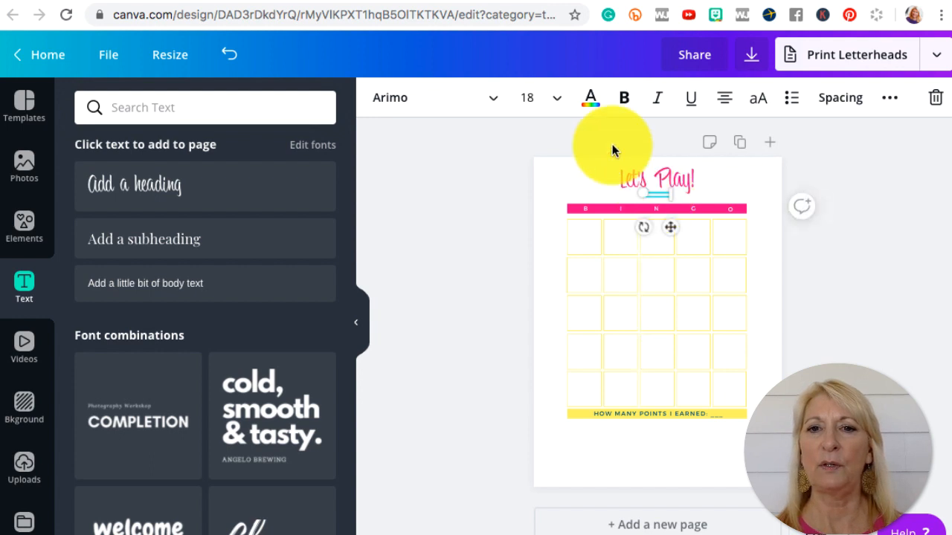
{"action": "left_click", "coordinate": [530, 97]}
{"action": "left_click", "coordinate": [532, 346]}
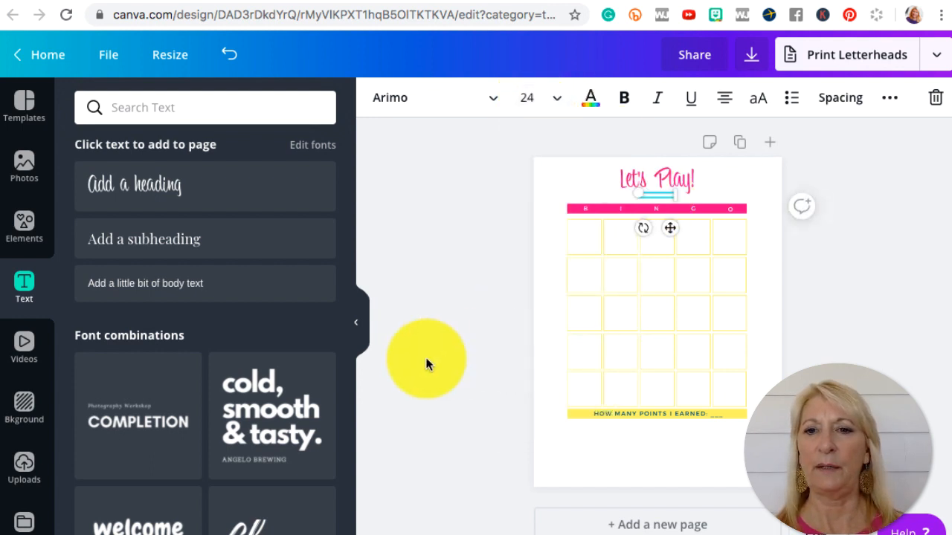
Colour the subheading text black from the default colours and set its font size to 42
{"action": "left_click", "coordinate": [589, 99]}
{"action": "scroll", "coordinate": [154, 300], "scroll_direction": "down", "scroll_amount": 5}
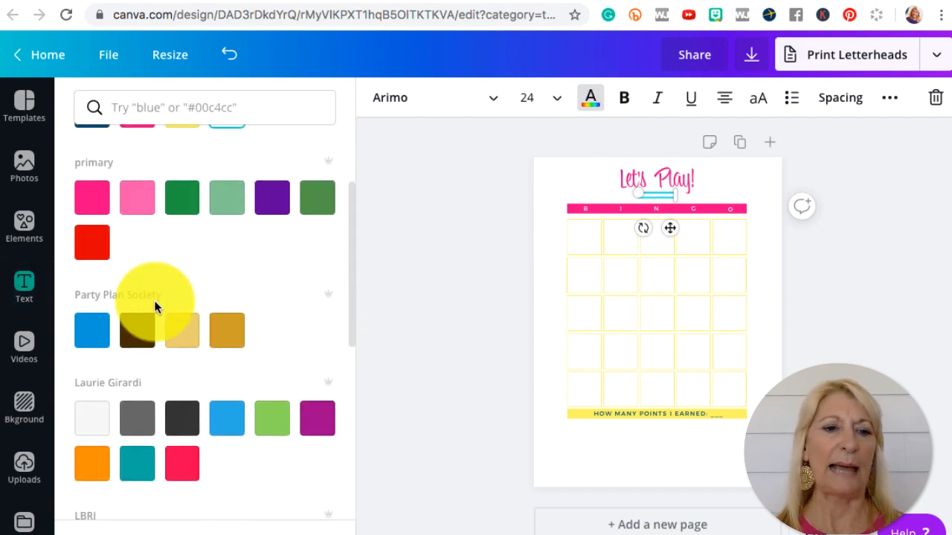
{"action": "left_click", "coordinate": [97, 369]}
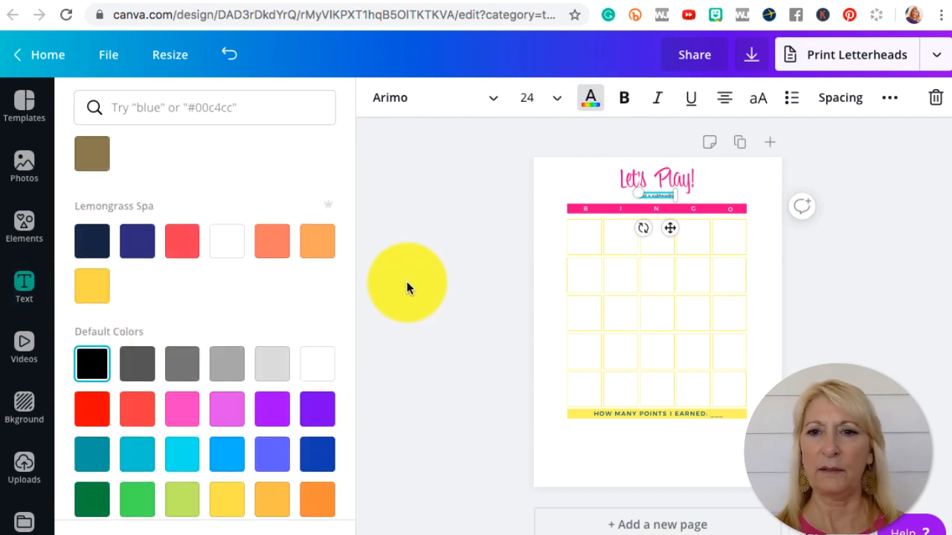
{"action": "left_click", "coordinate": [407, 288]}
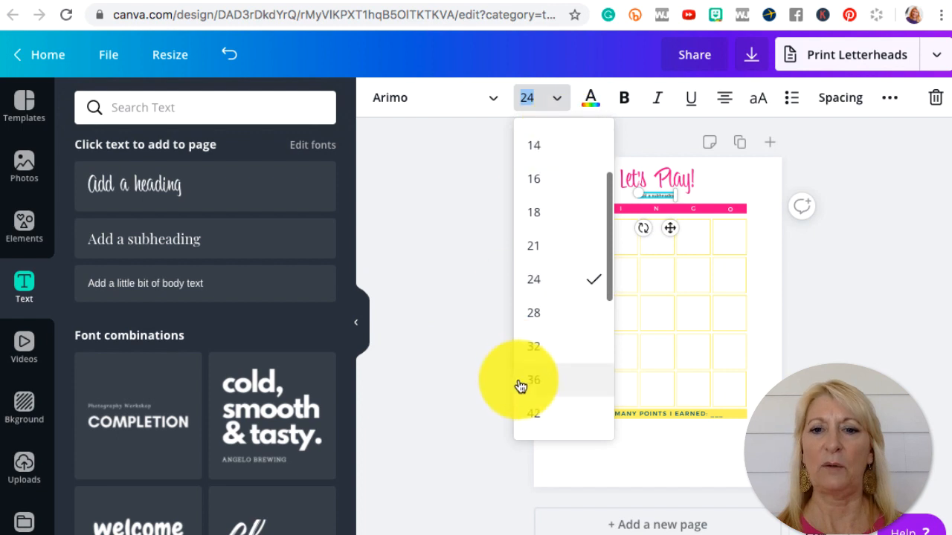
{"action": "left_click", "coordinate": [533, 413]}
{"action": "left_click", "coordinate": [416, 430]}
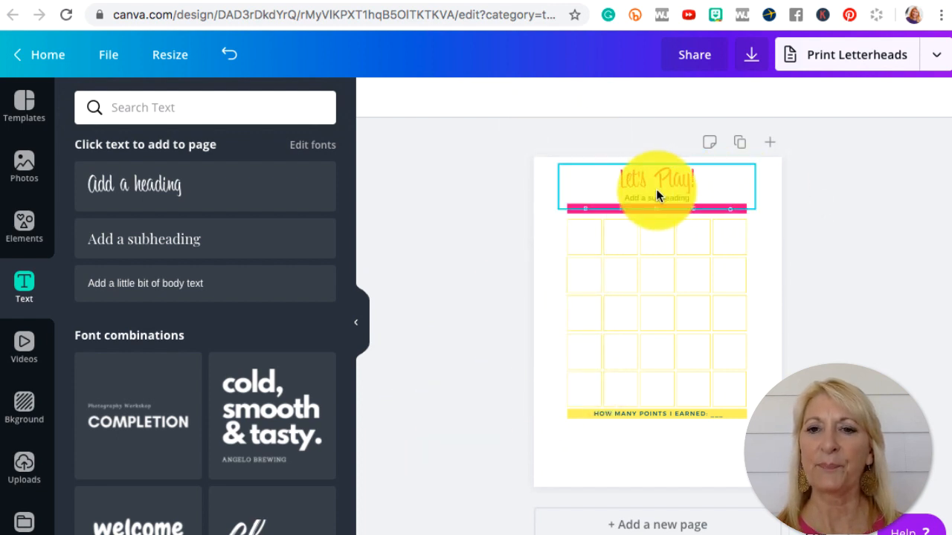
Replace the subheading placeholder text with "Spring Cleaning Bingo"
{"action": "double_click", "coordinate": [657, 194]}
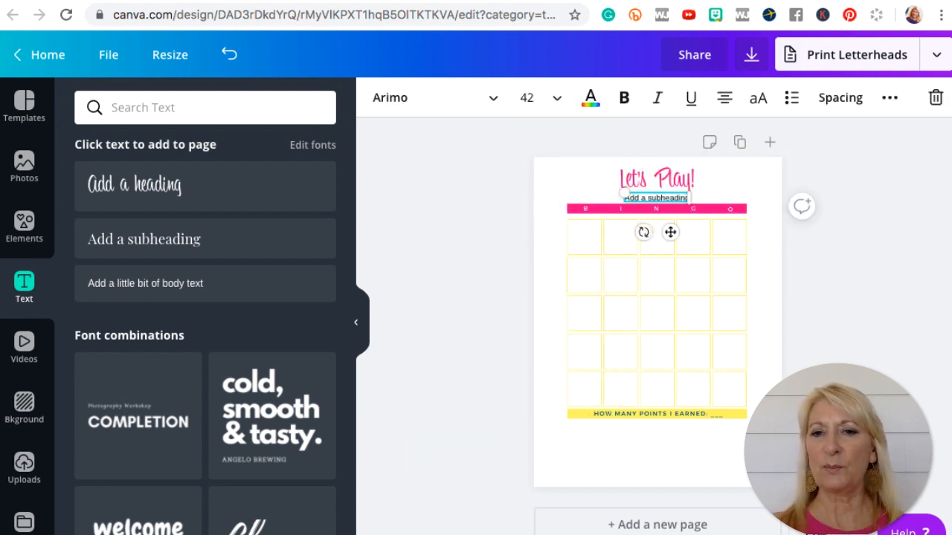
{"action": "key", "text": "BackSpace"}
{"action": "key", "text": "BackSpace"}
{"action": "key", "text": "BackSpace"}
{"action": "key", "text": "BackSpace"}
{"action": "key", "text": "BackSpace"}
{"action": "key", "text": "BackSpace"}
{"action": "key", "text": "BackSpace"}
{"action": "key", "text": "BackSpace"}
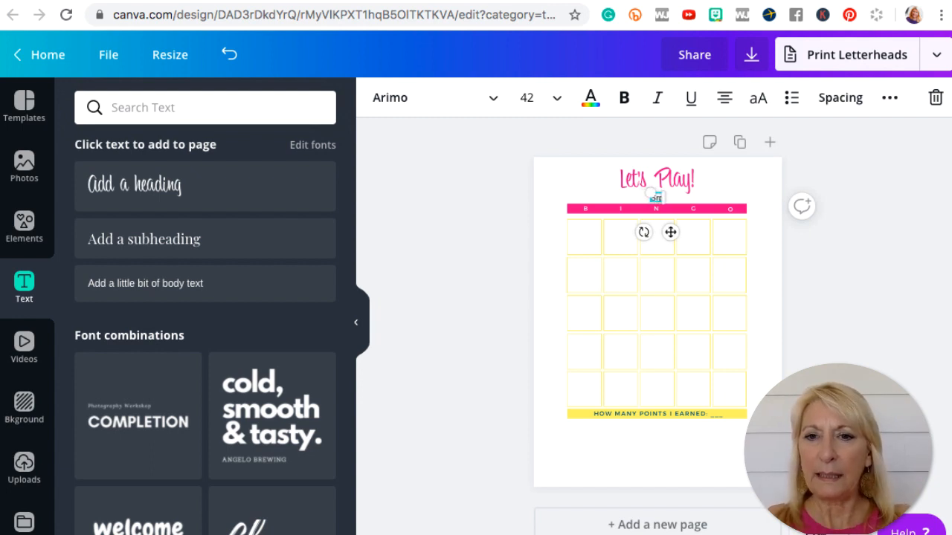
{"action": "type", "text": "Spring C"}
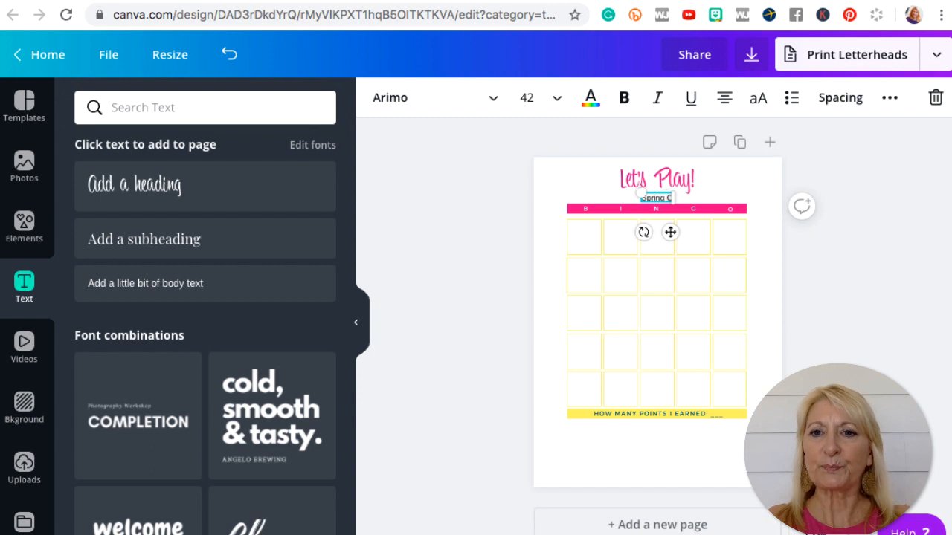
{"action": "type", "text": "leaning Bingo"}
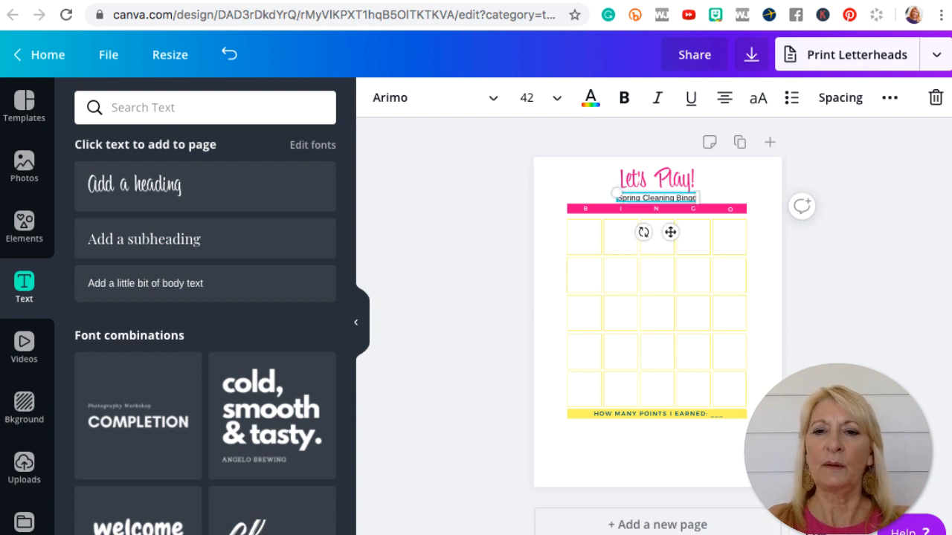
{"action": "left_click", "coordinate": [407, 422]}
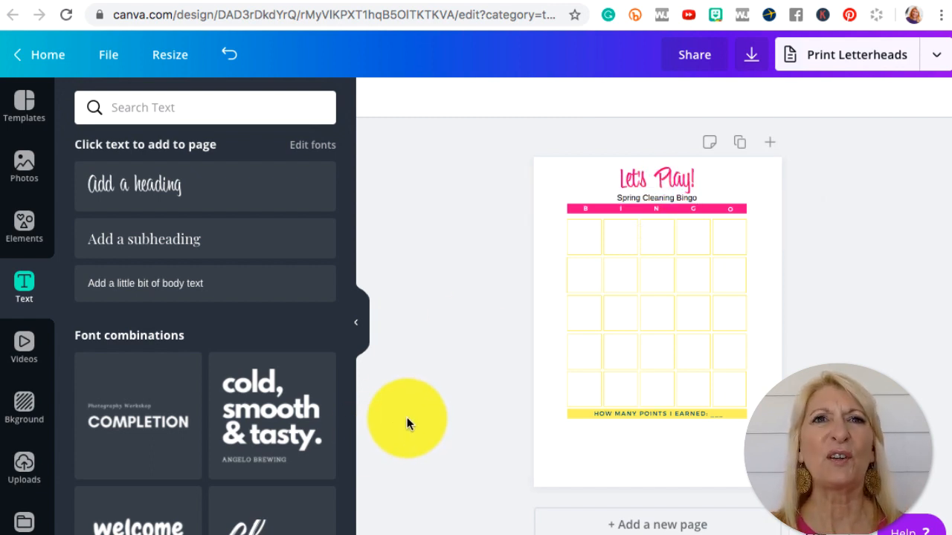
Shift the "Spring Cleaning Bingo" subheading slightly up, centred between the title and the pink BINGO bar
{"action": "left_click_drag", "start_coordinate": [646, 196], "coordinate": [654, 198]}
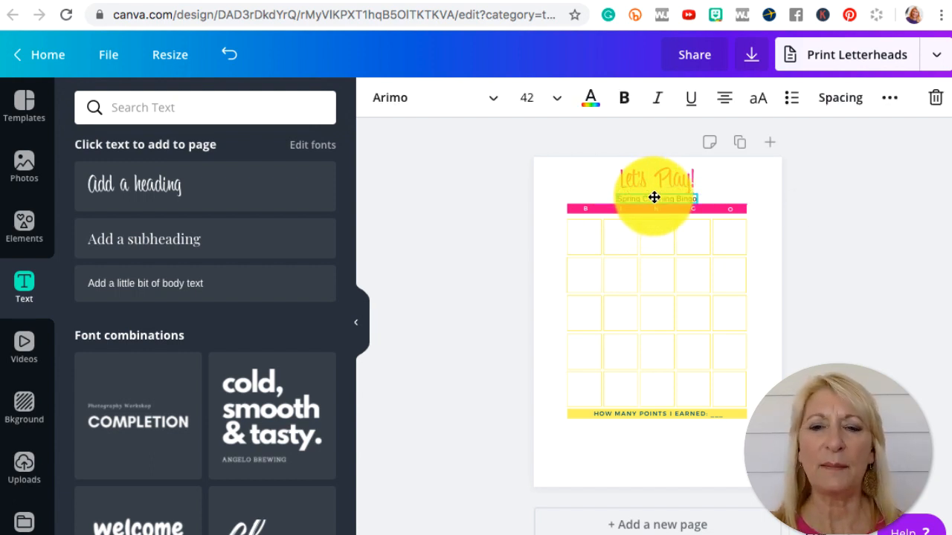
{"action": "mouse_move", "coordinate": [654, 197]}
{"action": "left_mouse_down"}
{"action": "mouse_move", "coordinate": [663, 199]}
{"action": "mouse_move", "coordinate": [655, 195]}
{"action": "left_mouse_up"}
{"action": "left_click", "coordinate": [410, 247]}
{"action": "left_click", "coordinate": [457, 348]}
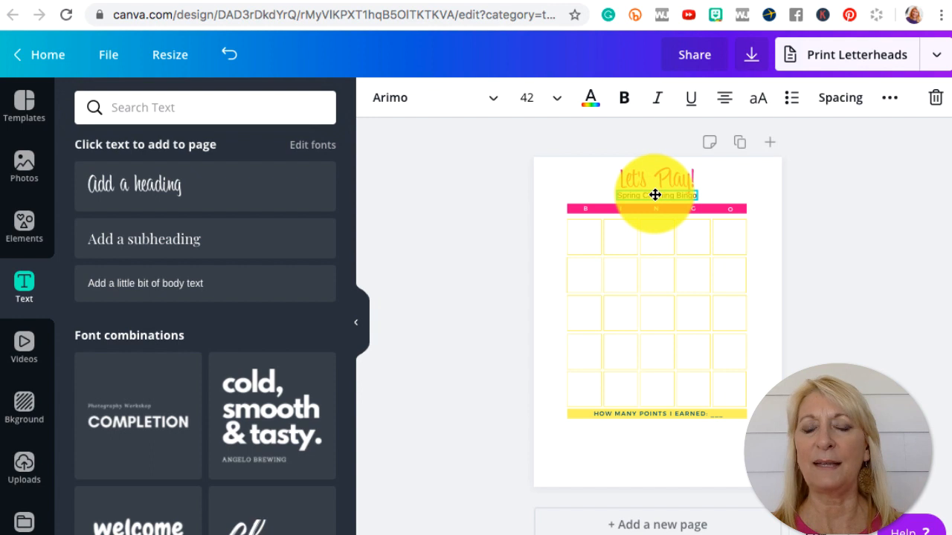
Fine-tune the subheading's vertical position in small nudges so it sits just beneath the "Let's Play!" title
{"action": "key", "text": "Down"}
{"action": "key", "text": "Up"}
{"action": "key", "text": "Up"}
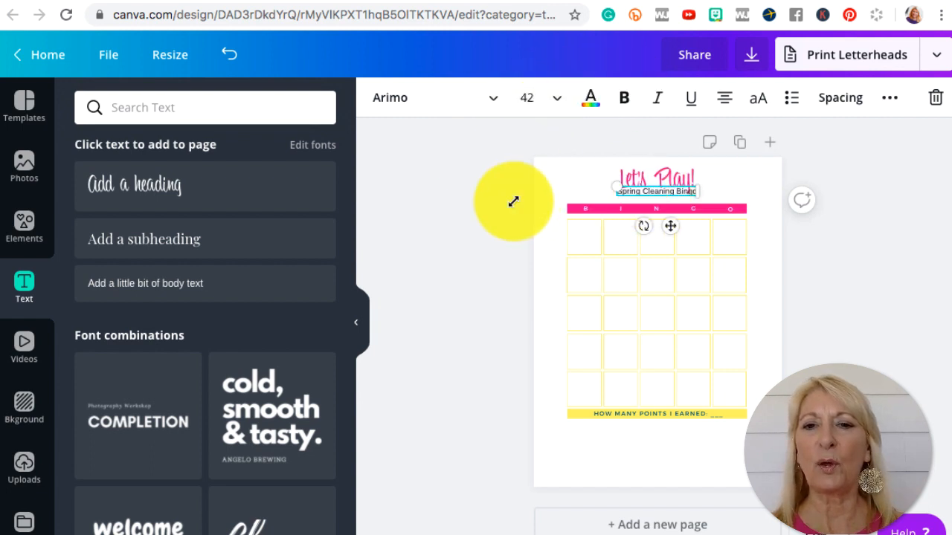
{"action": "right_click", "coordinate": [653, 196]}
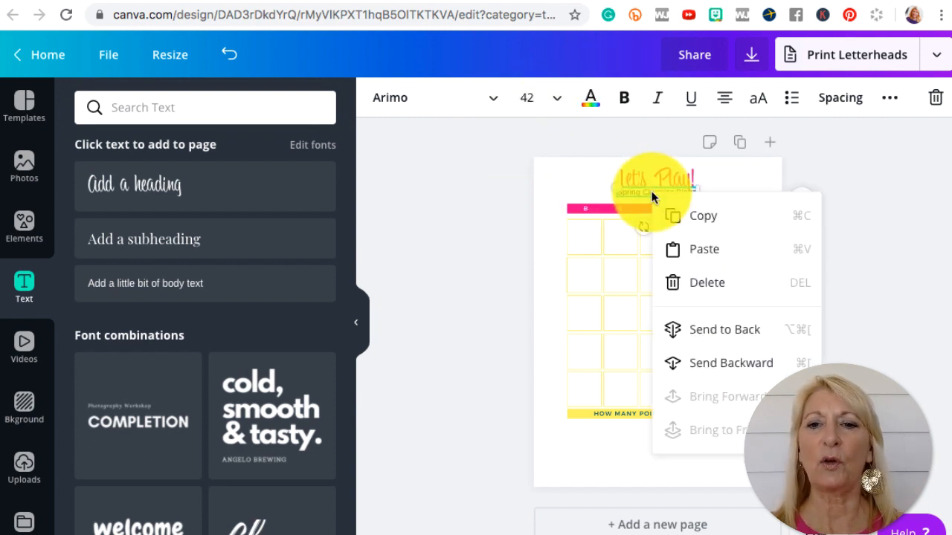
{"action": "left_click", "coordinate": [388, 271]}
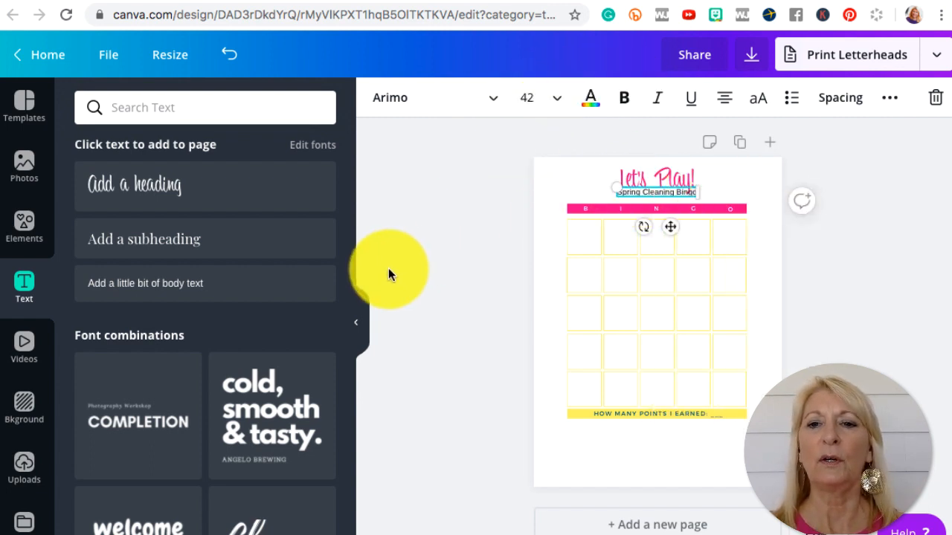
{"action": "left_click", "coordinate": [650, 193]}
{"action": "left_click", "coordinate": [651, 186]}
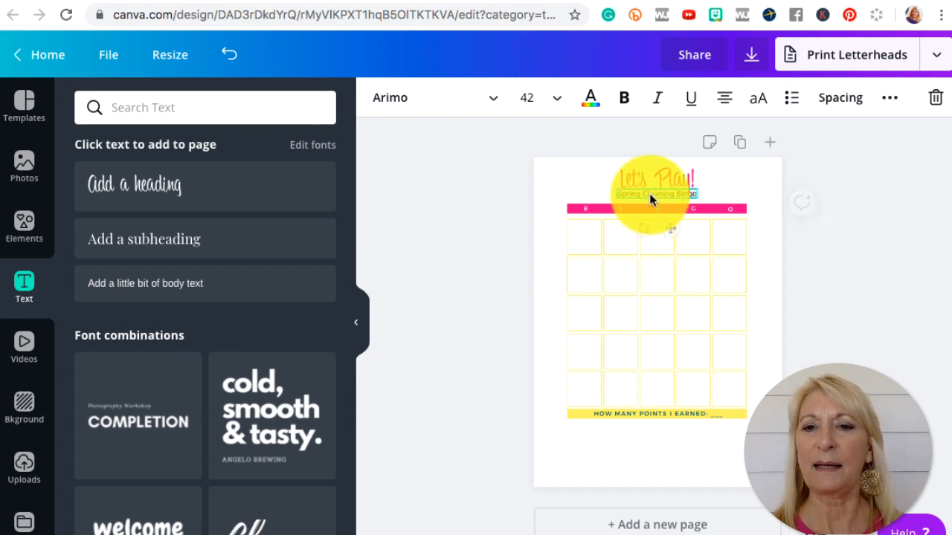
{"action": "left_click", "coordinate": [428, 310]}
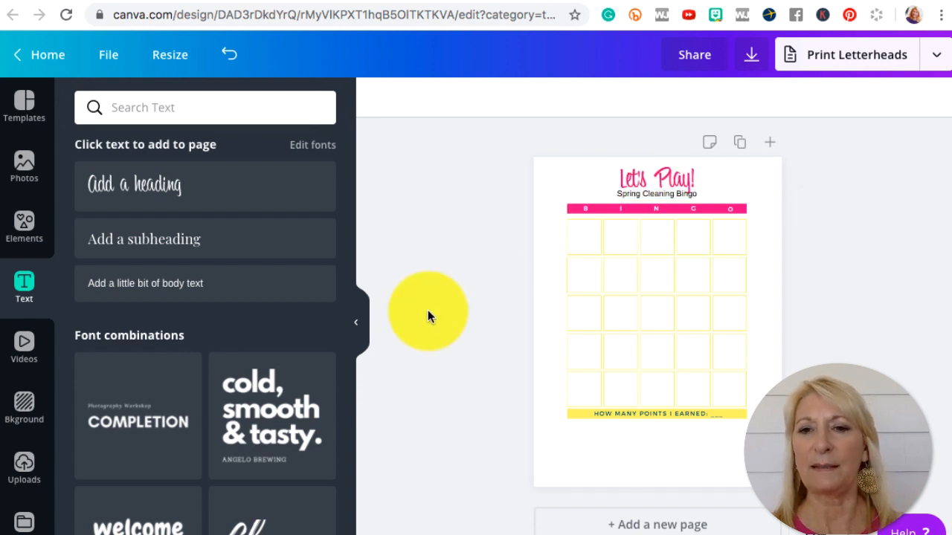
Set the font size of the "Spring Cleaning Bingo" subheading to 64
{"action": "left_click", "coordinate": [632, 191]}
{"action": "left_click", "coordinate": [540, 97]}
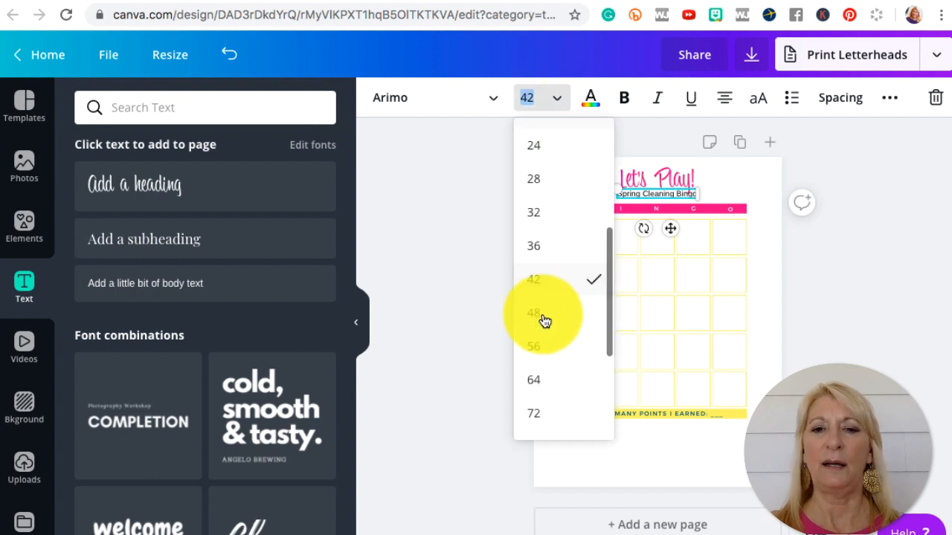
{"action": "left_click", "coordinate": [536, 379]}
{"action": "left_click", "coordinate": [488, 377]}
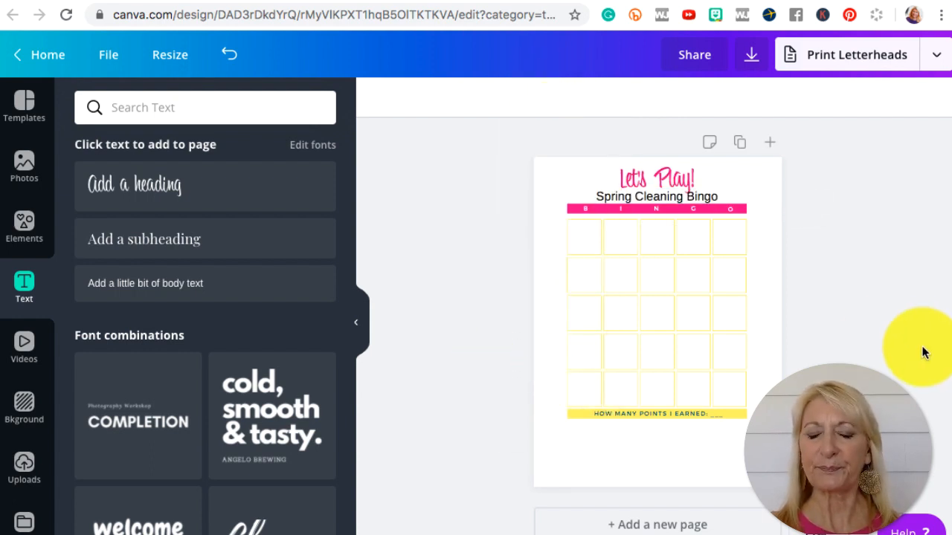
Recolour the yellow outlines of the whole bingo grid to the bright pink of the primary brand palette
{"action": "left_click_drag", "start_coordinate": [558, 219], "coordinate": [757, 435]}
{"action": "left_click", "coordinate": [379, 99]}
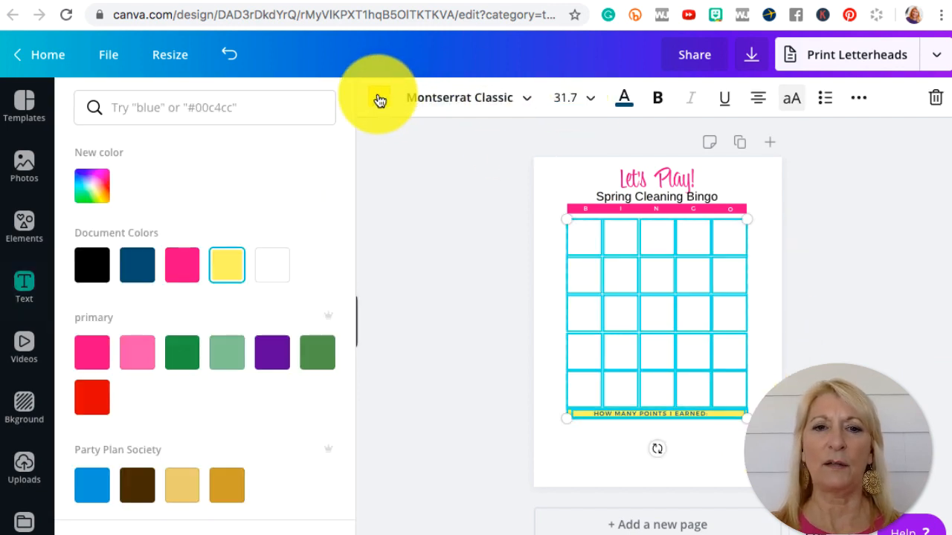
{"action": "left_click", "coordinate": [92, 351]}
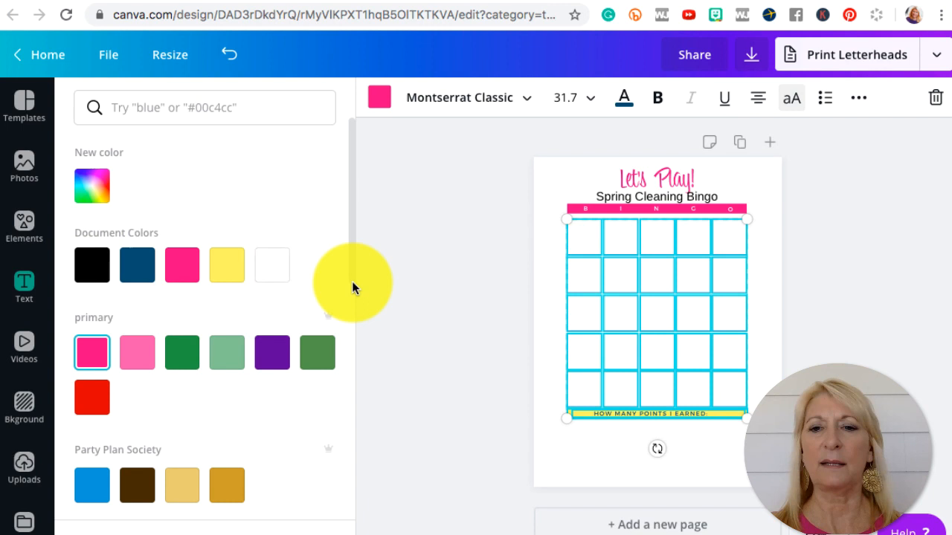
{"action": "left_click", "coordinate": [412, 366]}
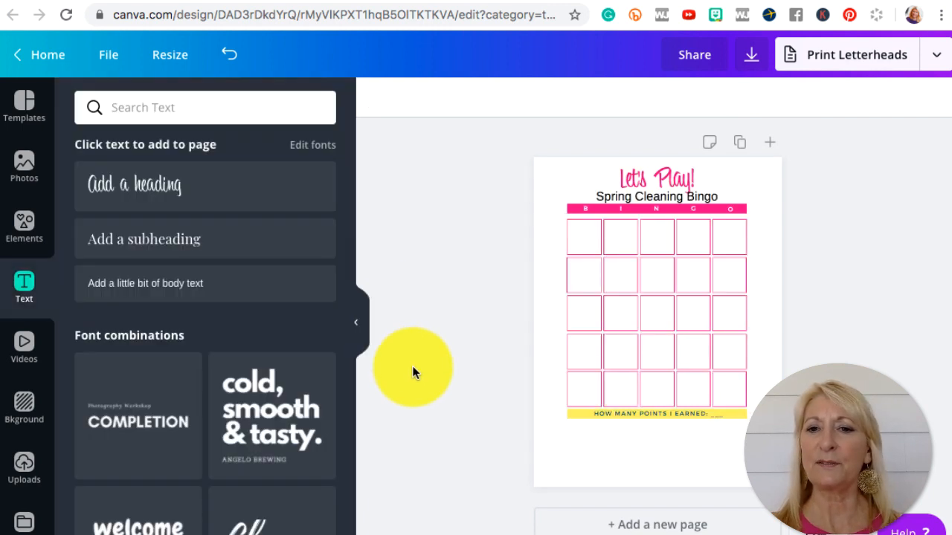
Replace the text in the yellow bar below the grid with "PICK WORDS FROM THE LIST BELOW TO WRITE IN EACH BOX"
{"action": "left_click", "coordinate": [629, 412]}
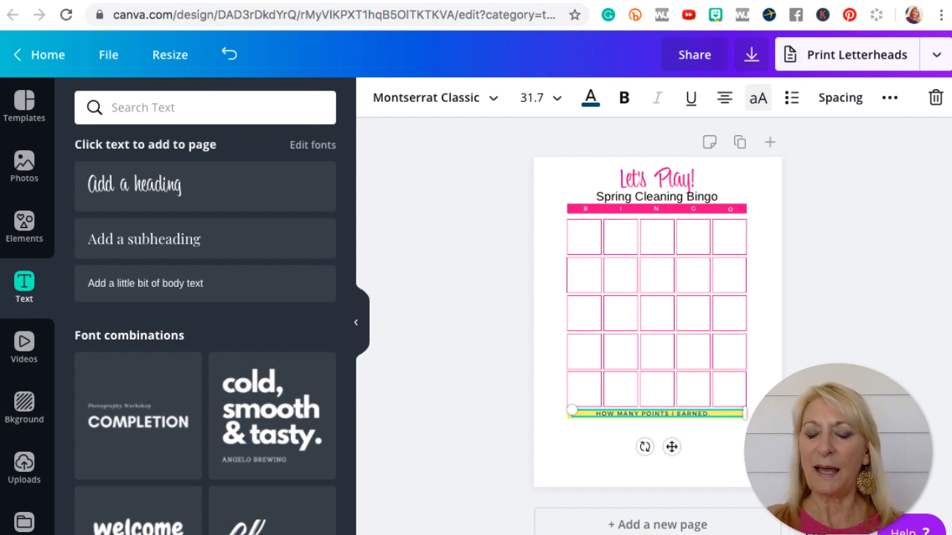
{"action": "key", "text": "BackSpace"}
{"action": "key", "text": "BackSpace"}
{"action": "key", "text": "BackSpace"}
{"action": "key", "text": "BackSpace"}
{"action": "key", "text": "BackSpace"}
{"action": "key", "text": "BackSpace"}
{"action": "key", "text": "BackSpace"}
{"action": "key", "text": "BackSpace"}
{"action": "key", "text": "BackSpace"}
{"action": "key", "text": "BackSpace"}
{"action": "key", "text": "BackSpace"}
{"action": "key", "text": "BackSpace"}
{"action": "key", "text": "BackSpace"}
{"action": "key", "text": "BackSpace"}
{"action": "key", "text": "BackSpace"}
{"action": "key", "text": "BackSpace"}
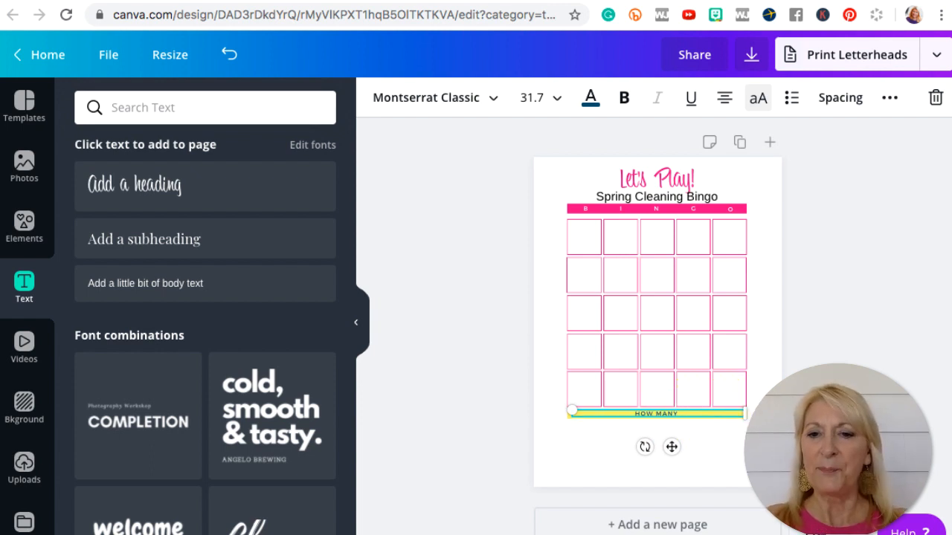
{"action": "type", "text": "PICK WORDS FR"}
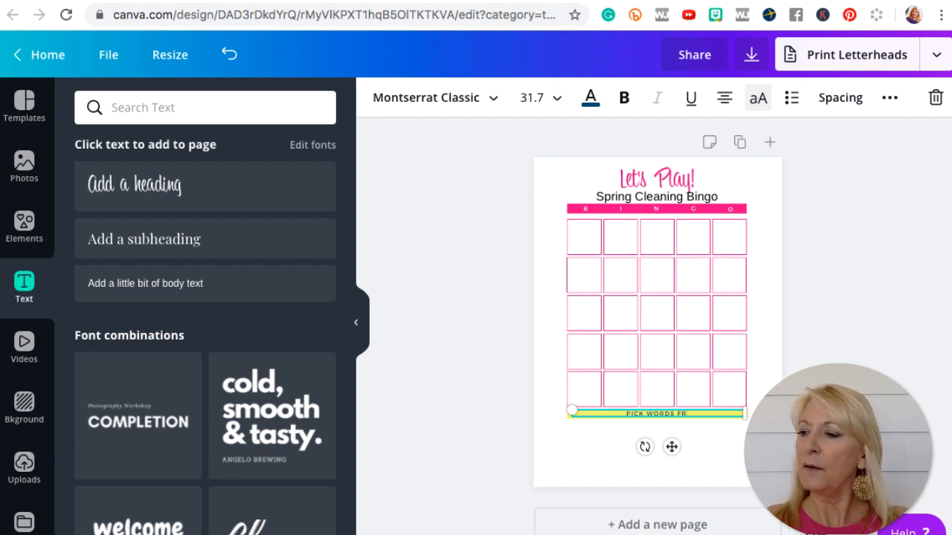
{"action": "type", "text": "LOW!"}
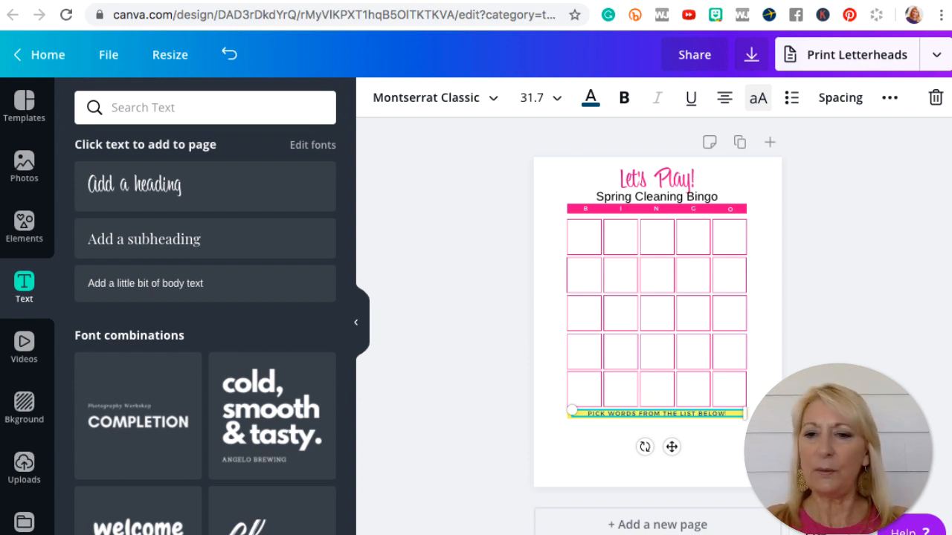
{"action": "type", "text": " TO W"}
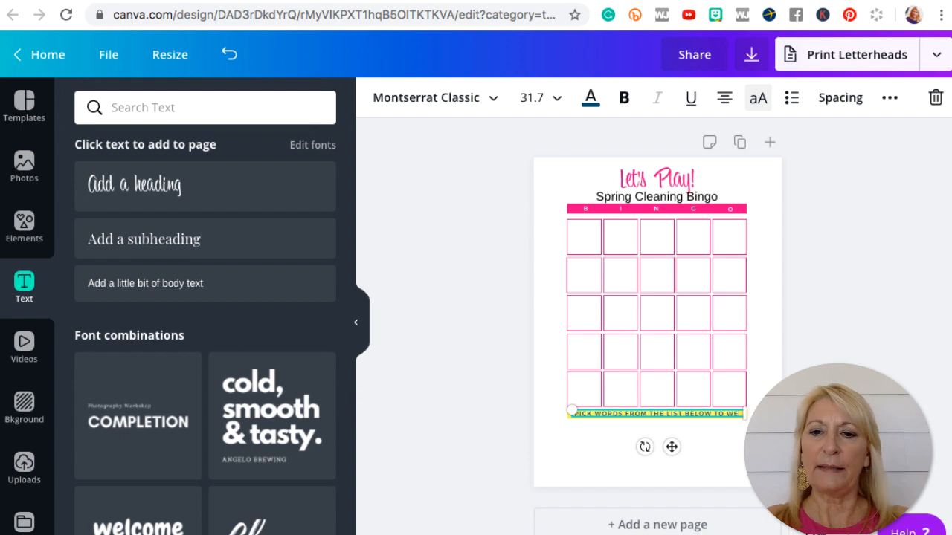
{"action": "type", "text": "RITE IN EACH BOX"}
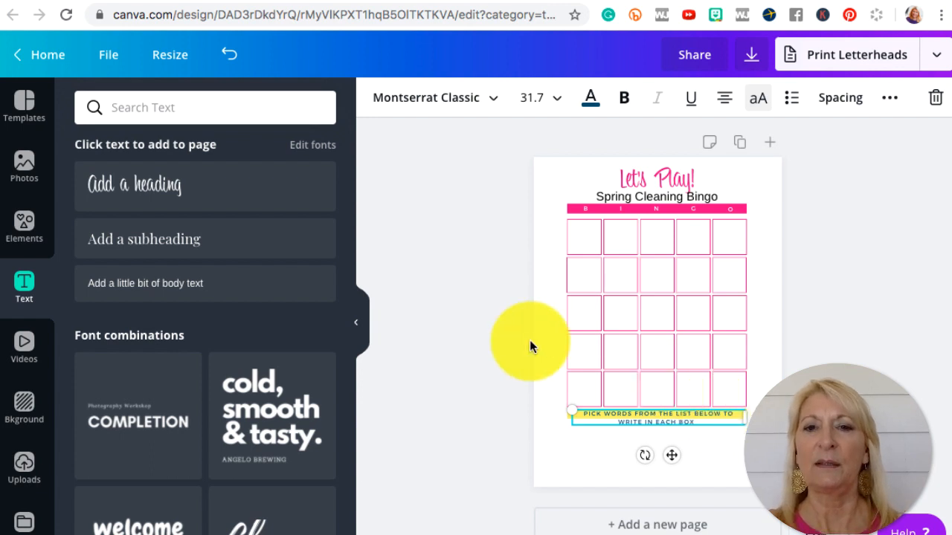
Reduce the font size of the instruction text in the yellow bar to 21 so it fits on one line
{"action": "left_click", "coordinate": [548, 101]}
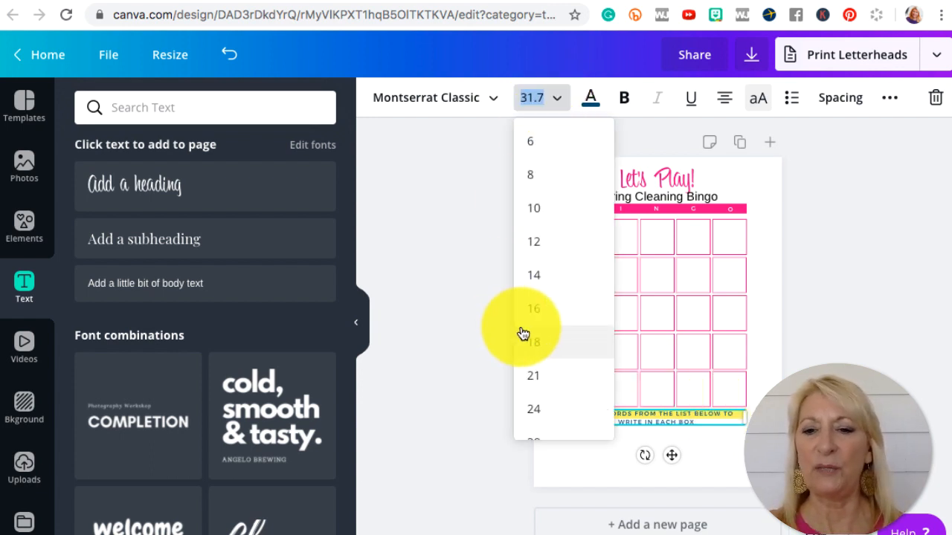
{"action": "scroll", "coordinate": [537, 407], "scroll_direction": "down", "scroll_amount": 2}
{"action": "left_click", "coordinate": [531, 395]}
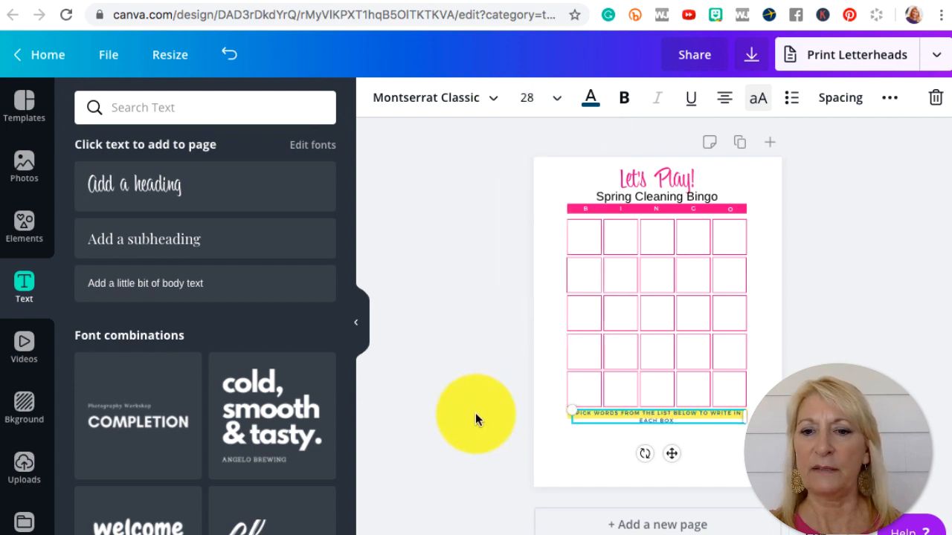
{"action": "left_click", "coordinate": [550, 105]}
{"action": "left_click", "coordinate": [548, 243]}
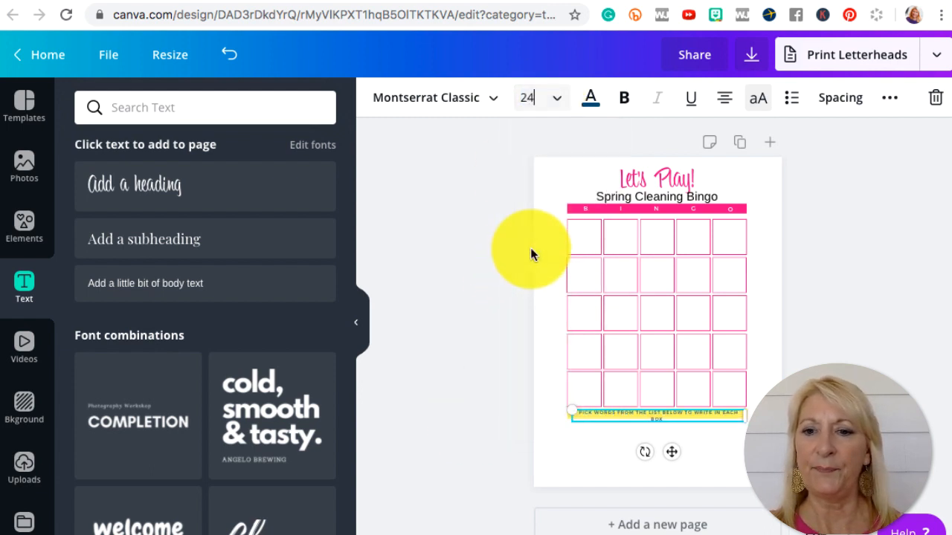
{"action": "left_click", "coordinate": [548, 96]}
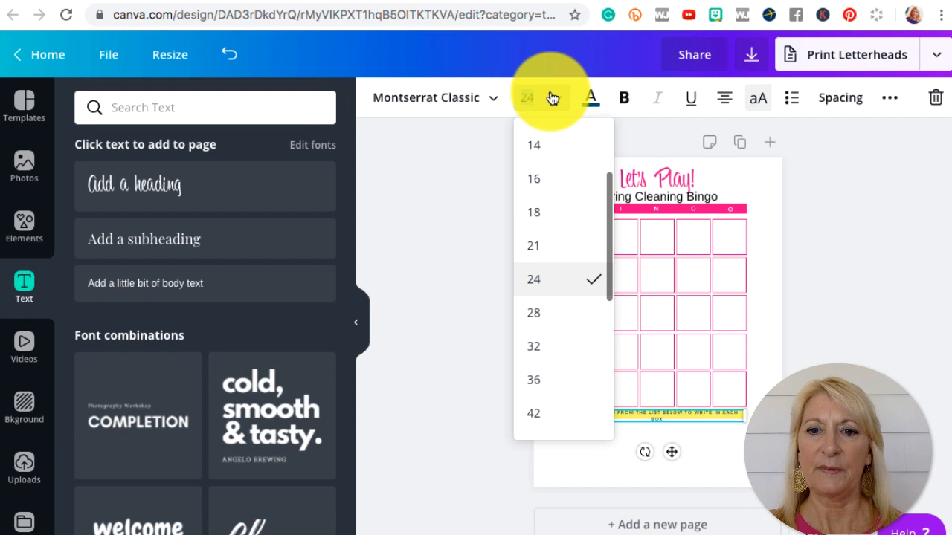
{"action": "left_click", "coordinate": [528, 246]}
{"action": "left_click", "coordinate": [461, 334]}
Recolour the yellow bar behind the instruction text to the bright pink of the primary brand palette
{"action": "left_click", "coordinate": [571, 414]}
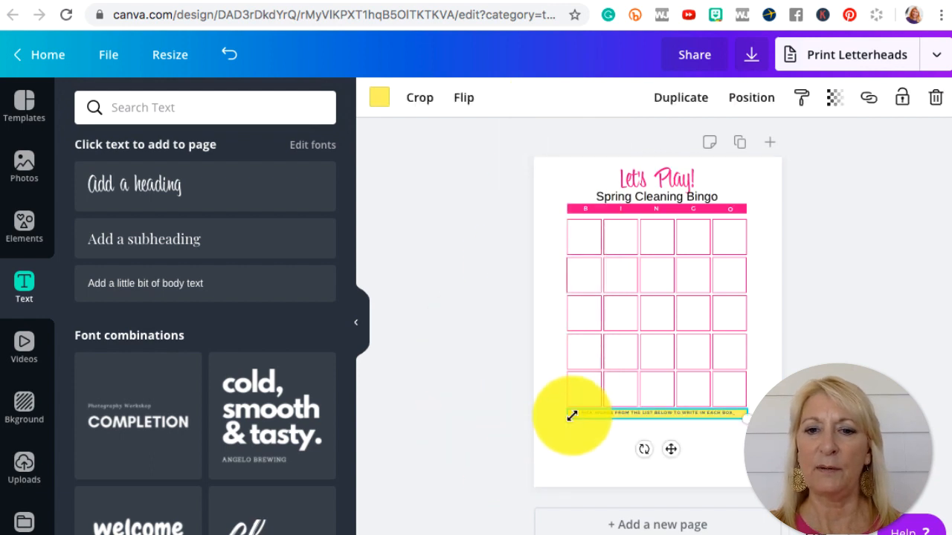
{"action": "left_click", "coordinate": [379, 99]}
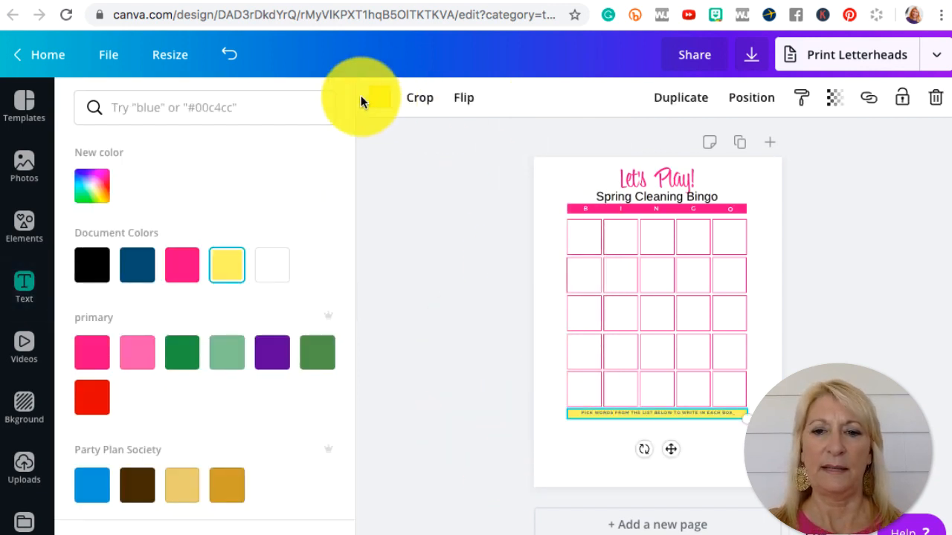
{"action": "left_click", "coordinate": [92, 354]}
{"action": "left_click", "coordinate": [442, 437]}
Change the instruction text in the pink bar below the grid to white
{"action": "left_click", "coordinate": [679, 412]}
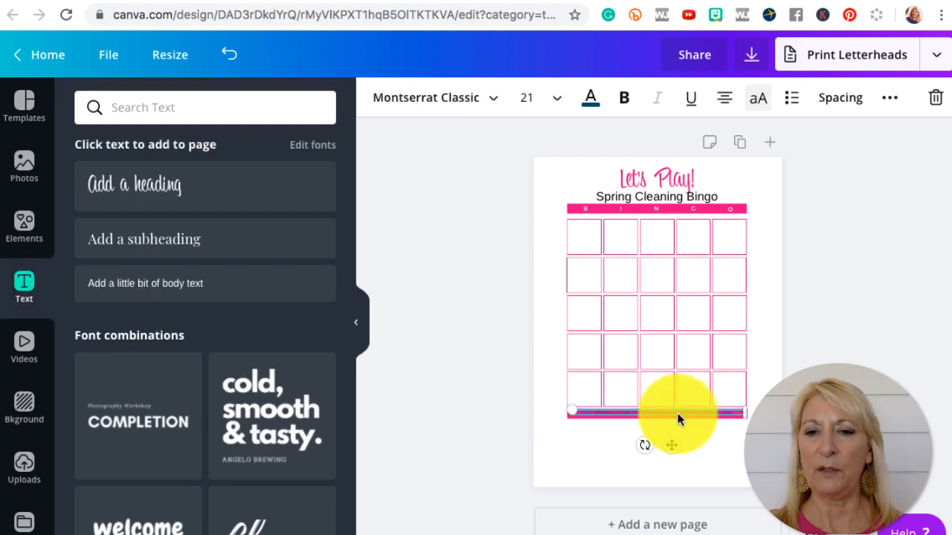
{"action": "left_click", "coordinate": [588, 99]}
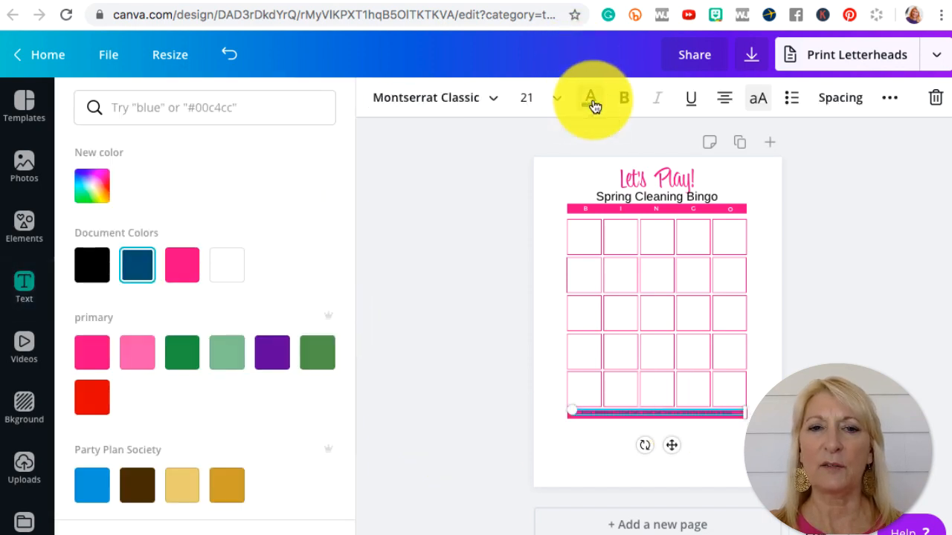
{"action": "left_click", "coordinate": [236, 266]}
{"action": "left_click", "coordinate": [435, 372]}
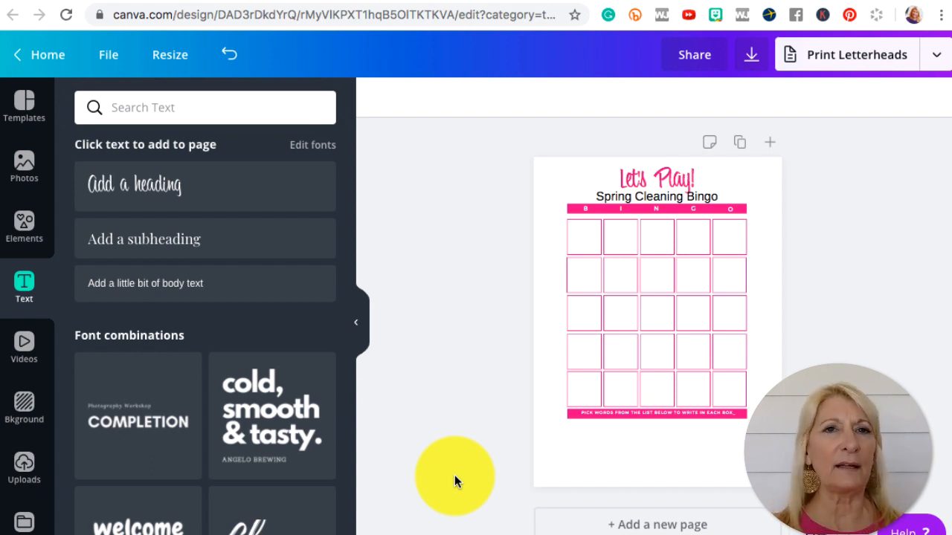
Add a subheading text box and place it below the pink instruction bar, near the left edge of the grid
{"action": "left_click", "coordinate": [152, 250]}
{"action": "left_click", "coordinate": [449, 399]}
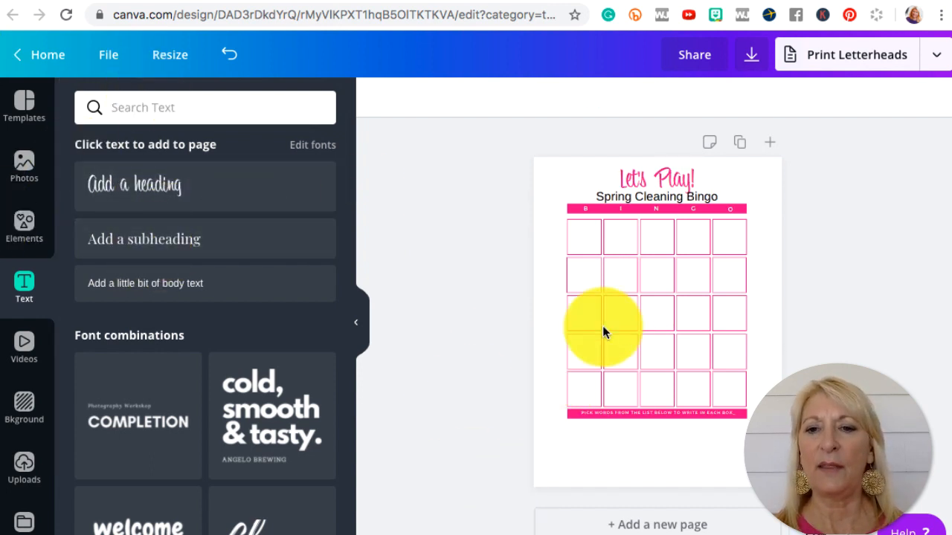
{"action": "left_click", "coordinate": [661, 325]}
{"action": "left_click_drag", "start_coordinate": [661, 325], "coordinate": [580, 434]}
Recolour the new subheading text black and nudge it up closer to the pink instruction bar
{"action": "left_click", "coordinate": [545, 99]}
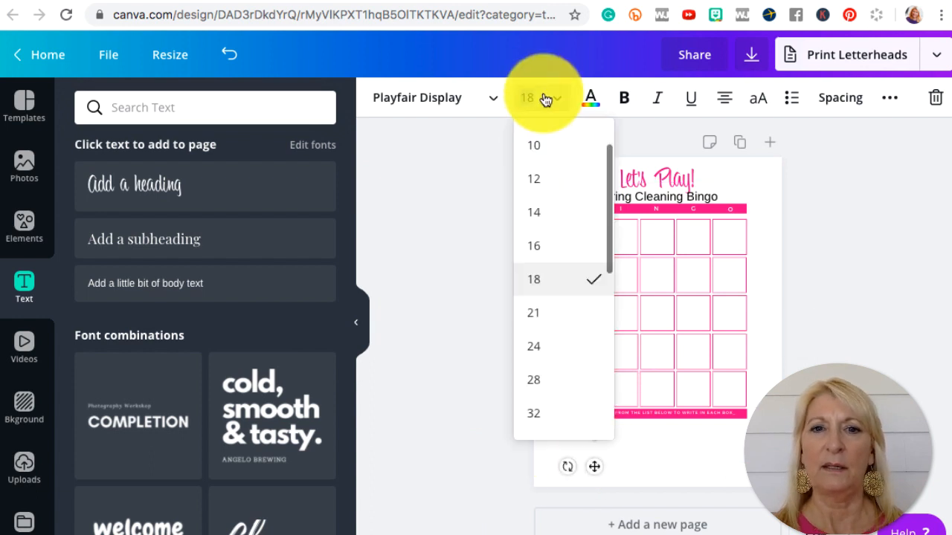
{"action": "left_click", "coordinate": [589, 102]}
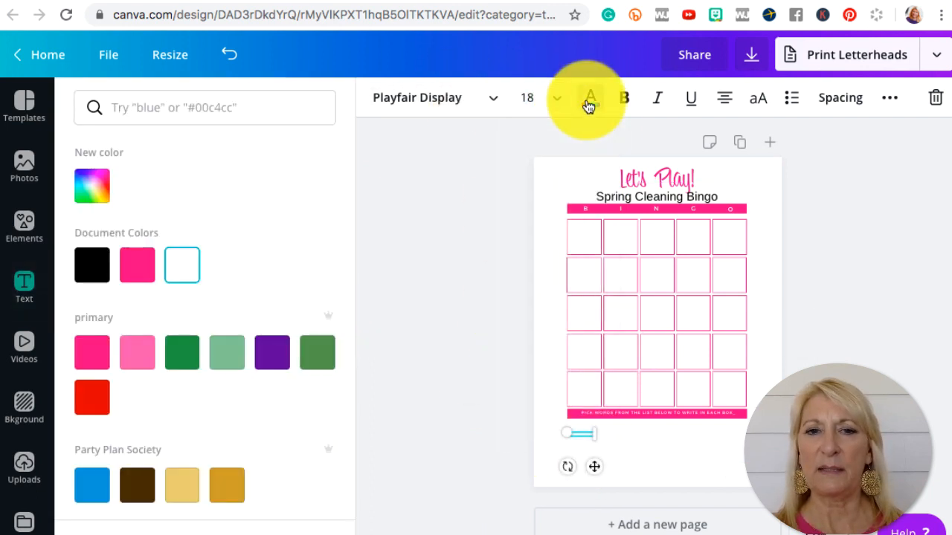
{"action": "scroll", "coordinate": [161, 379], "scroll_direction": "down", "scroll_amount": 5}
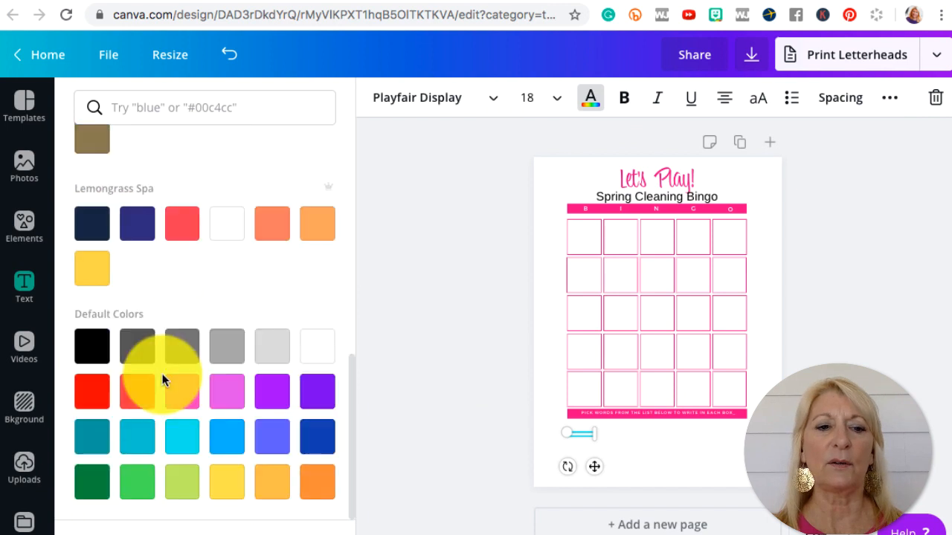
{"action": "left_click", "coordinate": [92, 346]}
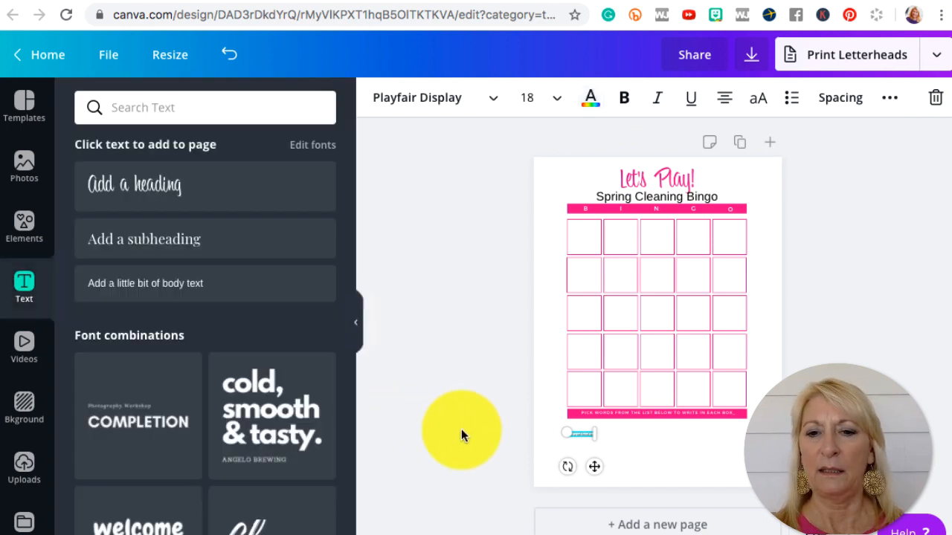
{"action": "mouse_move", "coordinate": [584, 437]}
{"action": "left_mouse_down"}
{"action": "mouse_move", "coordinate": [597, 431]}
{"action": "mouse_move", "coordinate": [587, 428]}
{"action": "left_mouse_up"}
{"action": "left_click", "coordinate": [424, 469]}
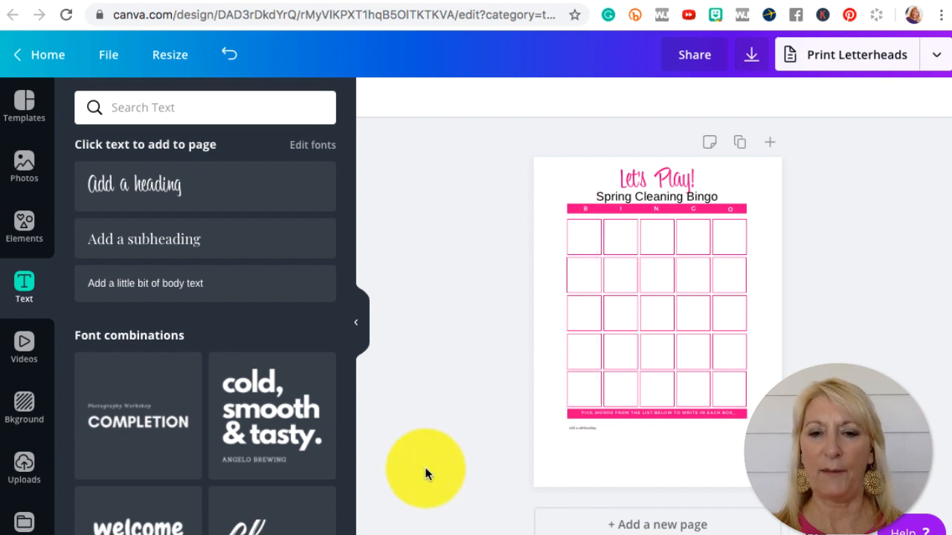
Set the font size of the new subheading text below the instruction bar to 24
{"action": "left_click", "coordinate": [588, 432]}
{"action": "left_click", "coordinate": [545, 98]}
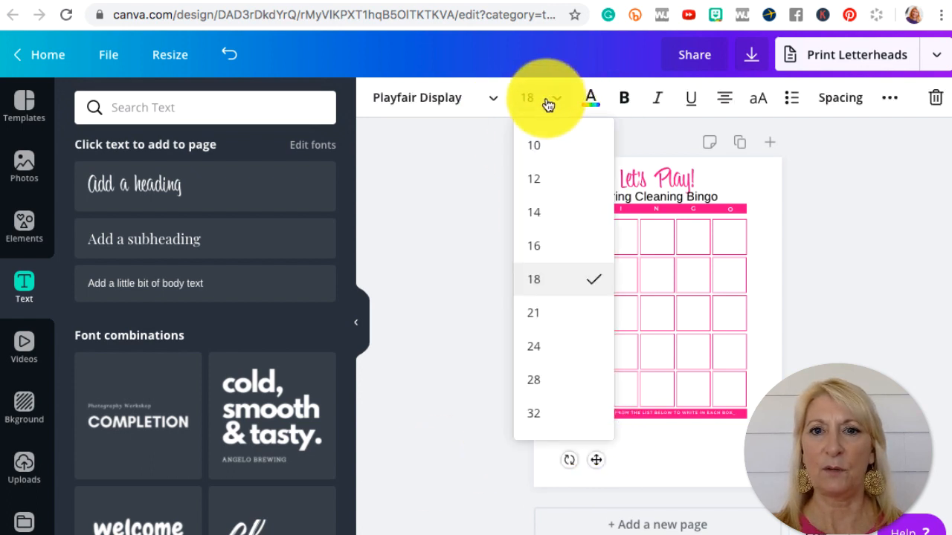
{"action": "left_click", "coordinate": [533, 345]}
{"action": "left_click", "coordinate": [468, 462]}
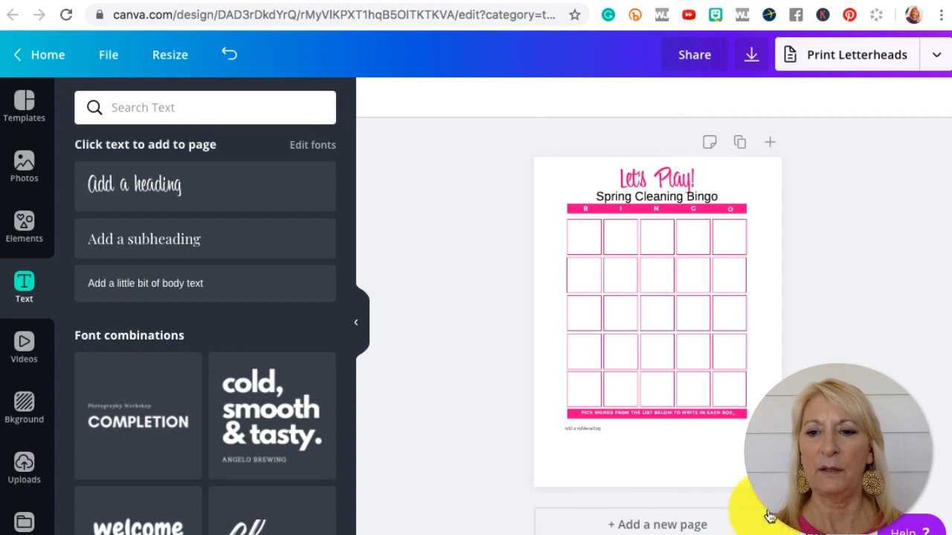
Zoom the page to 50% and change the font of the "Add a subheading" text to Arimo
{"action": "left_click", "coordinate": [812, 525]}
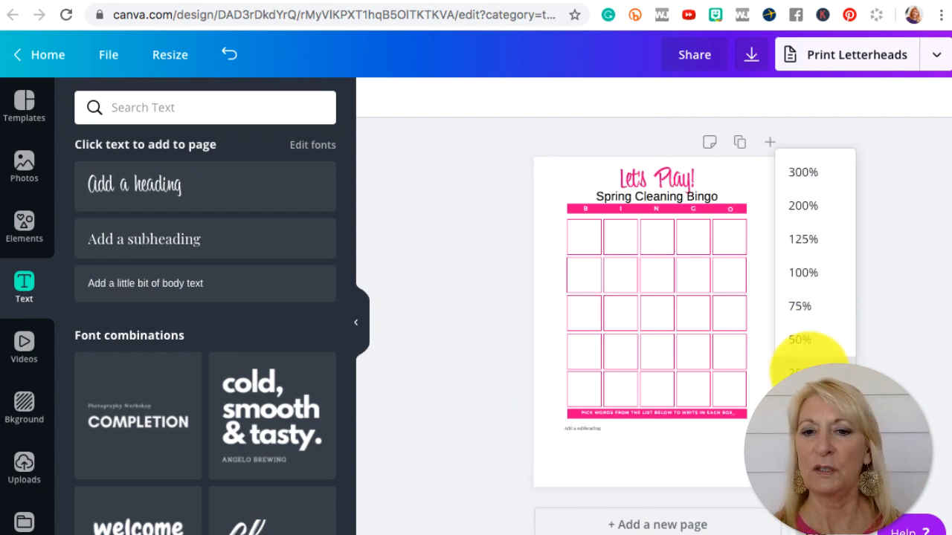
{"action": "left_click", "coordinate": [799, 339]}
{"action": "scroll", "coordinate": [732, 448], "scroll_direction": "up", "scroll_amount": 3}
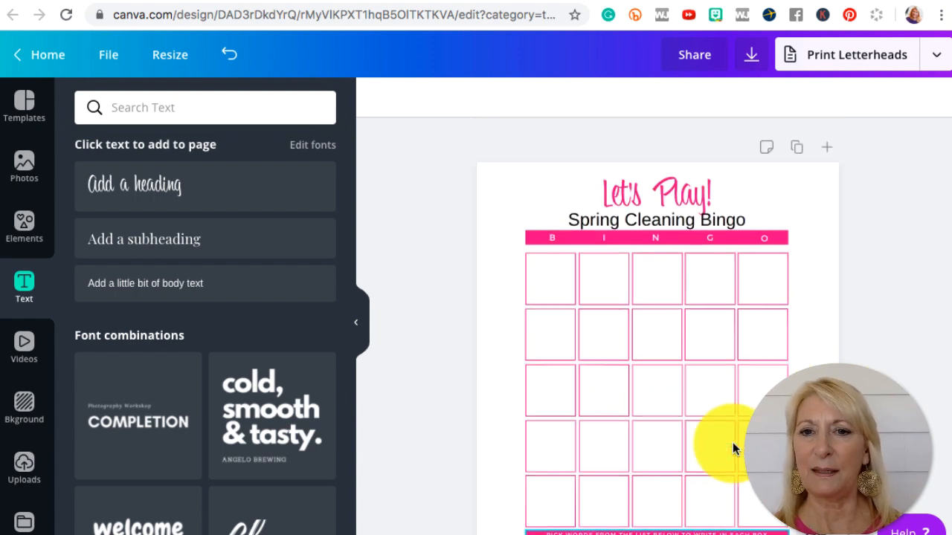
{"action": "scroll", "coordinate": [732, 448], "scroll_direction": "down", "scroll_amount": 3}
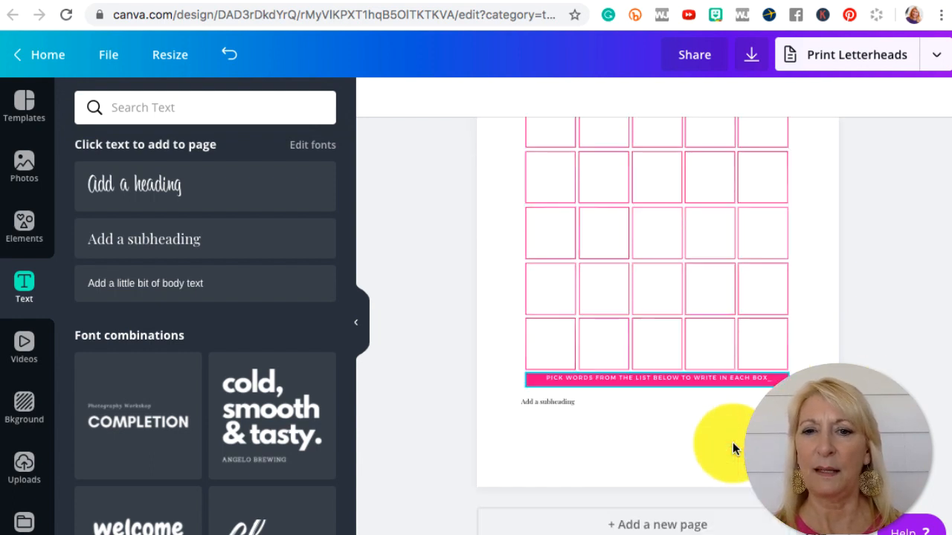
{"action": "left_click", "coordinate": [548, 404]}
{"action": "left_click", "coordinate": [548, 402]}
{"action": "left_click", "coordinate": [430, 101]}
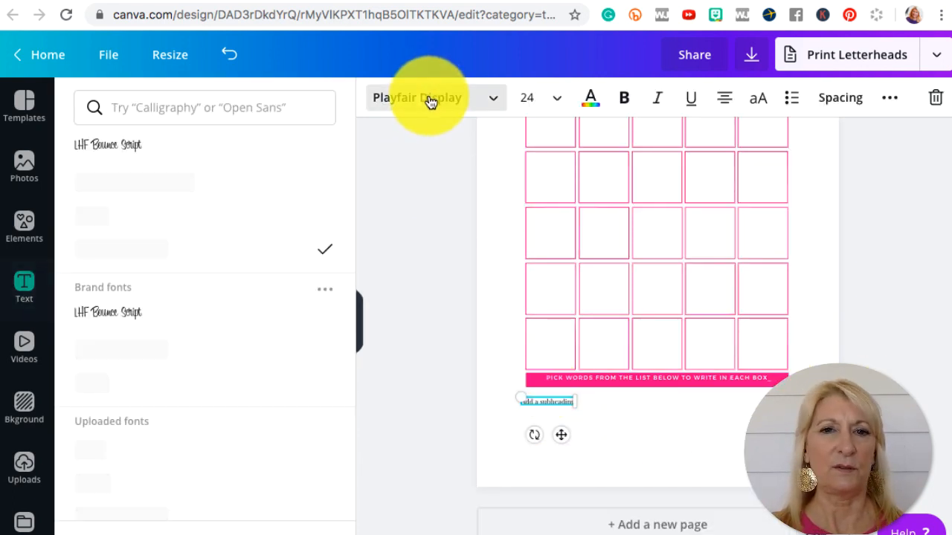
{"action": "left_click", "coordinate": [83, 214]}
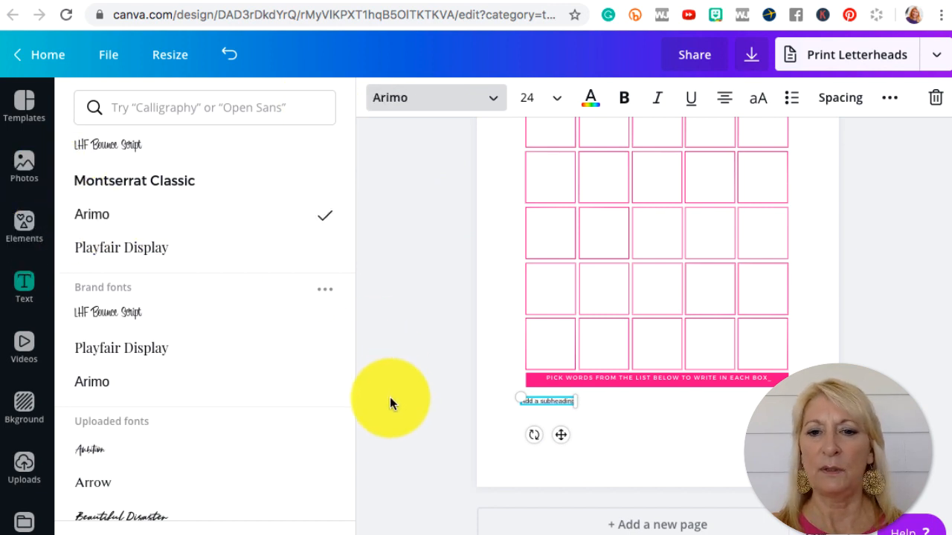
{"action": "left_click", "coordinate": [390, 397]}
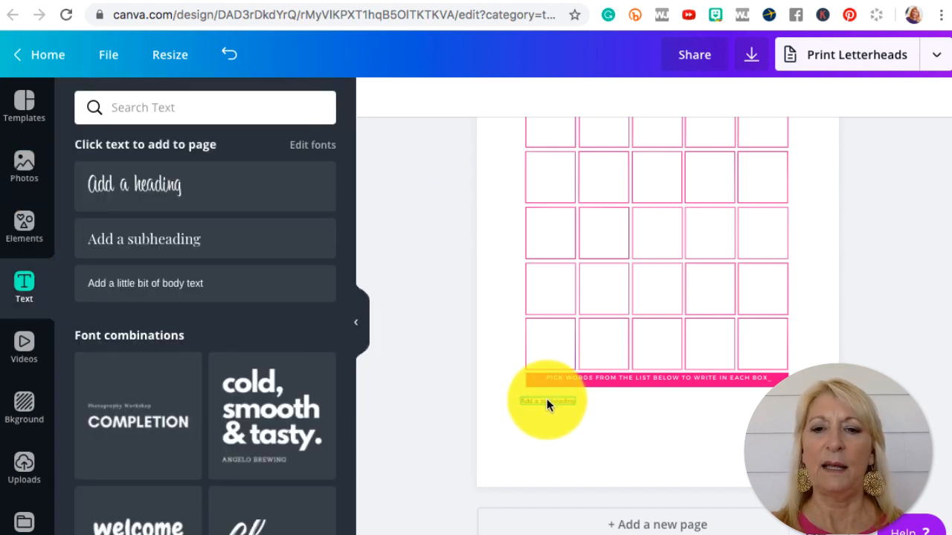
Replace the subheading text below the bar with a placeholder list of five lines, each reading "word"
{"action": "left_click_drag", "start_coordinate": [546, 403], "coordinate": [550, 402]}
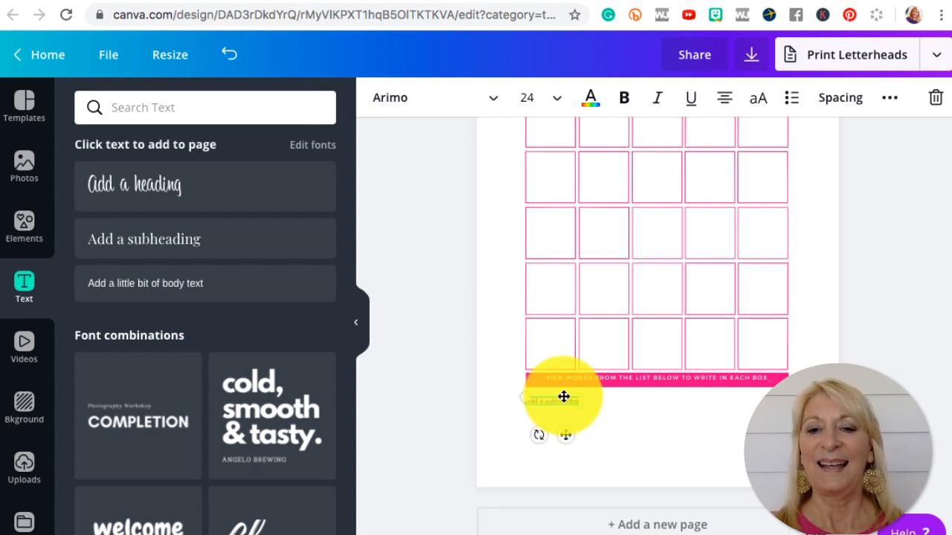
{"action": "left_click", "coordinate": [563, 400]}
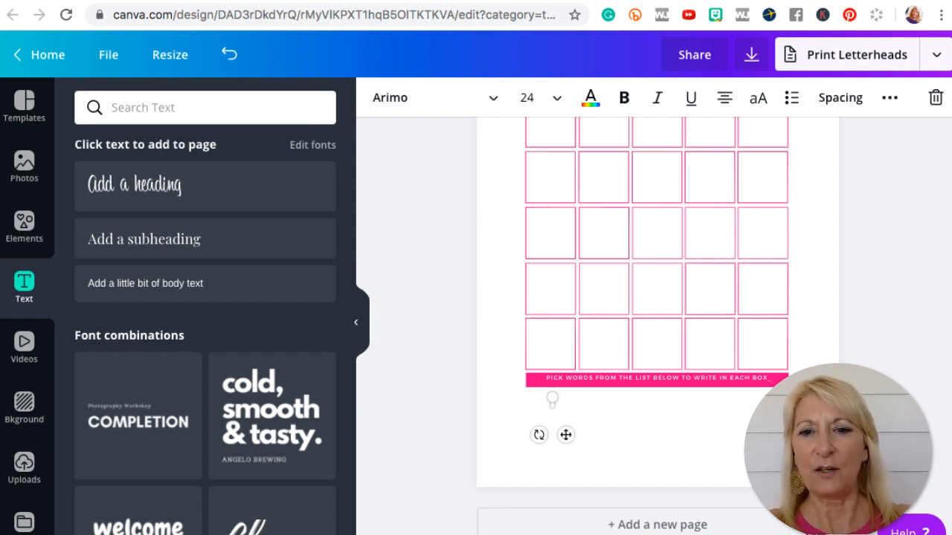
{"action": "key", "text": "Return"}
{"action": "type", "text": "w"}
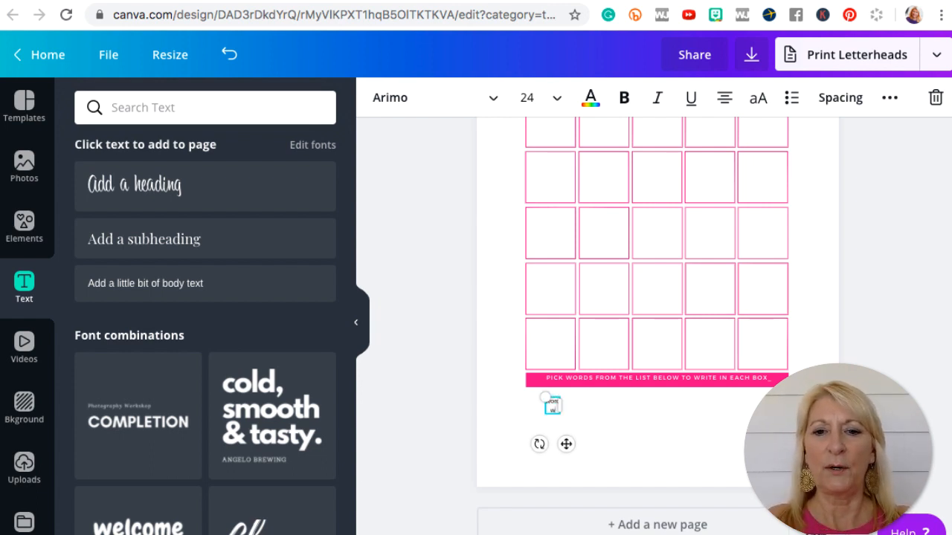
{"action": "type", "text": "ord"}
{"action": "key", "text": "Return"}
{"action": "type", "text": "word"}
{"action": "key", "text": "Return"}
{"action": "type", "text": "w"}
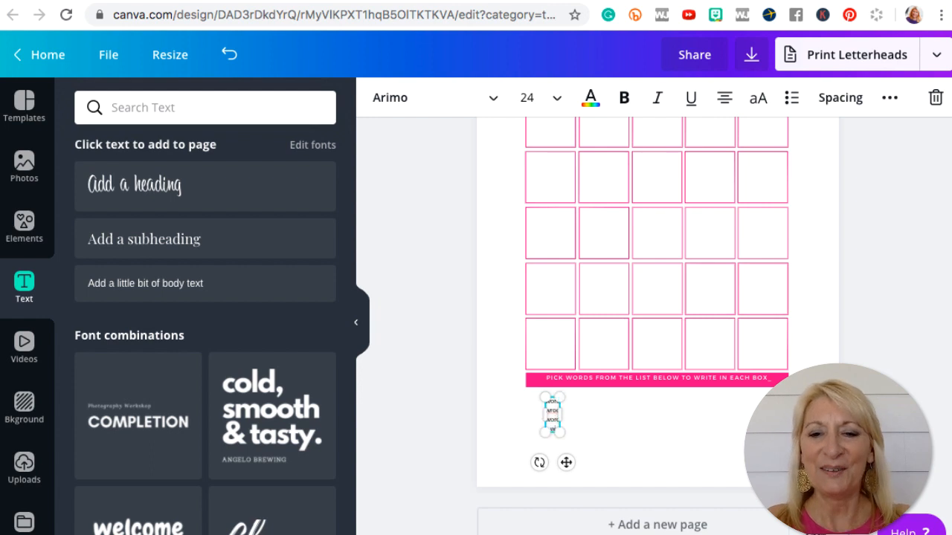
{"action": "key", "text": "BackSpace"}
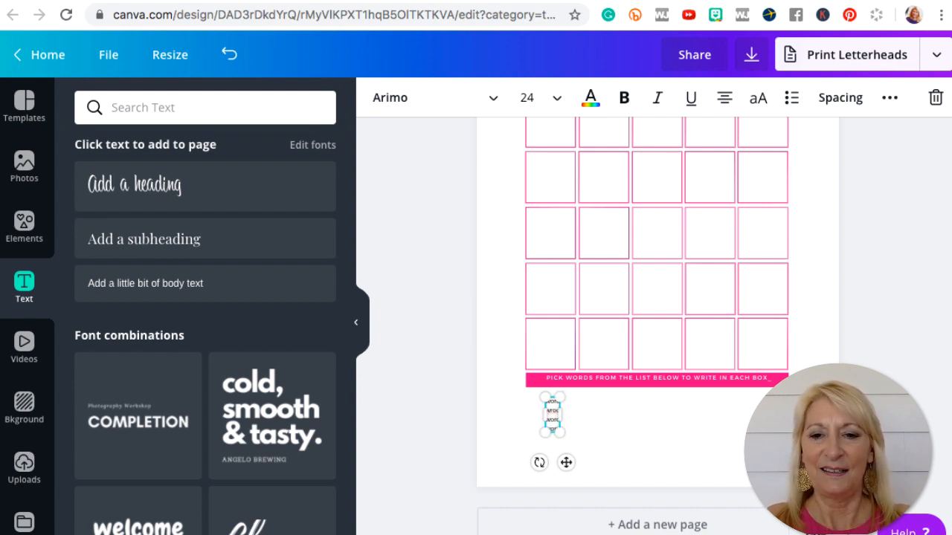
{"action": "key", "text": "Return"}
{"action": "type", "text": "w"}
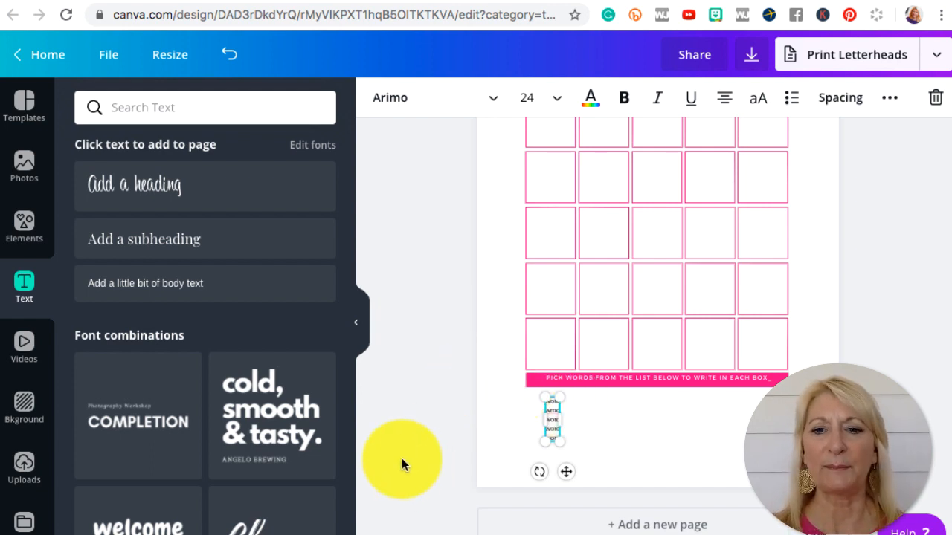
{"action": "left_click", "coordinate": [402, 458]}
Line the word list up with the grid's left edge below the bar, with a wider text box and left-aligned text
{"action": "left_click", "coordinate": [552, 435]}
{"action": "left_click_drag", "start_coordinate": [552, 435], "coordinate": [531, 429]}
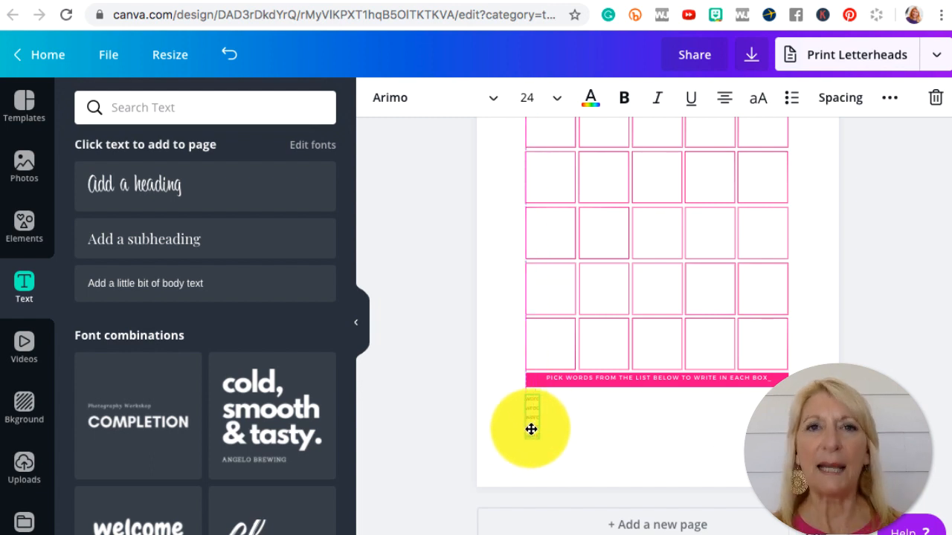
{"action": "left_click_drag", "start_coordinate": [531, 429], "coordinate": [558, 415]}
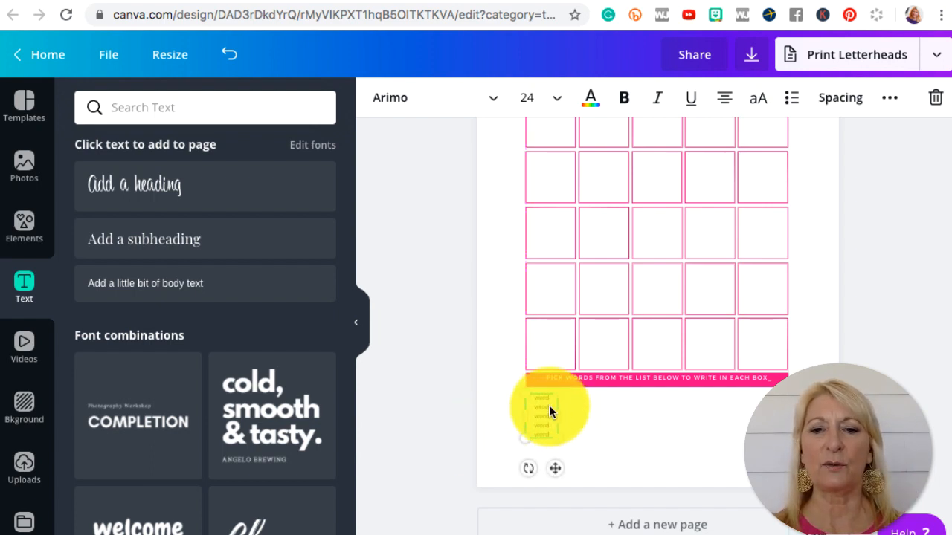
{"action": "left_click", "coordinate": [723, 99]}
{"action": "left_click", "coordinate": [439, 454]}
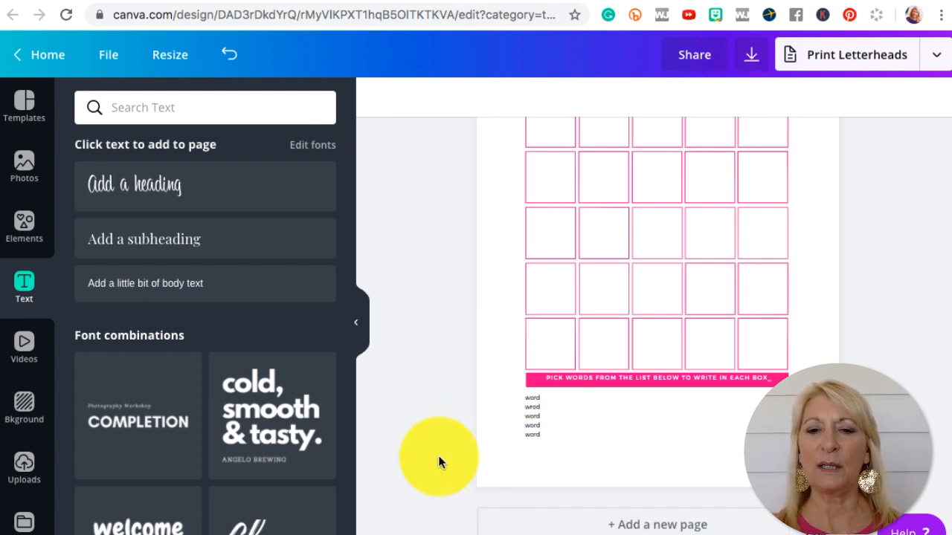
Duplicate the left-aligned word list below the instruction bar
{"action": "left_click", "coordinate": [531, 431]}
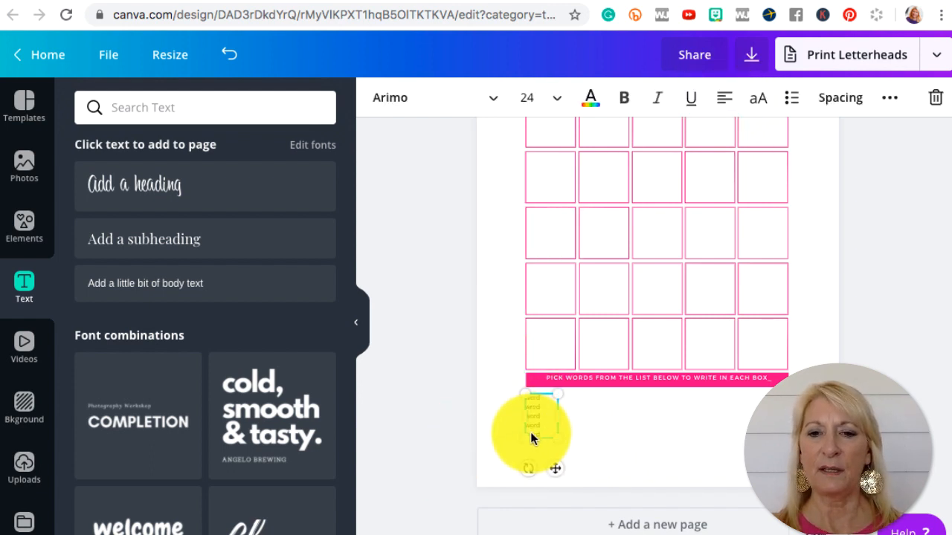
{"action": "left_click", "coordinate": [892, 100]}
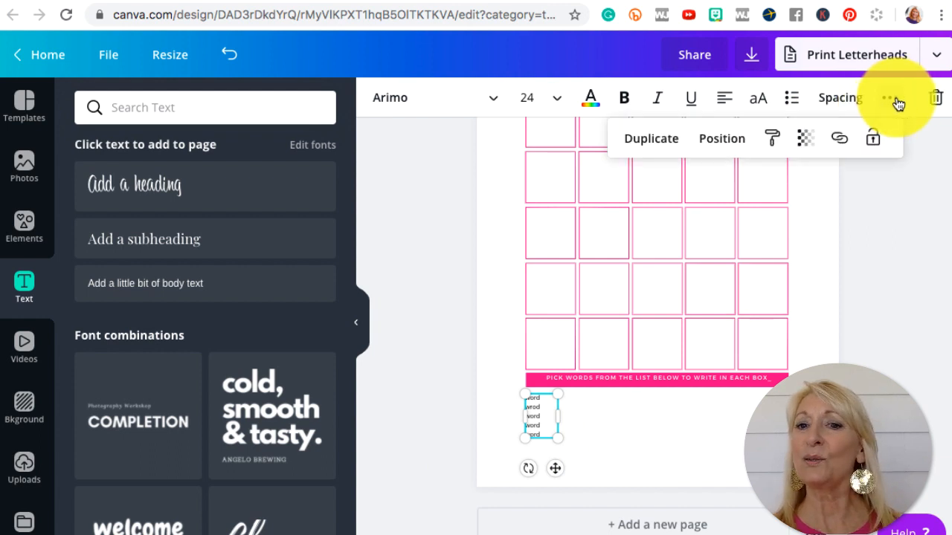
{"action": "left_click", "coordinate": [662, 142]}
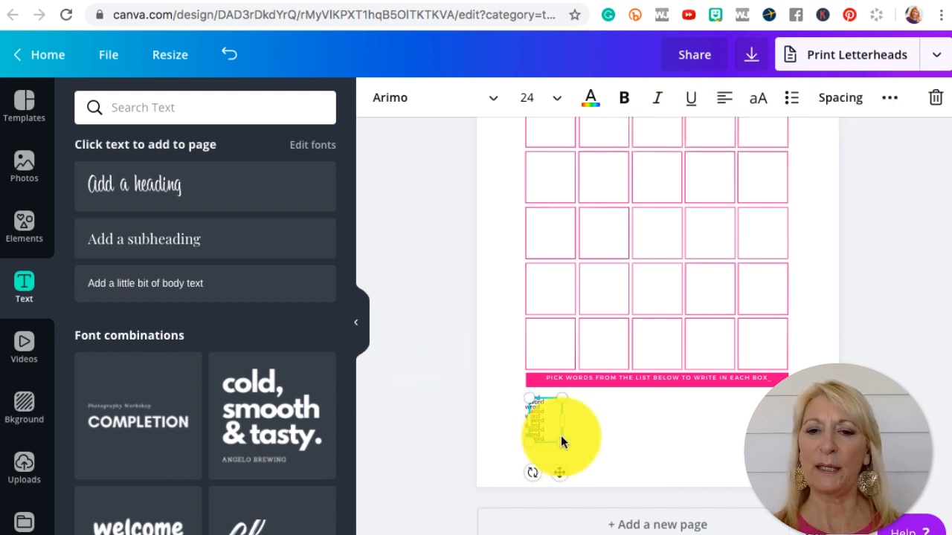
Place the duplicated word list under the grid's second column, level with the first list
{"action": "left_click_drag", "start_coordinate": [561, 436], "coordinate": [596, 423]}
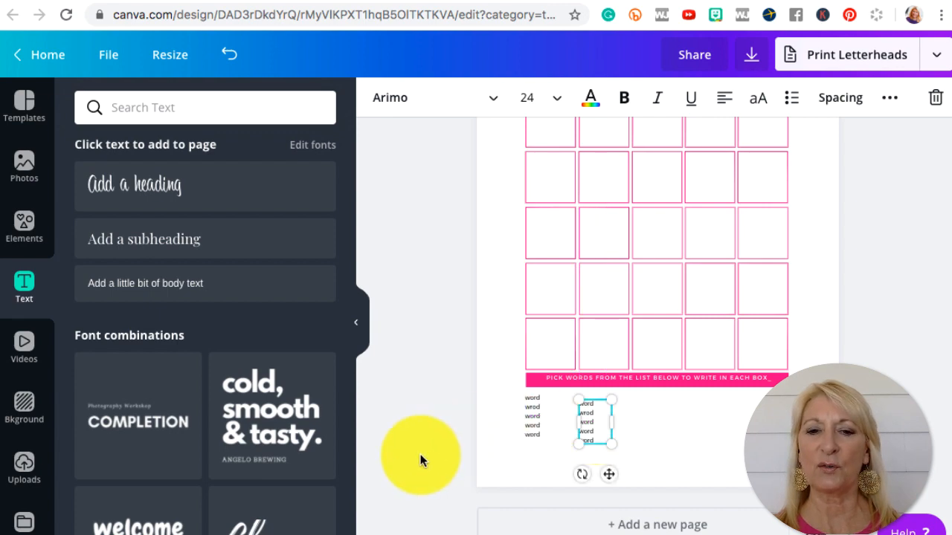
{"action": "left_click", "coordinate": [420, 462]}
{"action": "left_click", "coordinate": [588, 428]}
{"action": "left_click_drag", "start_coordinate": [591, 423], "coordinate": [588, 429]}
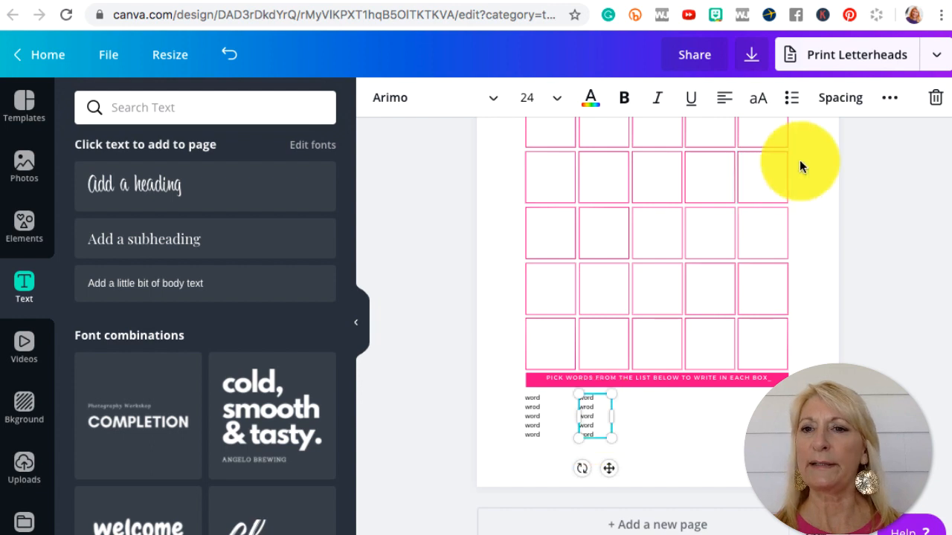
Duplicate the second word list and align the copy under the grid's third column
{"action": "left_click", "coordinate": [889, 97]}
{"action": "left_click", "coordinate": [649, 141]}
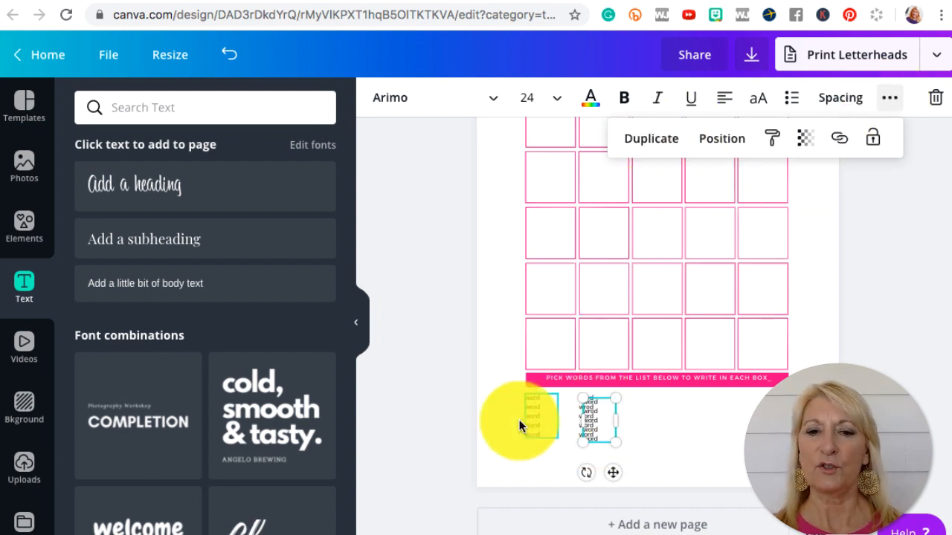
{"action": "left_click_drag", "start_coordinate": [584, 425], "coordinate": [633, 418]}
Duplicate the third word list and align the copy under the grid's fourth column
{"action": "left_click", "coordinate": [889, 98]}
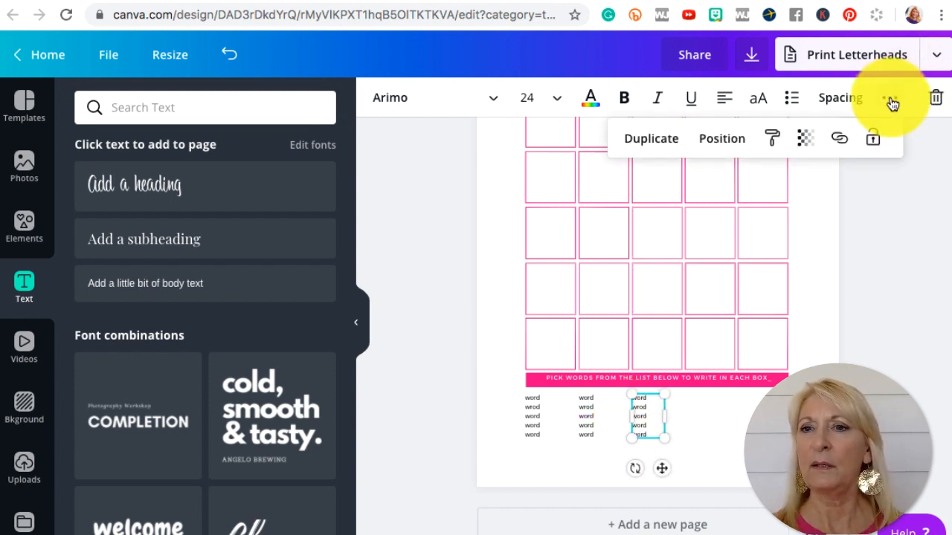
{"action": "left_click", "coordinate": [669, 142]}
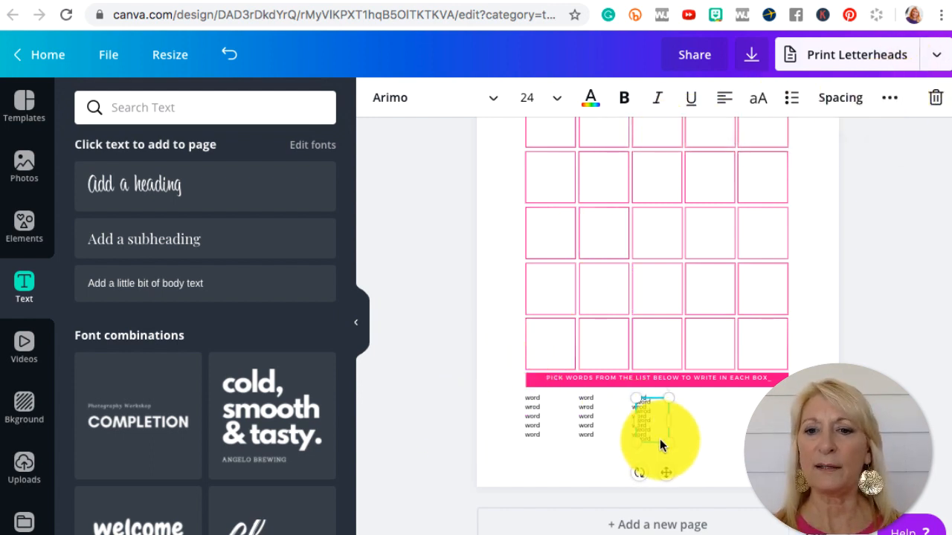
{"action": "left_click_drag", "start_coordinate": [643, 430], "coordinate": [694, 426]}
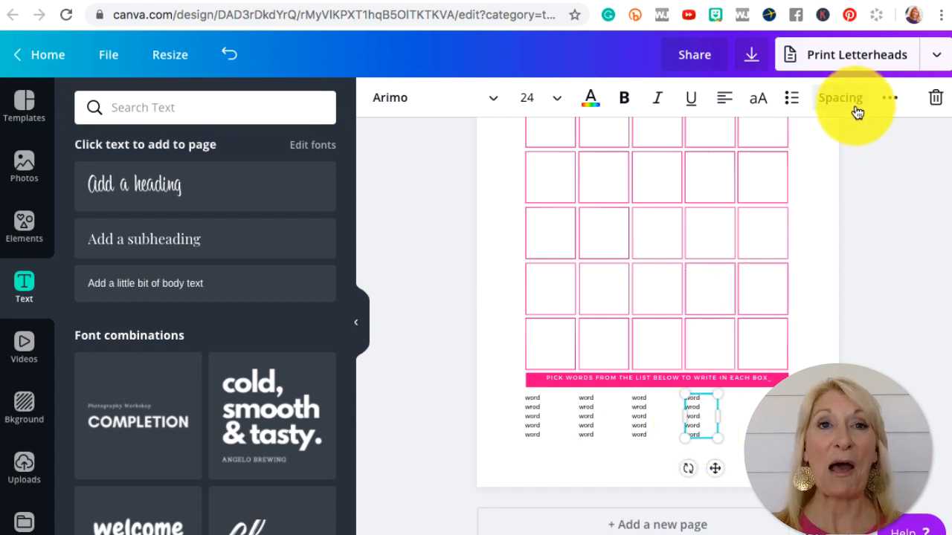
Duplicate the fourth word list, align the copy under the grid's fifth column, and deselect it
{"action": "left_click", "coordinate": [896, 110]}
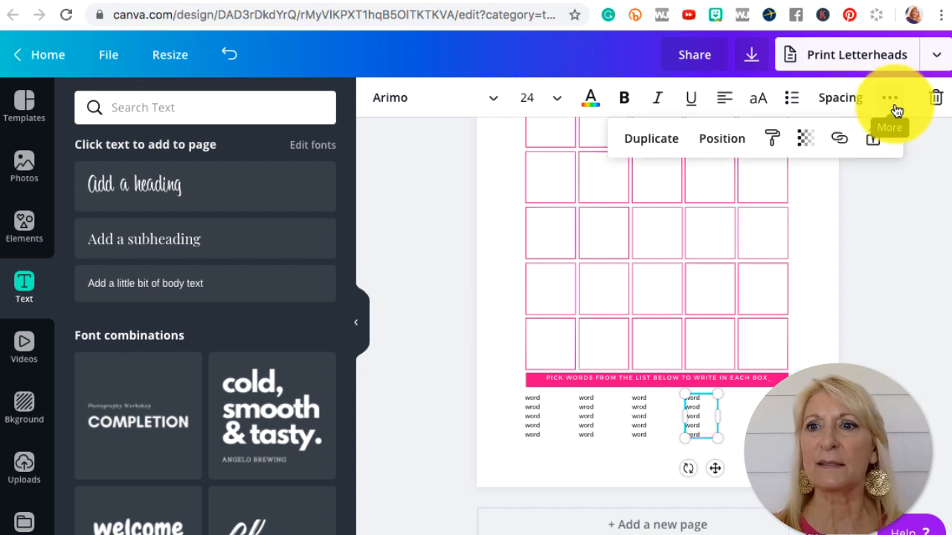
{"action": "left_click", "coordinate": [653, 142]}
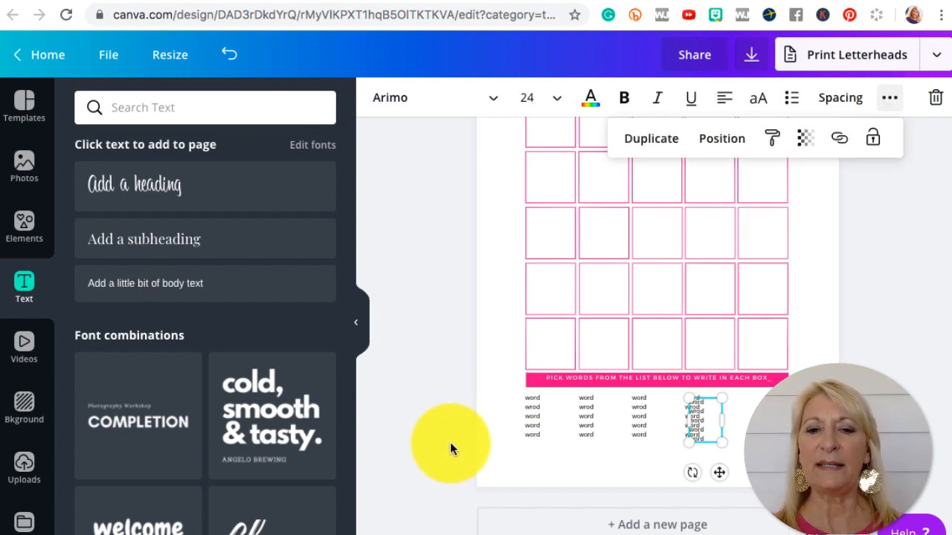
{"action": "left_click_drag", "start_coordinate": [699, 423], "coordinate": [748, 426]}
{"action": "left_click", "coordinate": [894, 352]}
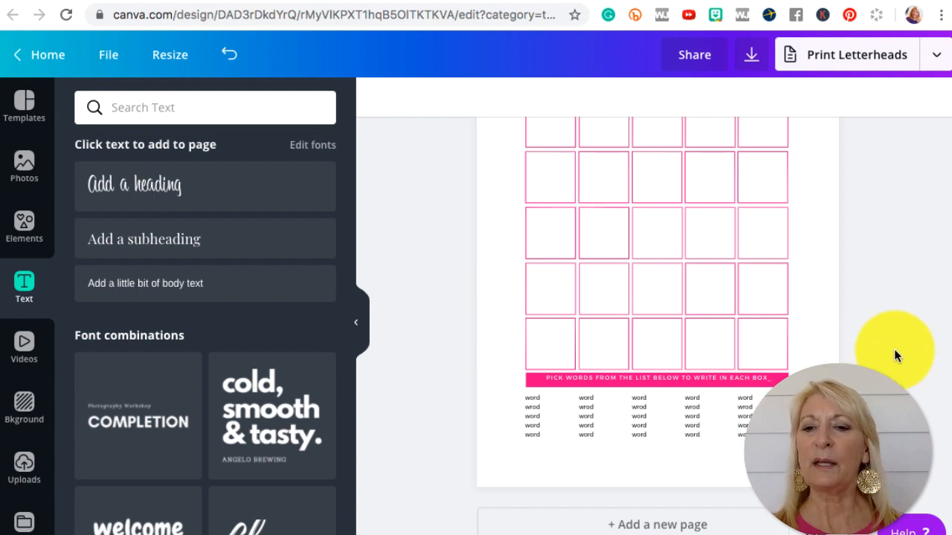
Check the card from the title down to the word lists and save the design
{"action": "scroll", "coordinate": [895, 352], "scroll_direction": "up", "scroll_amount": 1}
{"action": "scroll", "coordinate": [894, 349], "scroll_direction": "down", "scroll_amount": 1}
{"action": "scroll", "coordinate": [894, 349], "scroll_direction": "up", "scroll_amount": 3}
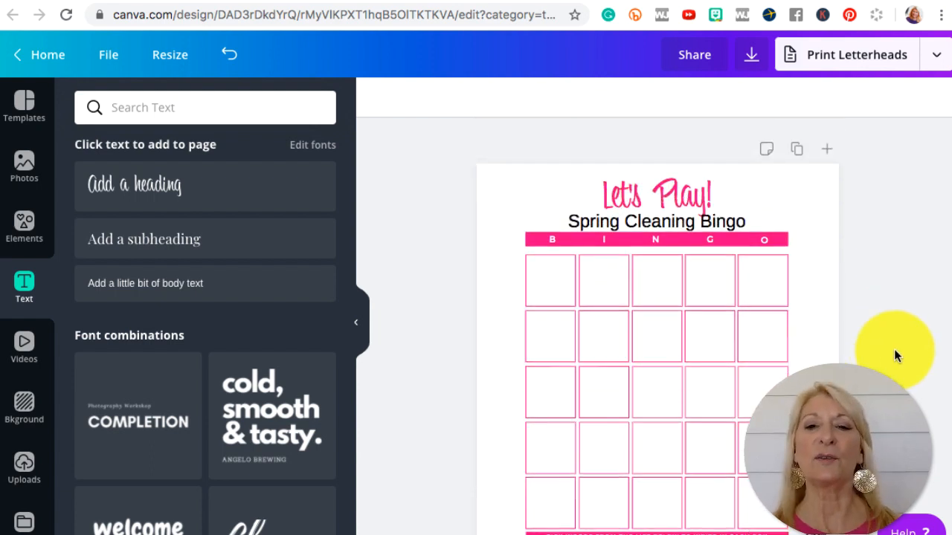
{"action": "scroll", "coordinate": [894, 349], "scroll_direction": "down", "scroll_amount": 1}
{"action": "scroll", "coordinate": [894, 349], "scroll_direction": "down", "scroll_amount": 1}
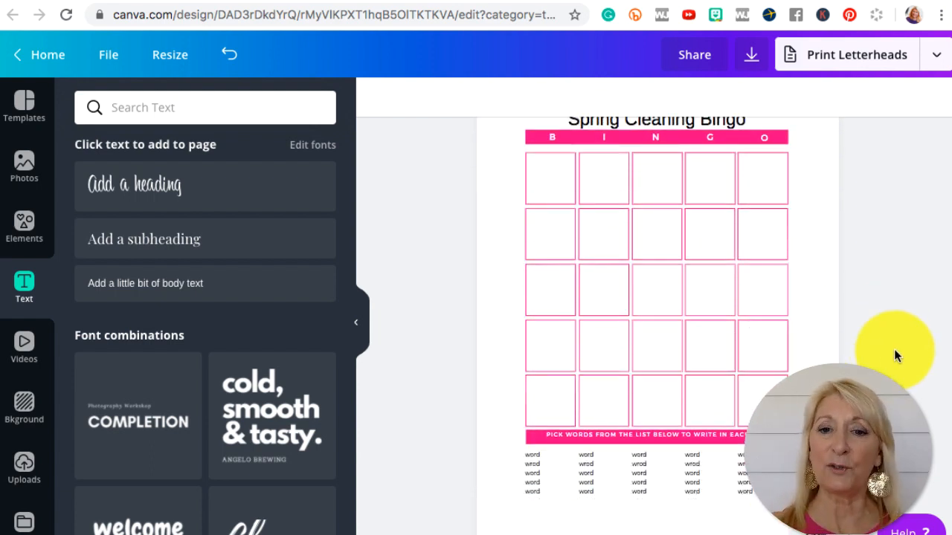
{"action": "left_click", "coordinate": [109, 57]}
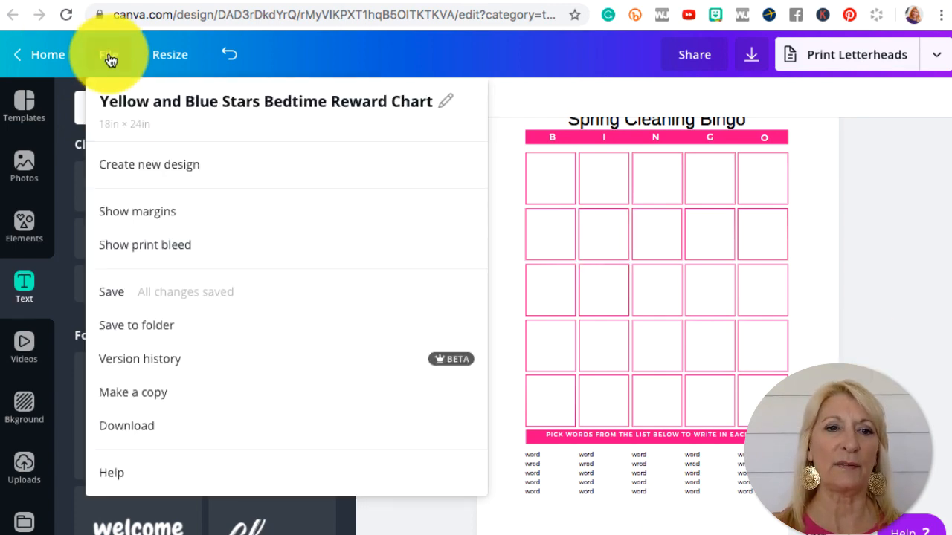
{"action": "left_click", "coordinate": [113, 296]}
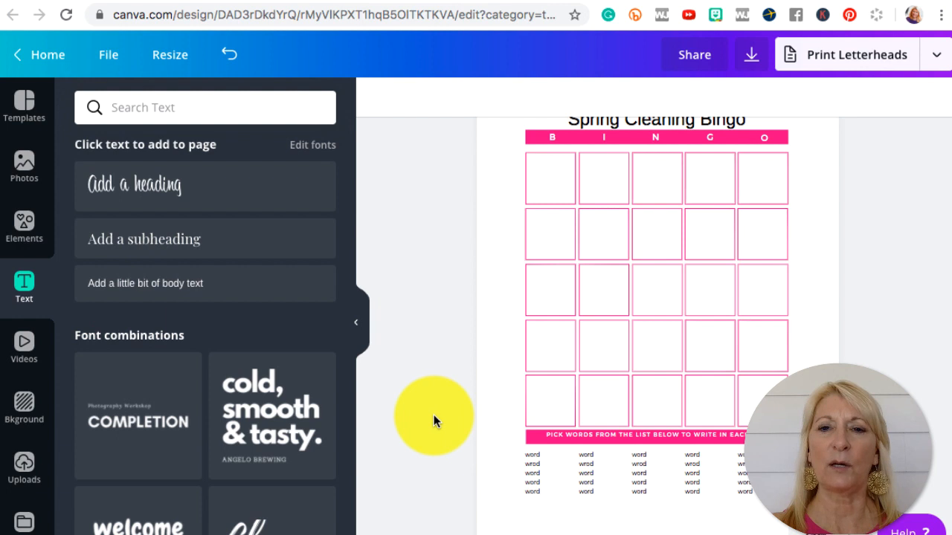
Rename the design as "Bingo Game Board Template"
{"action": "left_click", "coordinate": [107, 52]}
{"action": "left_click", "coordinate": [233, 103]}
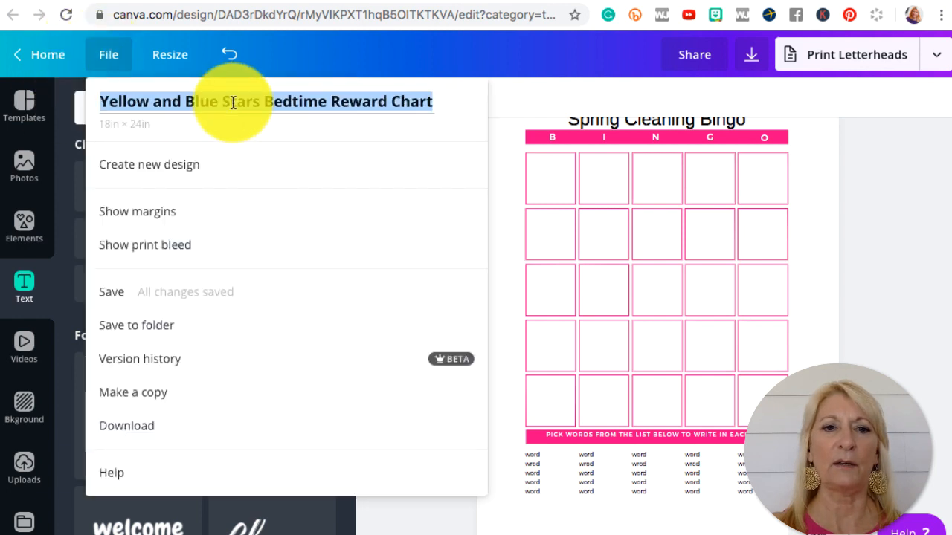
{"action": "key", "text": "BackSpace"}
{"action": "type", "text": "Bin"}
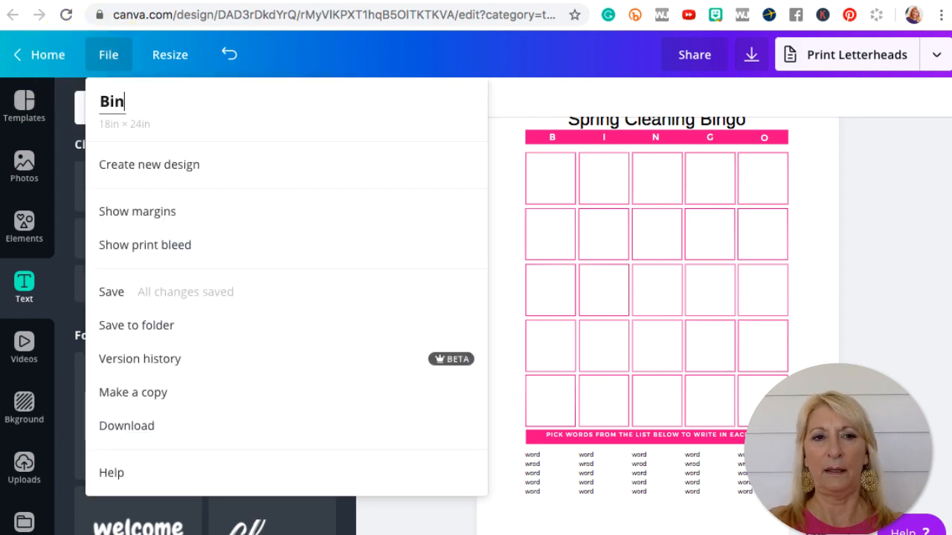
{"action": "type", "text": "go Game B"}
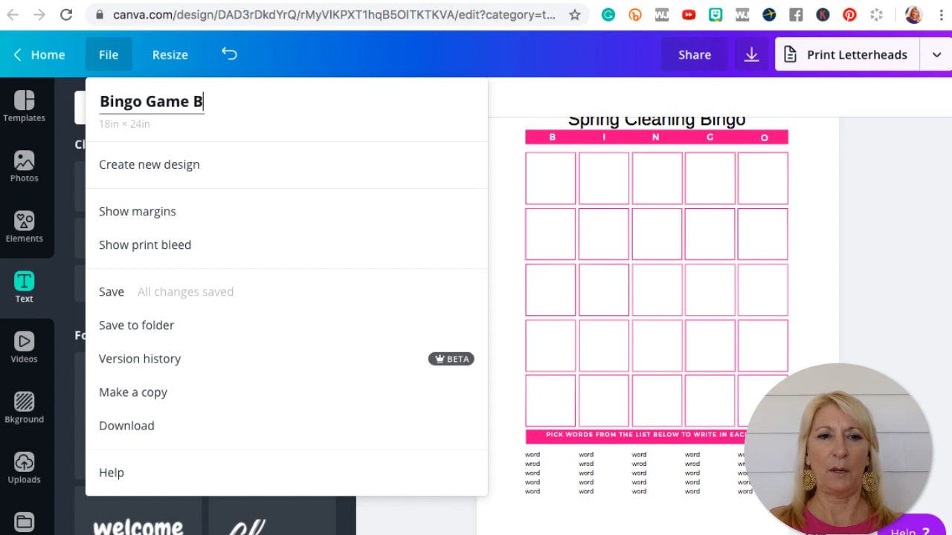
{"action": "type", "text": "oard Generic"}
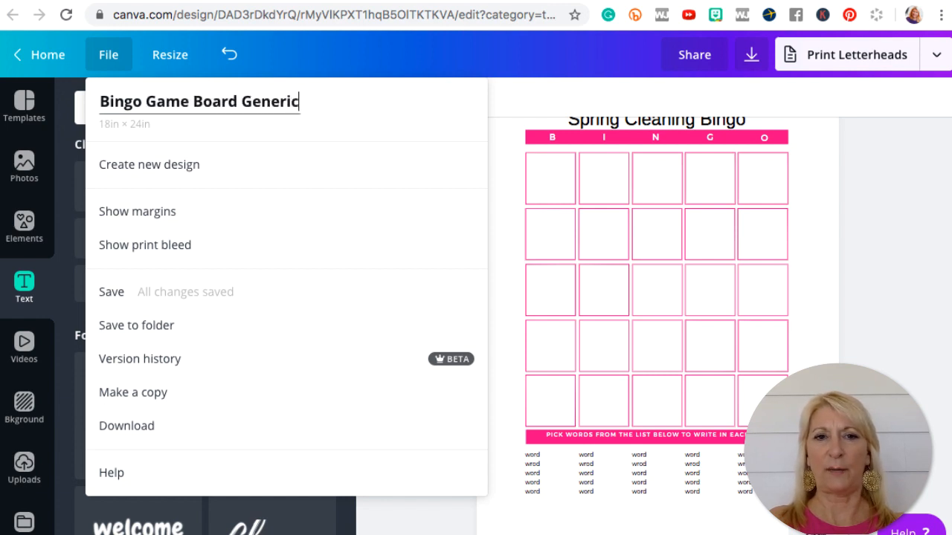
{"action": "key", "text": "BackSpace"}
{"action": "key", "text": "BackSpace"}
{"action": "key", "text": "BackSpace"}
{"action": "key", "text": "BackSpace"}
{"action": "key", "text": "BackSpace"}
{"action": "key", "text": "BackSpace"}
{"action": "key", "text": "BackSpace"}
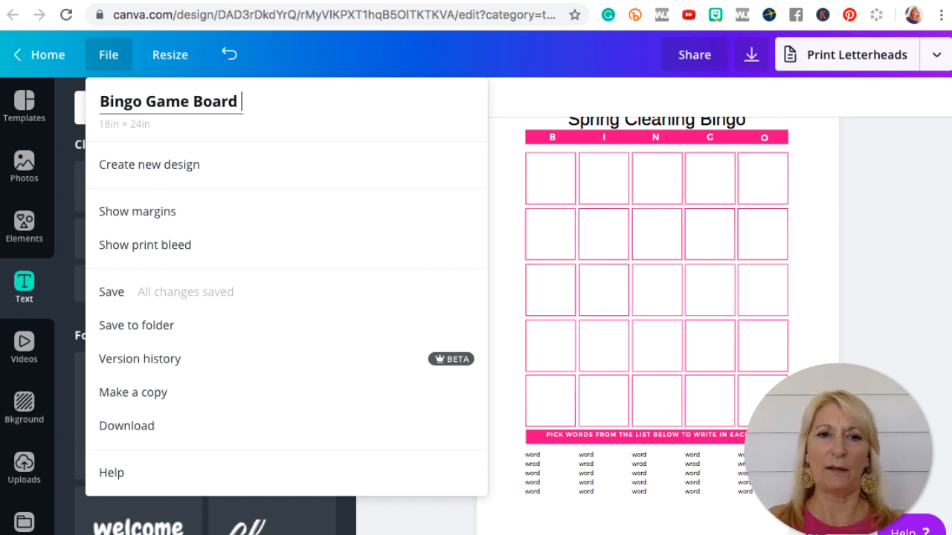
{"action": "type", "text": "Tempate"}
{"action": "key", "text": "BackSpace"}
{"action": "key", "text": "BackSpace"}
{"action": "key", "text": "BackSpace"}
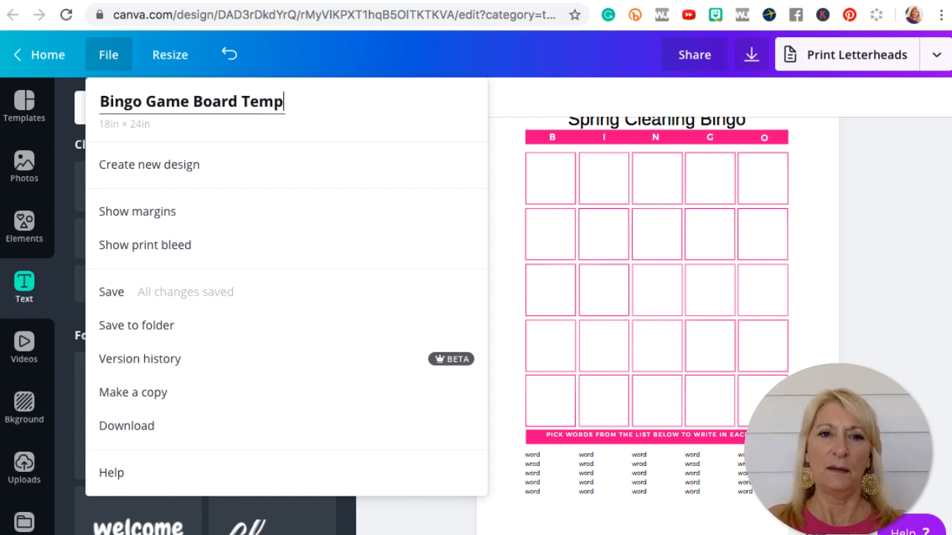
{"action": "type", "text": "late"}
{"action": "key", "text": "Return"}
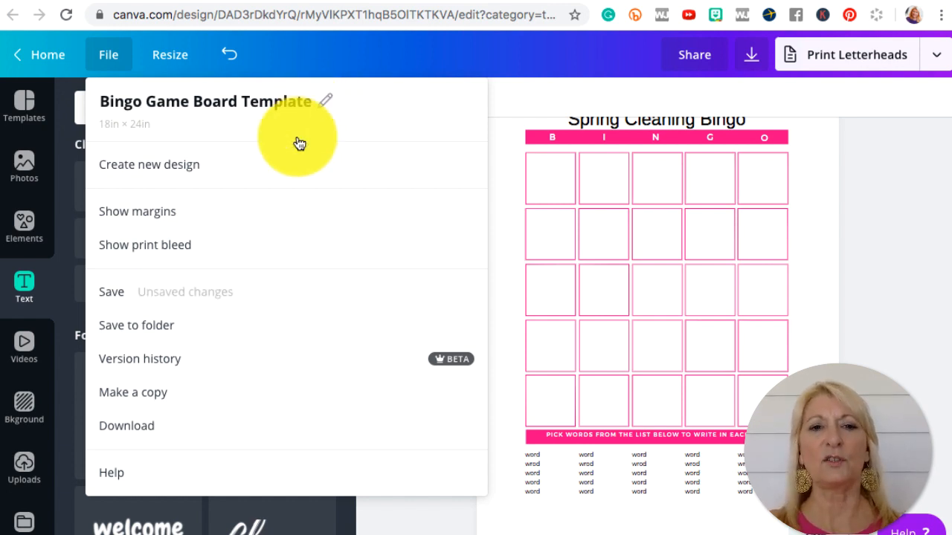
{"action": "left_click", "coordinate": [499, 240]}
Review the bingo card's layout from the "Let's Play!" title to the five word-list columns below the grid
{"action": "scroll", "coordinate": [455, 369], "scroll_direction": "down", "scroll_amount": 2}
{"action": "scroll", "coordinate": [455, 371], "scroll_direction": "up", "scroll_amount": 1}
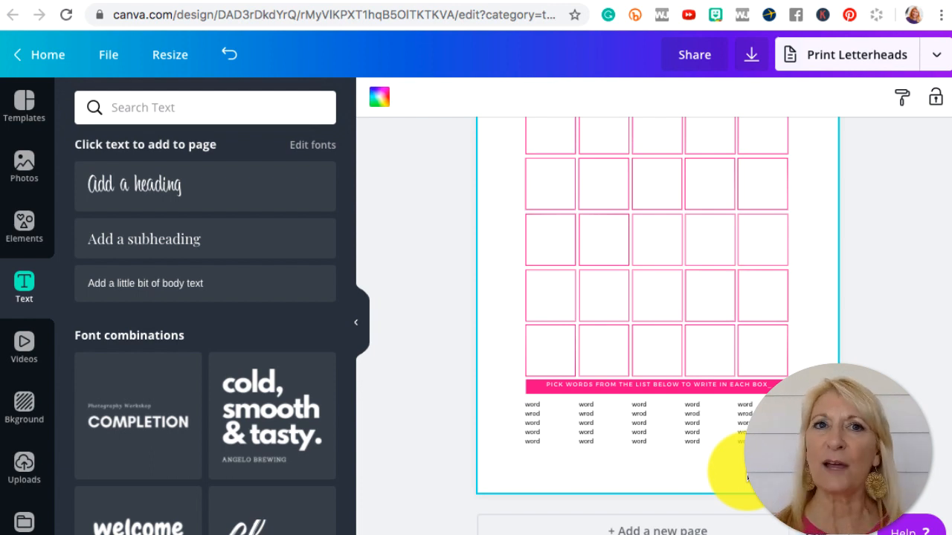
{"action": "scroll", "coordinate": [744, 476], "scroll_direction": "up", "scroll_amount": 5}
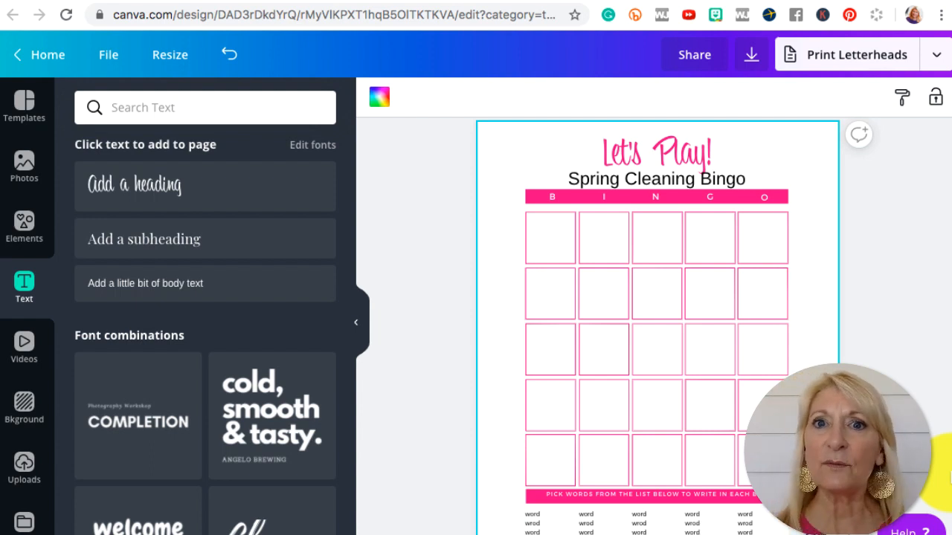
{"action": "scroll", "coordinate": [658, 327], "scroll_direction": "down", "scroll_amount": 2}
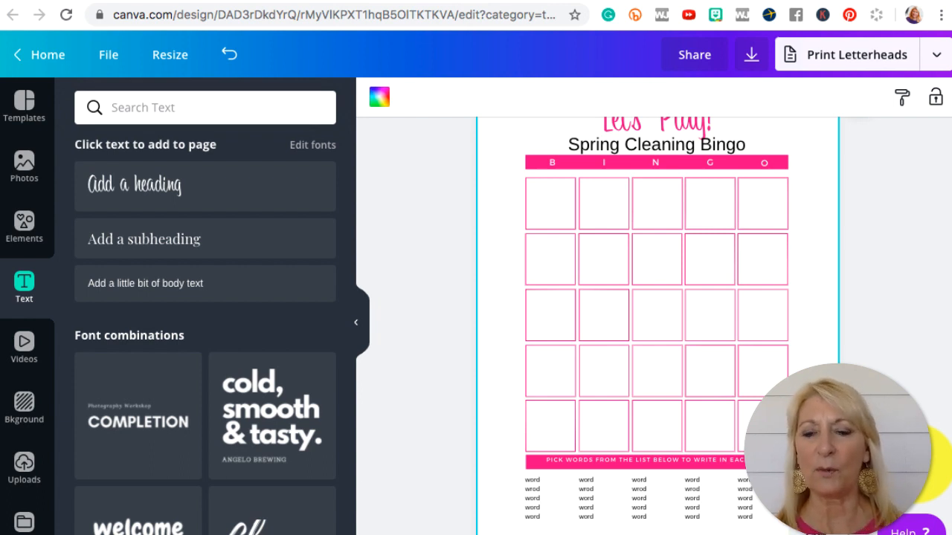
{"action": "scroll", "coordinate": [736, 427], "scroll_direction": "down", "scroll_amount": 5}
{"action": "left_click", "coordinate": [743, 420]}
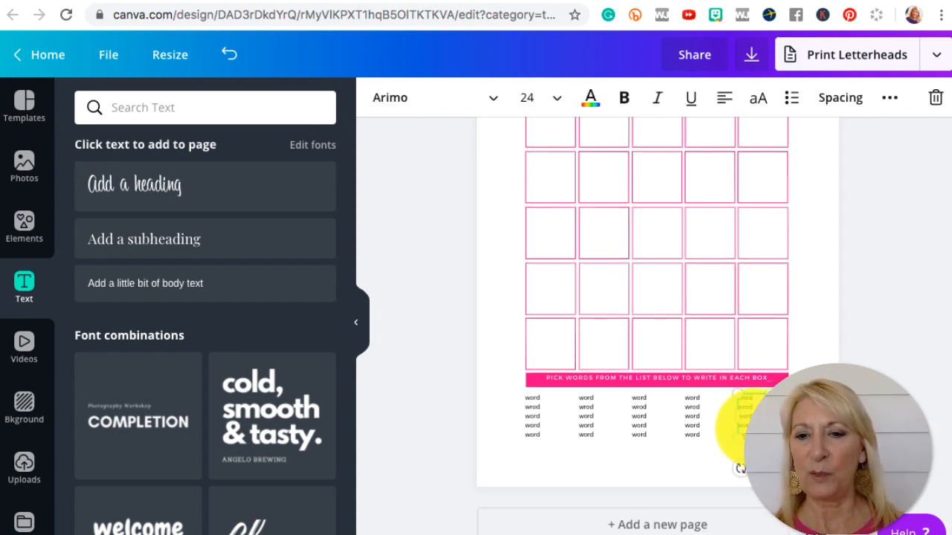
{"action": "left_click", "coordinate": [931, 398]}
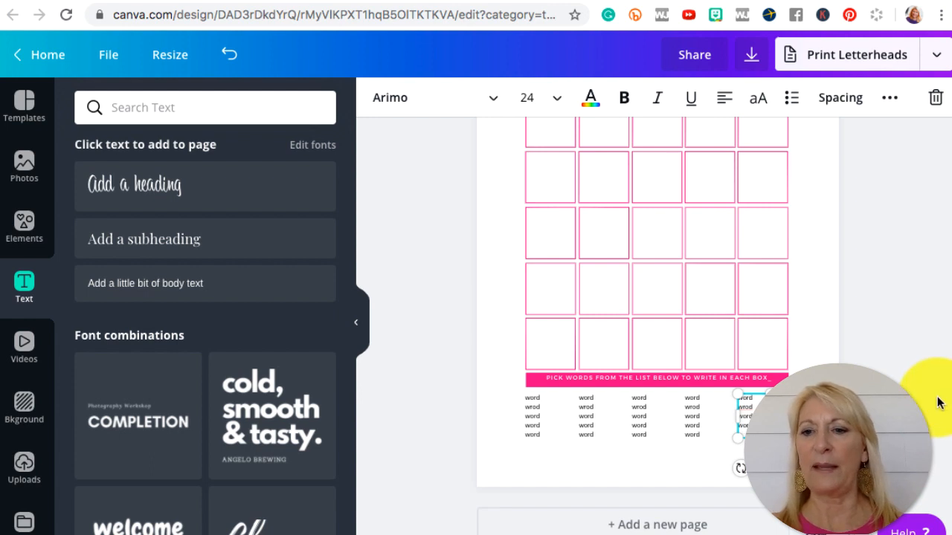
{"action": "scroll", "coordinate": [926, 422], "scroll_direction": "up", "scroll_amount": 5}
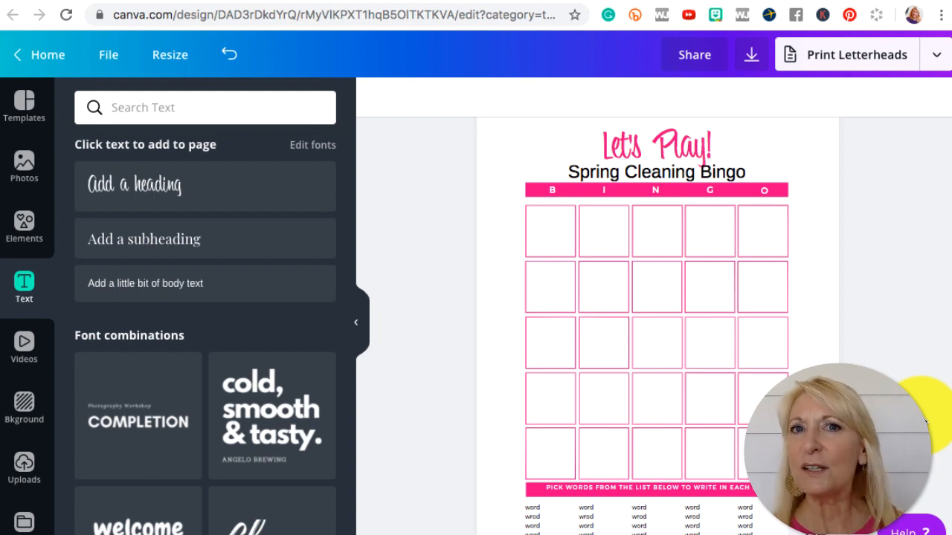
{"action": "scroll", "coordinate": [926, 422], "scroll_direction": "down", "scroll_amount": 3}
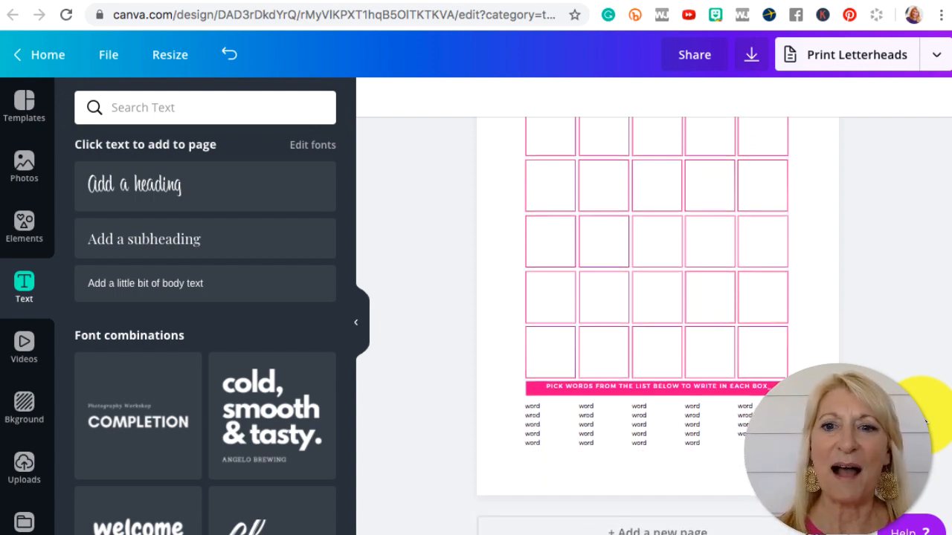
{"action": "scroll", "coordinate": [926, 422], "scroll_direction": "up", "scroll_amount": 3}
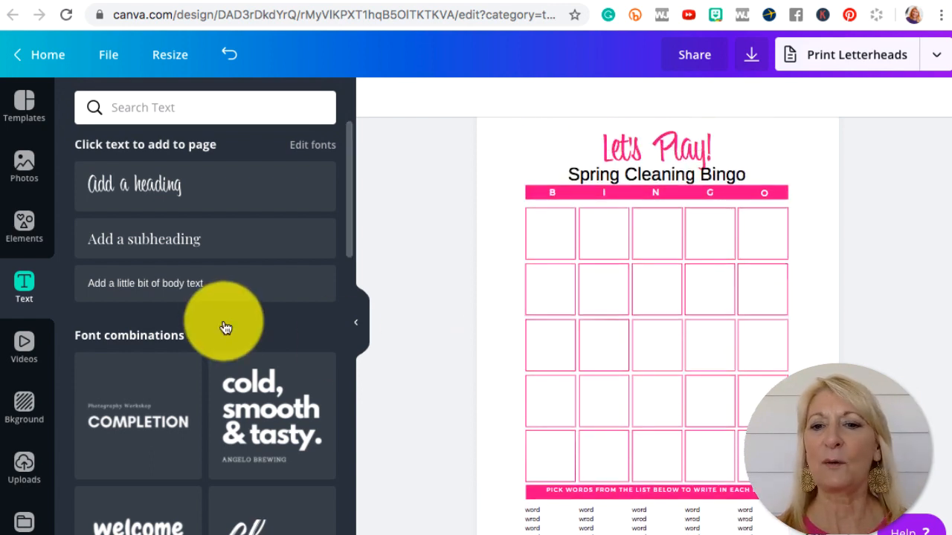
Search the design elements for "flowers"
{"action": "left_click", "coordinate": [20, 227]}
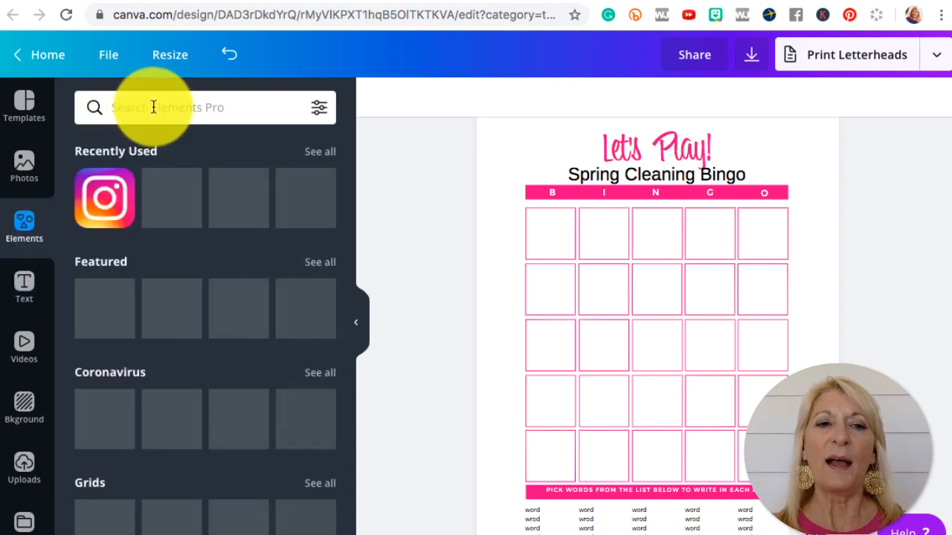
{"action": "left_click", "coordinate": [145, 108]}
{"action": "type", "text": "flowers"}
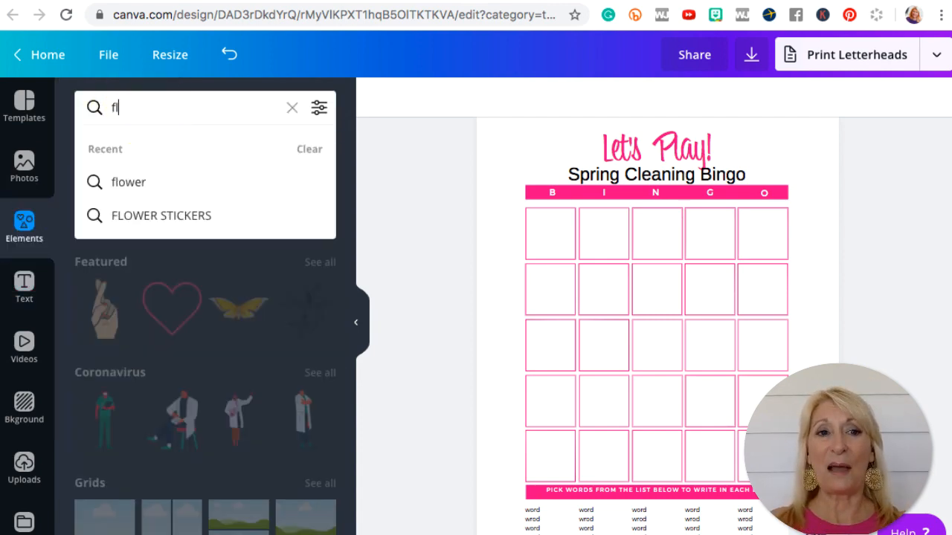
{"action": "key", "text": "Return"}
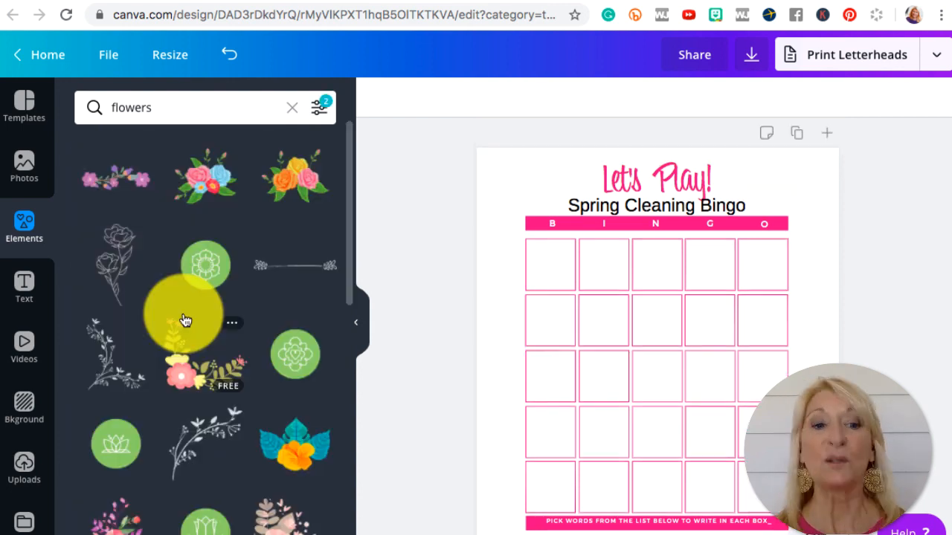
Add the green circle graphic with the white lotus outline to the card and recolor it with the document's pink
{"action": "scroll", "coordinate": [185, 320], "scroll_direction": "down", "scroll_amount": 2}
{"action": "scroll", "coordinate": [185, 319], "scroll_direction": "up", "scroll_amount": 2}
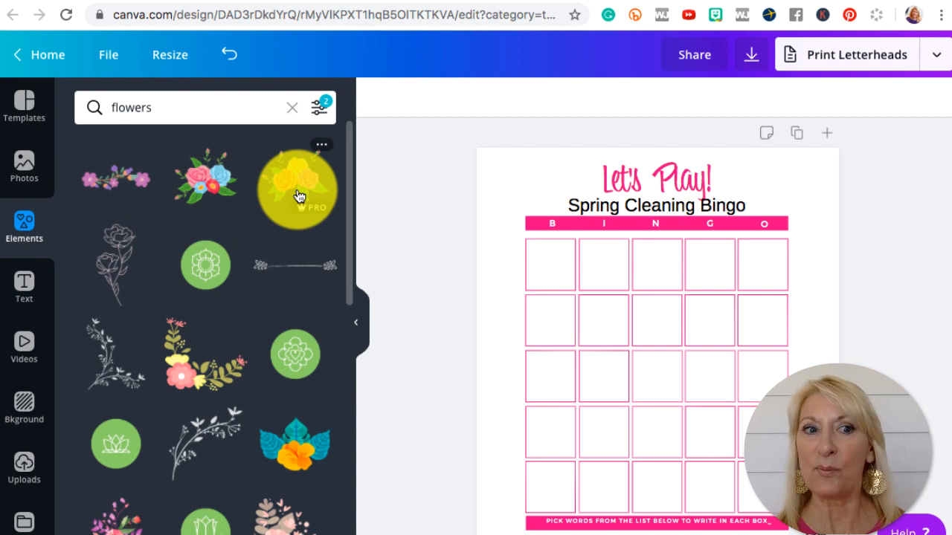
{"action": "scroll", "coordinate": [182, 372], "scroll_direction": "down", "scroll_amount": 1}
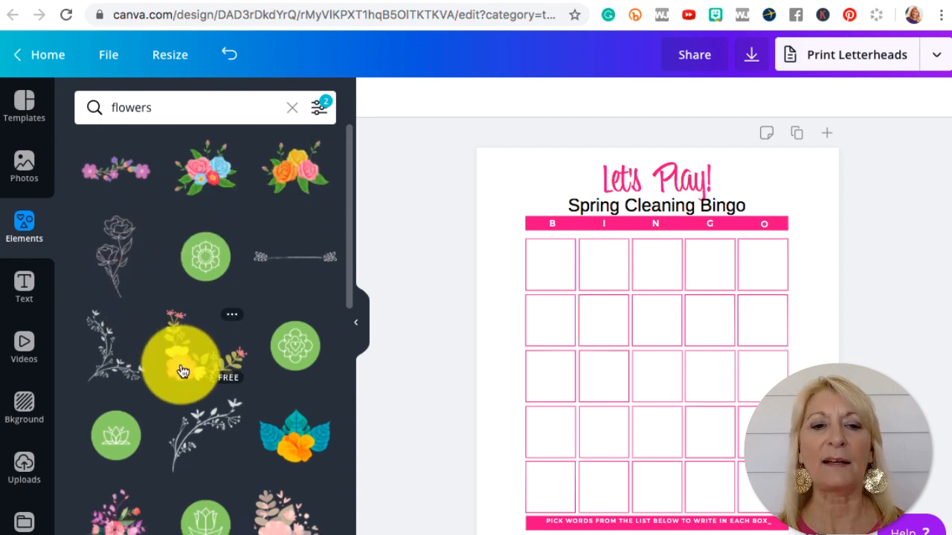
{"action": "scroll", "coordinate": [184, 372], "scroll_direction": "down", "scroll_amount": 2}
{"action": "scroll", "coordinate": [240, 385], "scroll_direction": "down", "scroll_amount": 3}
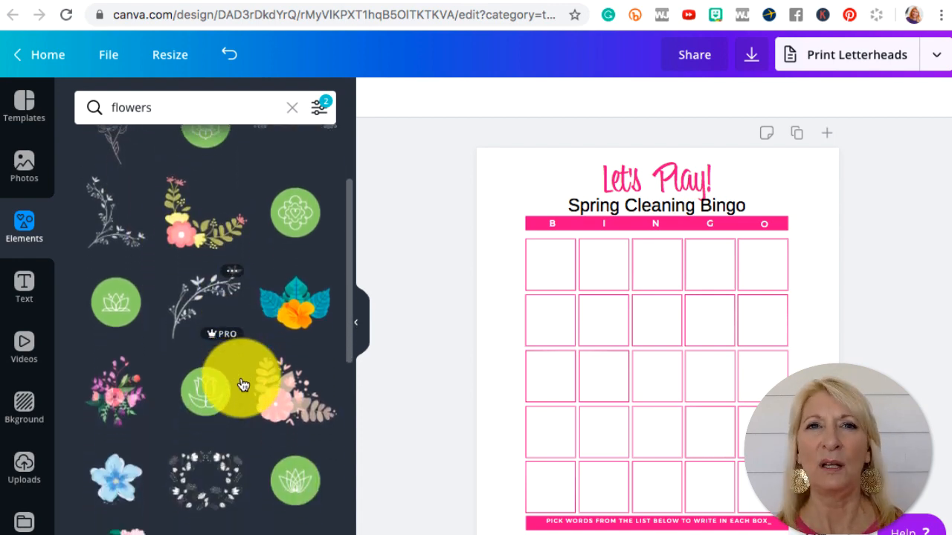
{"action": "scroll", "coordinate": [241, 385], "scroll_direction": "down", "scroll_amount": 1}
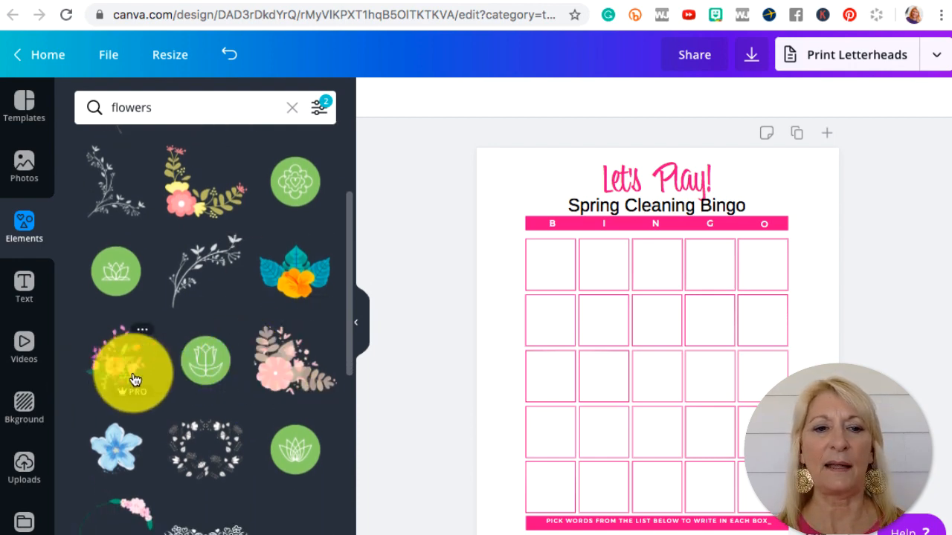
{"action": "scroll", "coordinate": [122, 382], "scroll_direction": "down", "scroll_amount": 2}
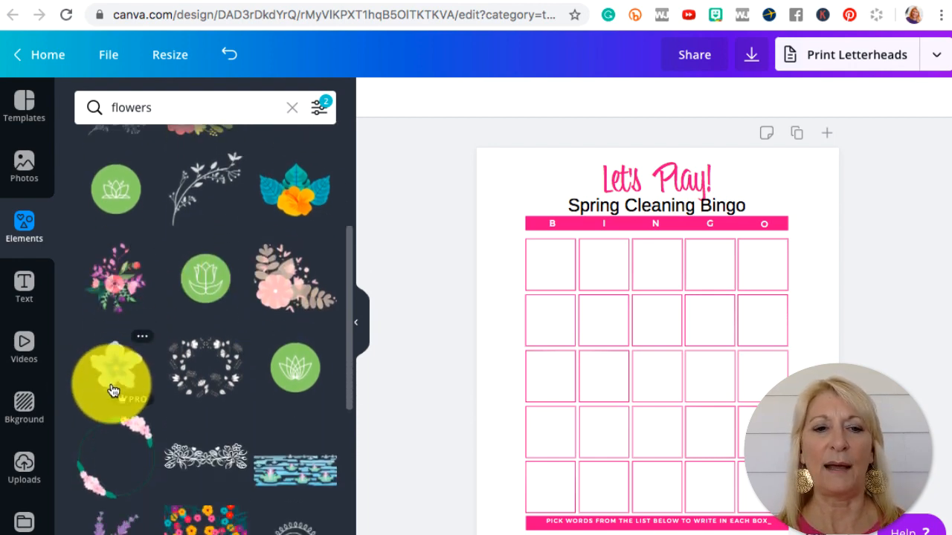
{"action": "left_click", "coordinate": [292, 383]}
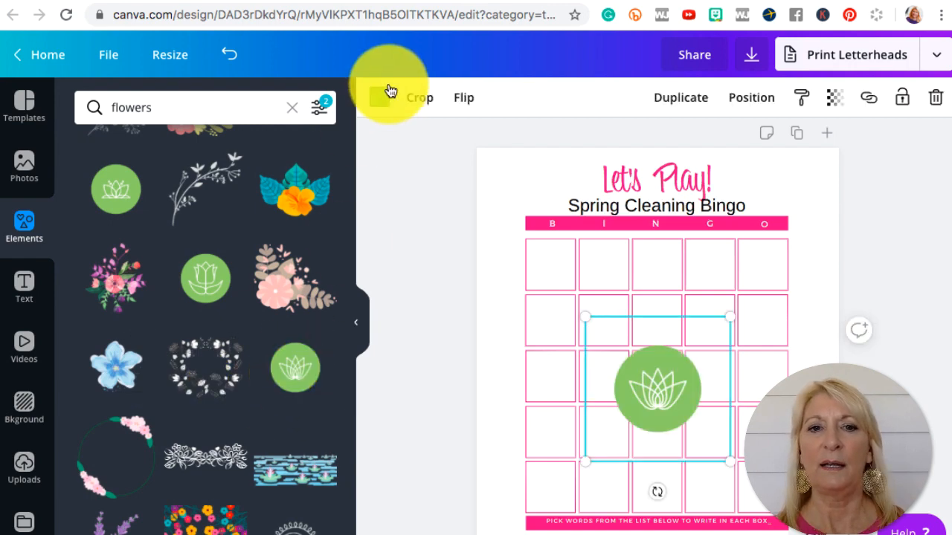
{"action": "left_click", "coordinate": [387, 94]}
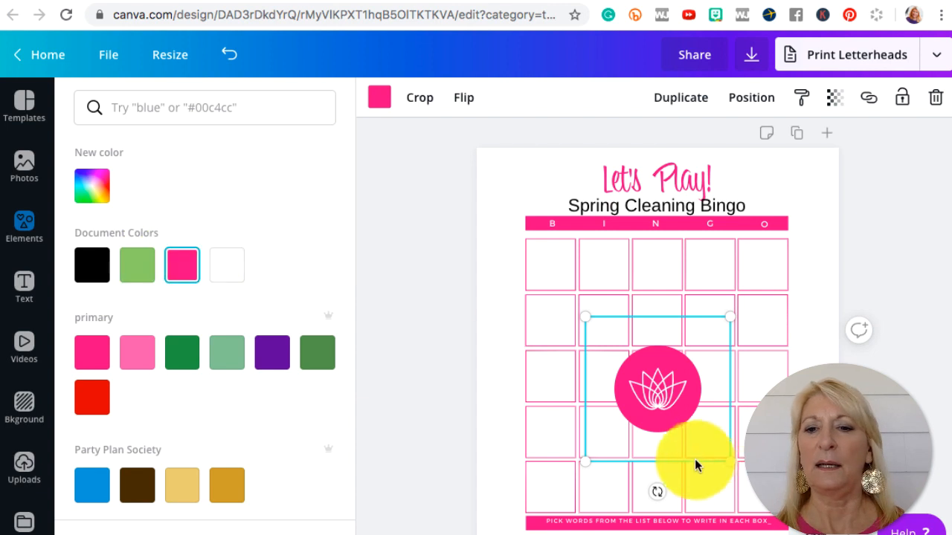
Shrink the pink lotus circle to fit the grid's middle square, center it there, and deselect it
{"action": "left_click_drag", "start_coordinate": [728, 460], "coordinate": [695, 391]}
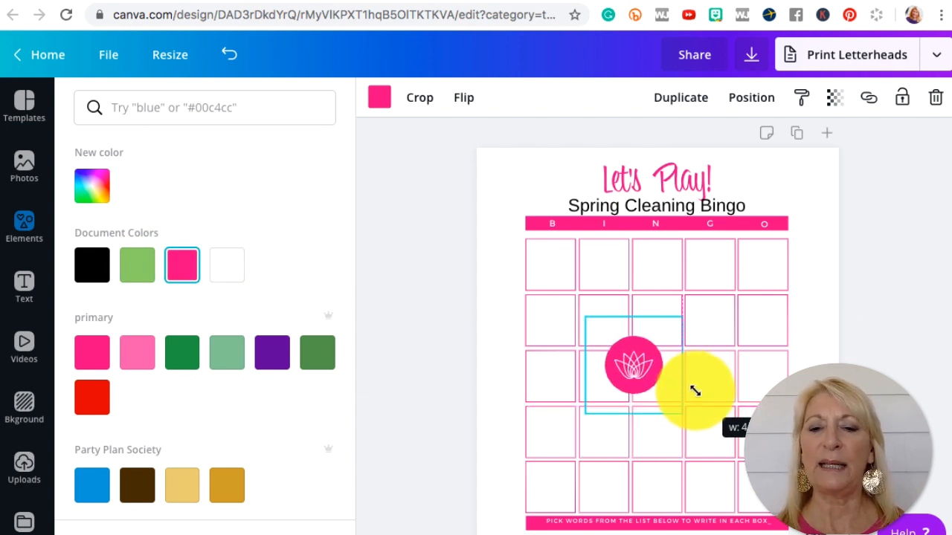
{"action": "left_click", "coordinate": [392, 481]}
{"action": "left_click_drag", "start_coordinate": [639, 373], "coordinate": [659, 380]}
{"action": "mouse_move", "coordinate": [705, 417]}
{"action": "left_mouse_down"}
{"action": "mouse_move", "coordinate": [680, 383]}
{"action": "mouse_move", "coordinate": [696, 403]}
{"action": "left_mouse_up"}
{"action": "mouse_move", "coordinate": [654, 365]}
{"action": "left_mouse_down"}
{"action": "mouse_move", "coordinate": [669, 386]}
{"action": "mouse_move", "coordinate": [663, 378]}
{"action": "left_mouse_up"}
{"action": "left_click", "coordinate": [899, 391]}
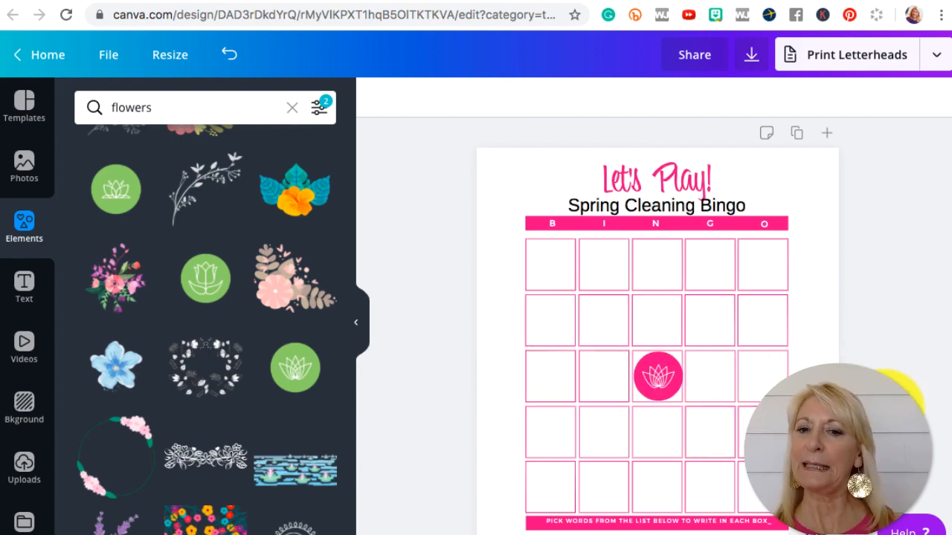
Review the bingo card from the title through the lotus center square to the word lists below the grid
{"action": "scroll", "coordinate": [658, 327], "scroll_direction": "down", "scroll_amount": 3}
{"action": "scroll", "coordinate": [659, 327], "scroll_direction": "up", "scroll_amount": 3}
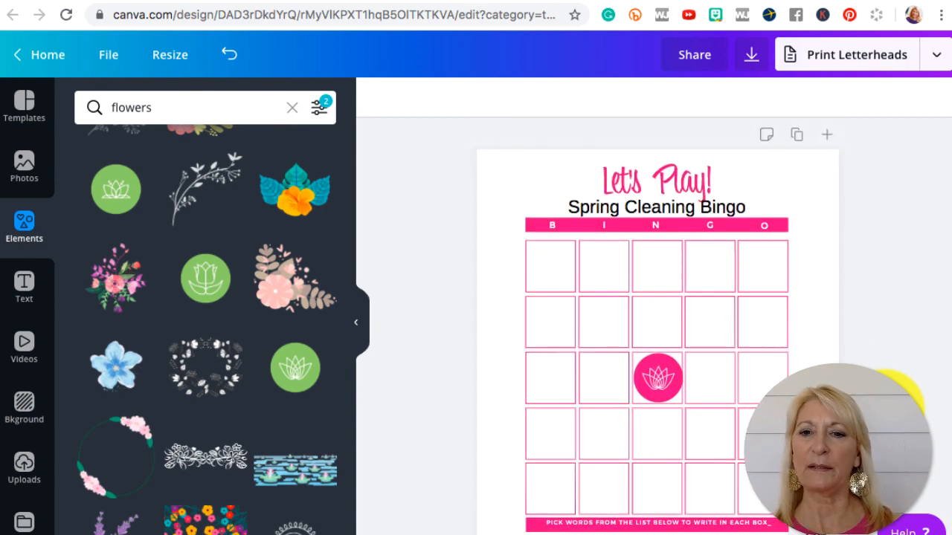
{"action": "scroll", "coordinate": [659, 327], "scroll_direction": "down", "scroll_amount": 3}
{"action": "scroll", "coordinate": [658, 327], "scroll_direction": "up", "scroll_amount": 3}
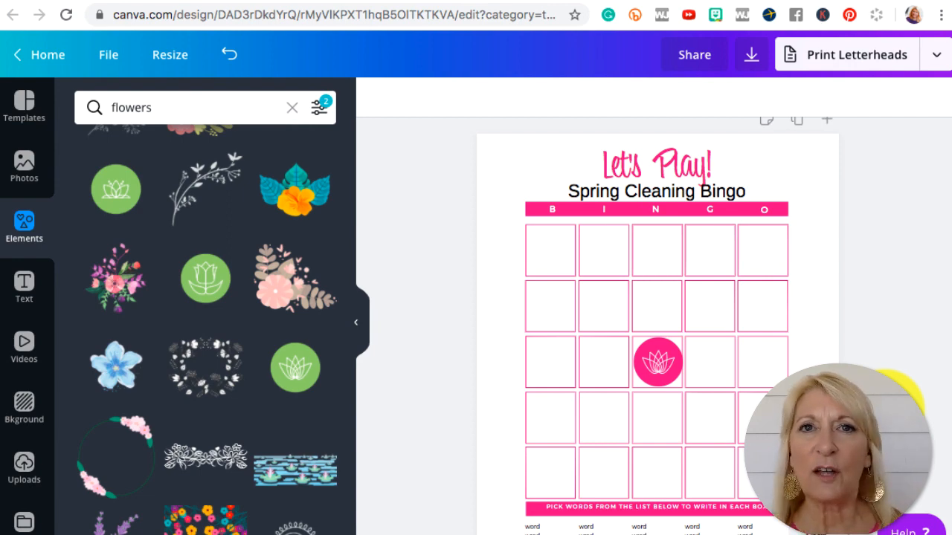
{"action": "scroll", "coordinate": [378, 223], "scroll_direction": "down", "scroll_amount": 1}
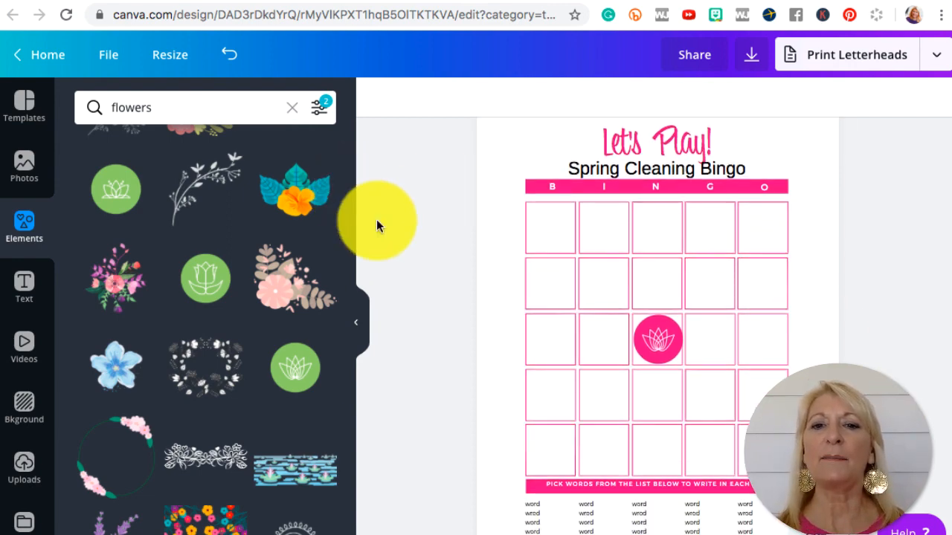
{"action": "scroll", "coordinate": [383, 276], "scroll_direction": "up", "scroll_amount": 2}
{"action": "scroll", "coordinate": [453, 510], "scroll_direction": "down", "scroll_amount": 1}
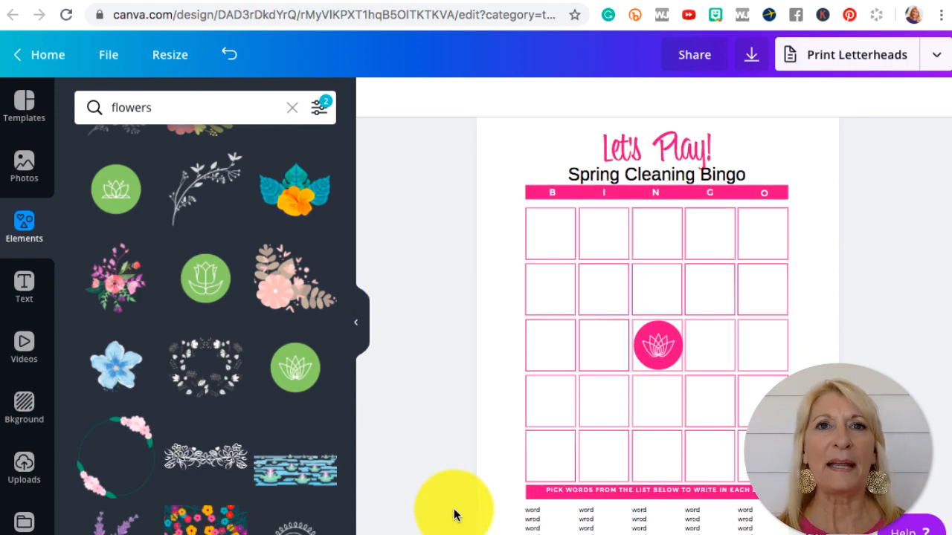